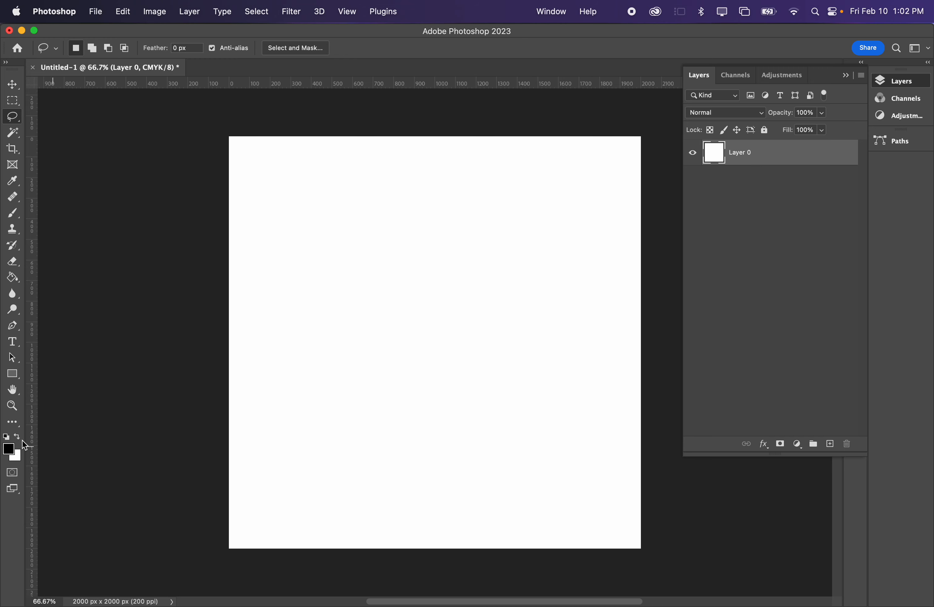
# - Try pure red (ff0000) as the foreground color
pyautogui.click(9, 449)
pyautogui.moveTo(671, 194); pyautogui.dragTo(787, 134)
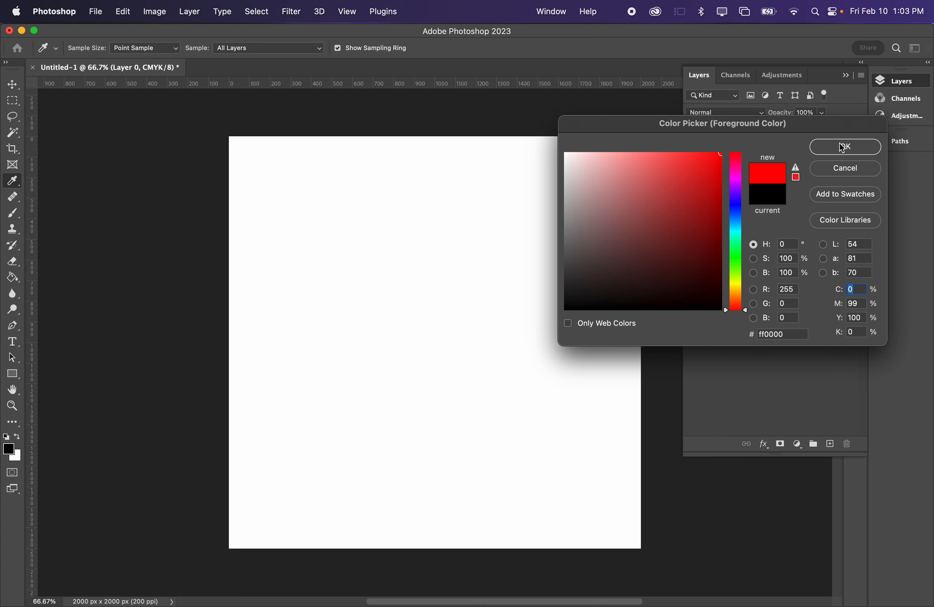
pyautogui.click(845, 147)
pyautogui.press('l')
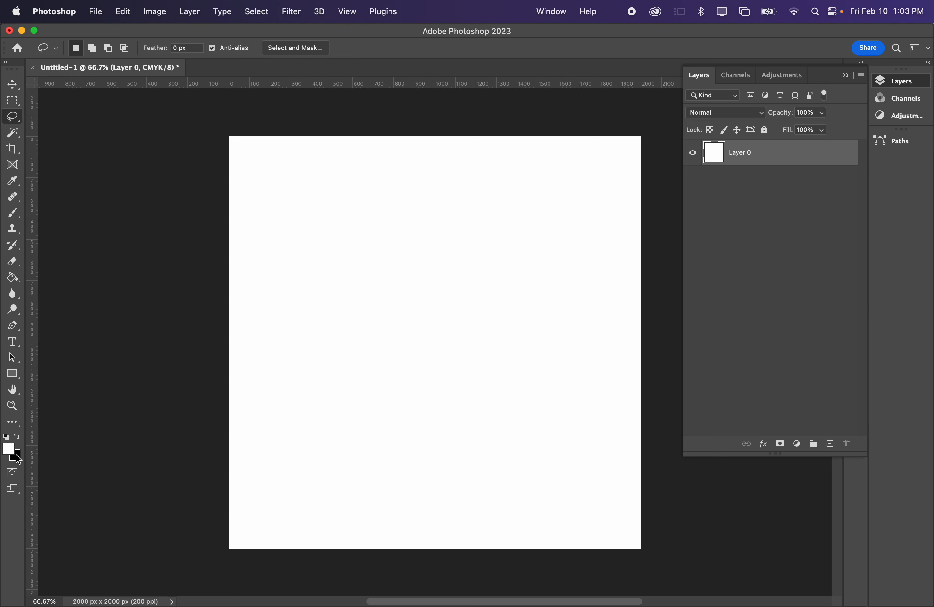
# - Make black the foreground color and fill the whole of Layer 0 with it using the Paint Bucket
pyautogui.press('x')
pyautogui.press('x')
pyautogui.press('x')
pyautogui.press('g')
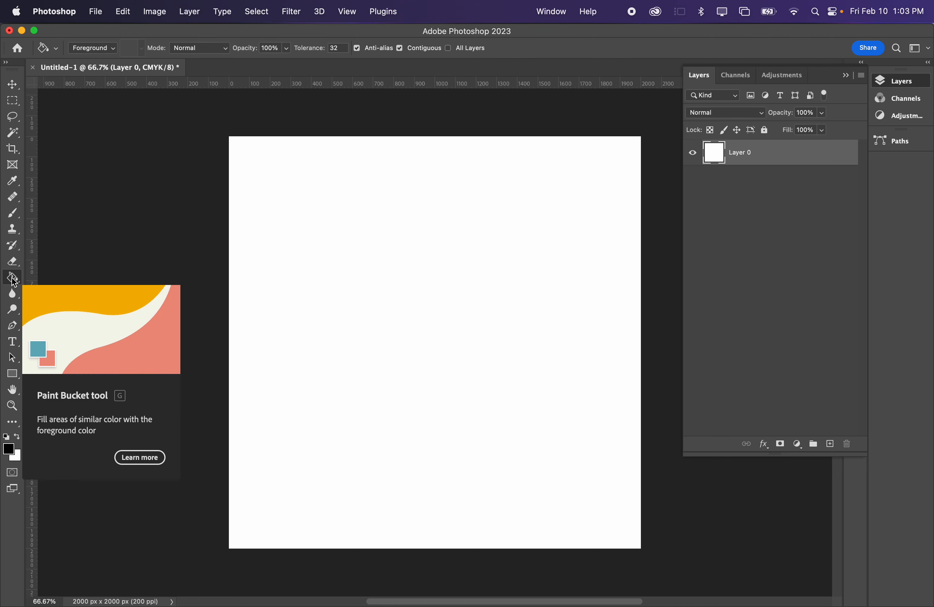
pyautogui.moveTo(14, 282); pyautogui.dragTo(39, 275)
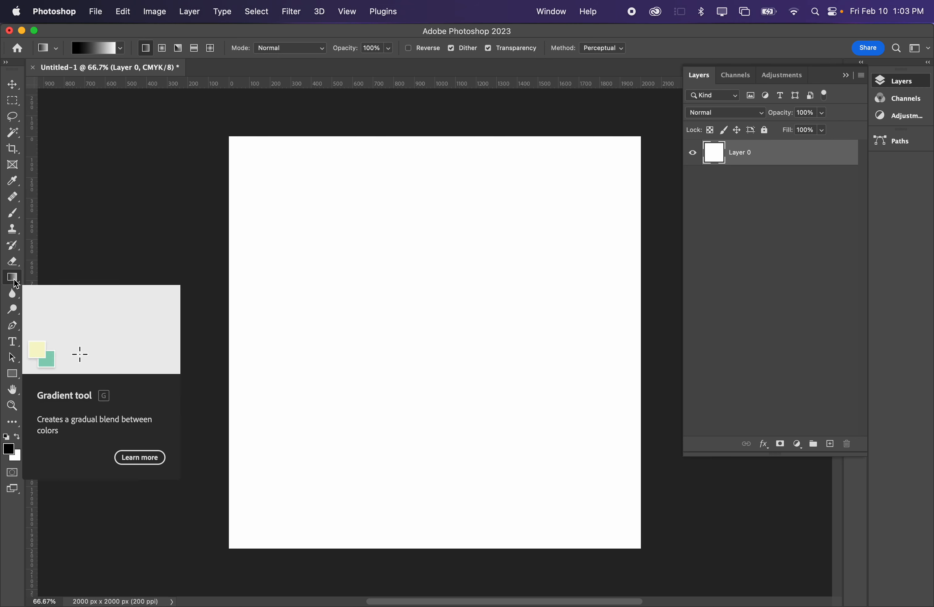
pyautogui.moveTo(13, 277); pyautogui.dragTo(55, 293)
pyautogui.press('v')
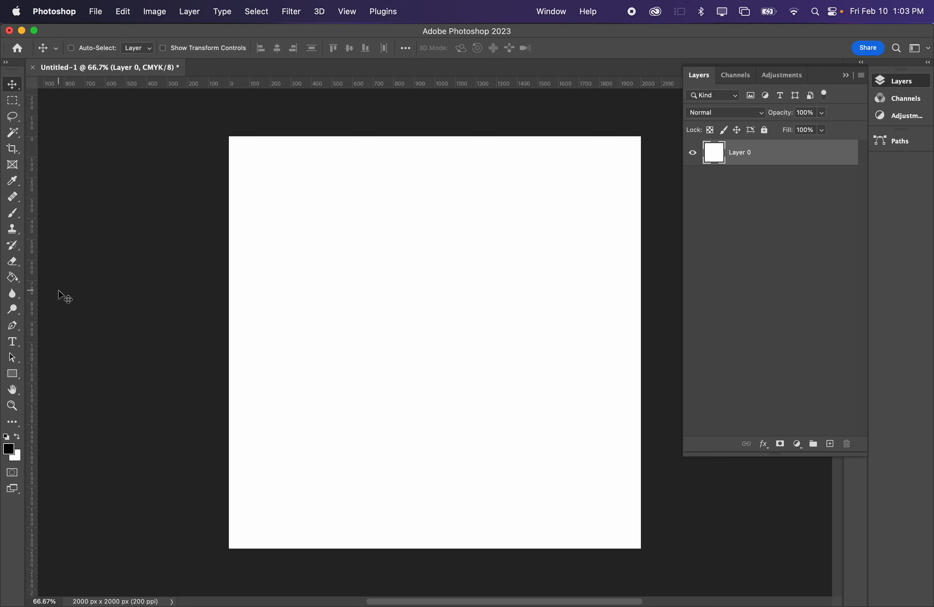
pyautogui.press('g')
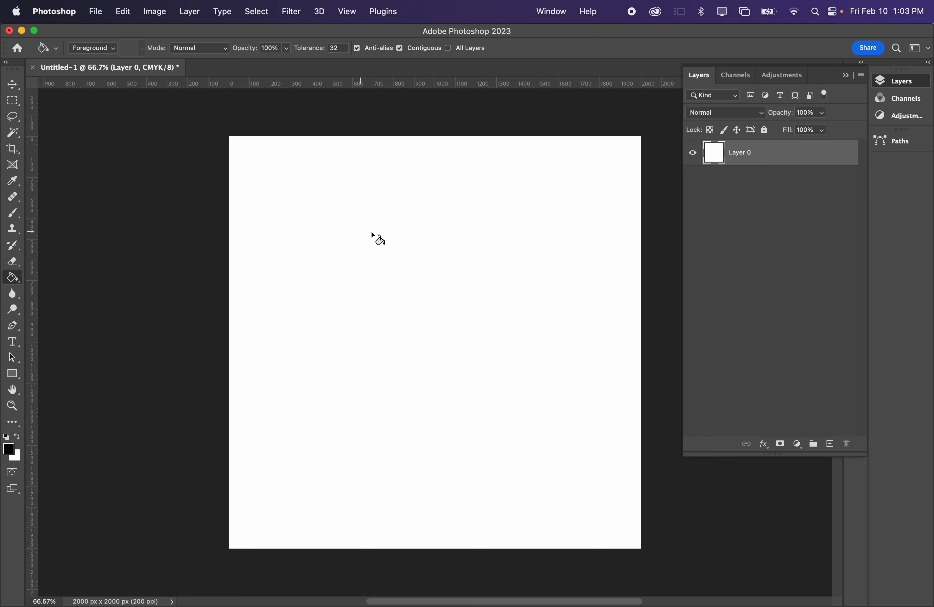
pyautogui.click(426, 249)
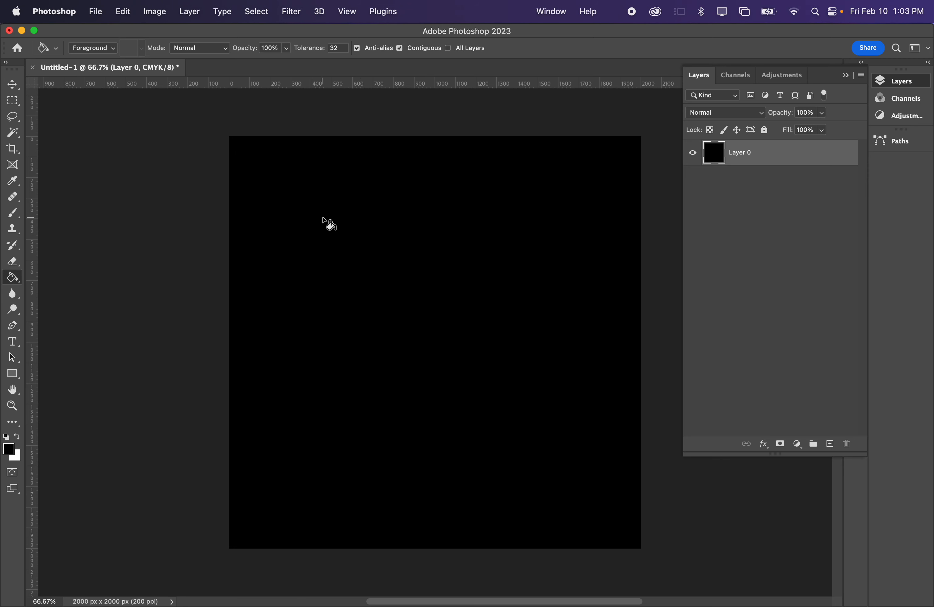
# - Add the text GLOW in white and move it to the center of the canvas
pyautogui.press('t')
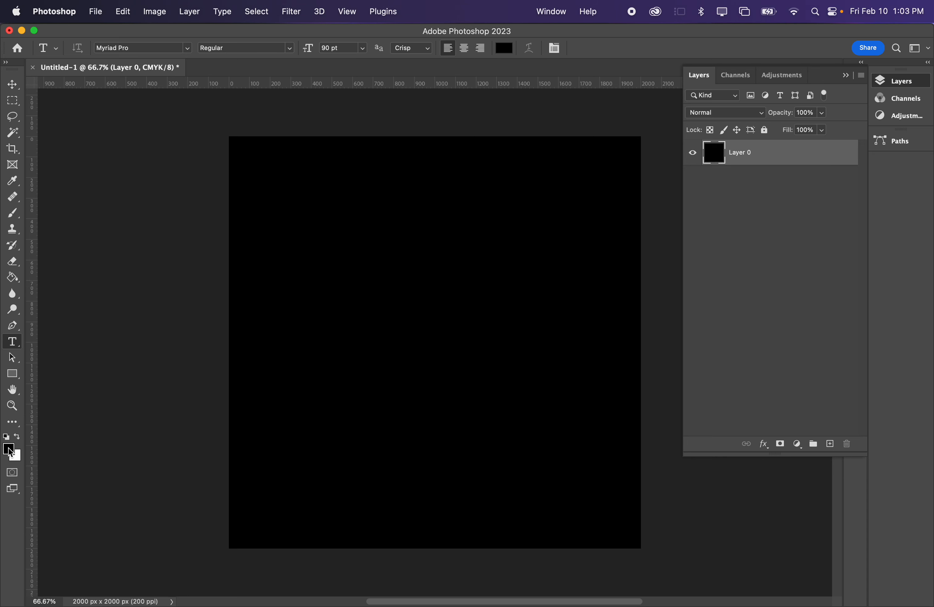
pyautogui.click(17, 438)
pyautogui.click(403, 311)
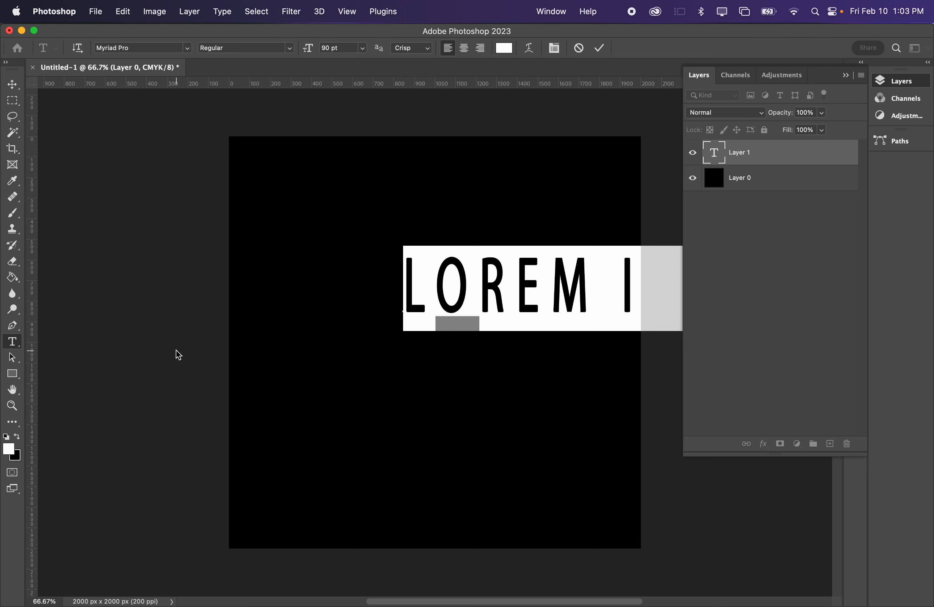
pyautogui.write('GLOW')
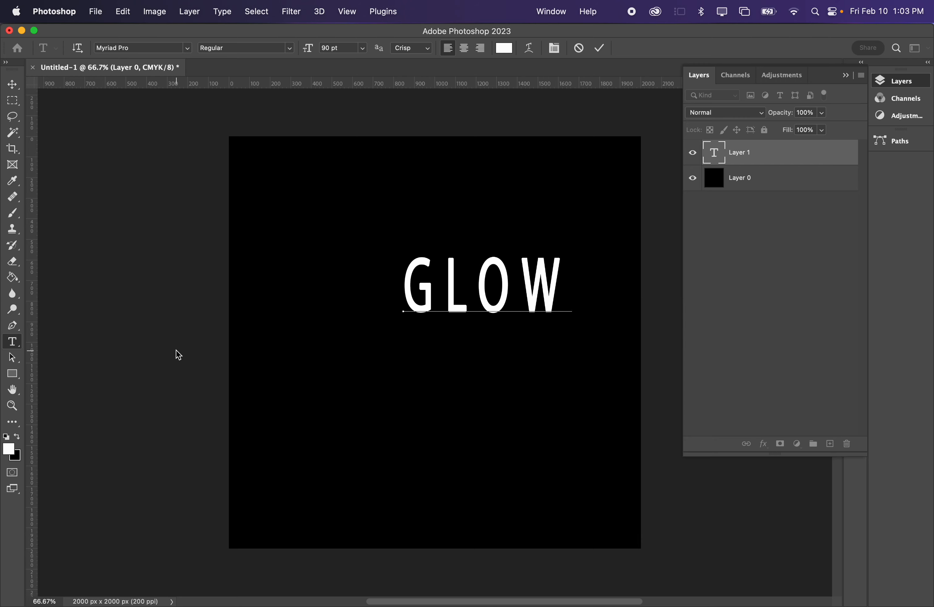
pyautogui.click(12, 84)
pyautogui.moveTo(494, 276); pyautogui.dragTo(460, 354)
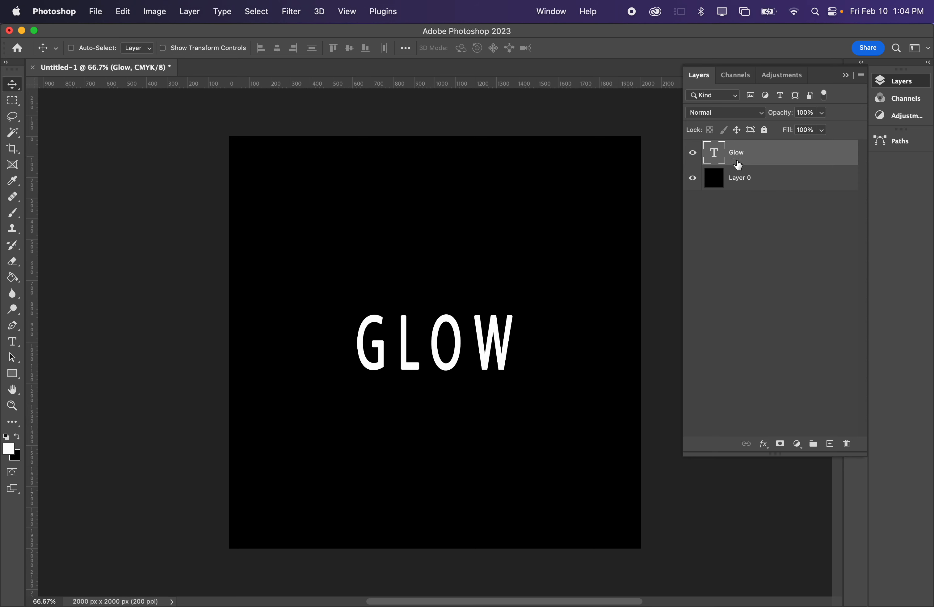
pyautogui.click(746, 178)
pyautogui.click(767, 162)
pyautogui.click(822, 113)
pyautogui.moveTo(819, 130)
pyautogui.mouseDown()
pyautogui.moveTo(766, 128)
pyautogui.moveTo(827, 130)
pyautogui.mouseUp()
pyautogui.click(837, 176)
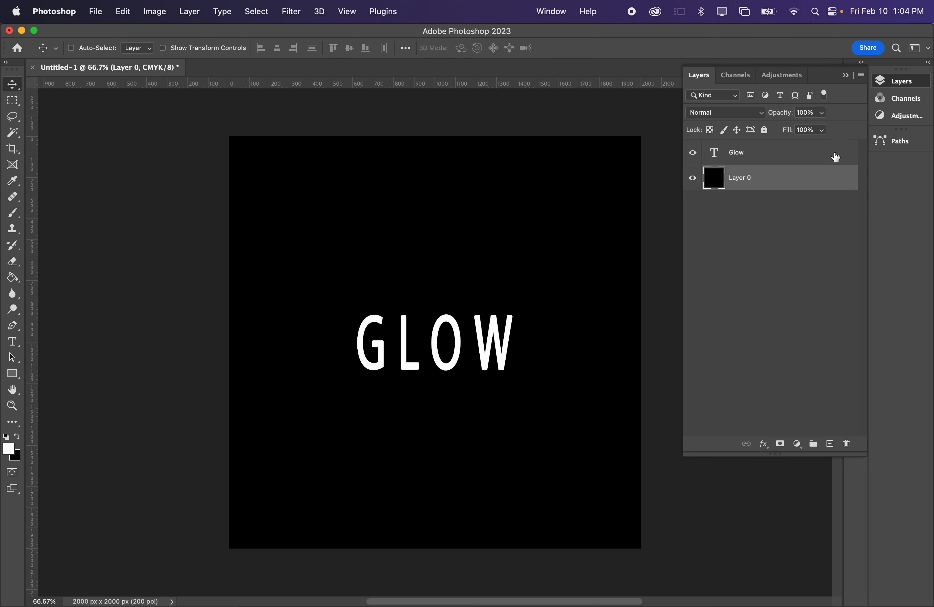
pyautogui.click(814, 157)
pyautogui.click(821, 130)
pyautogui.moveTo(819, 151); pyautogui.dragTo(841, 146)
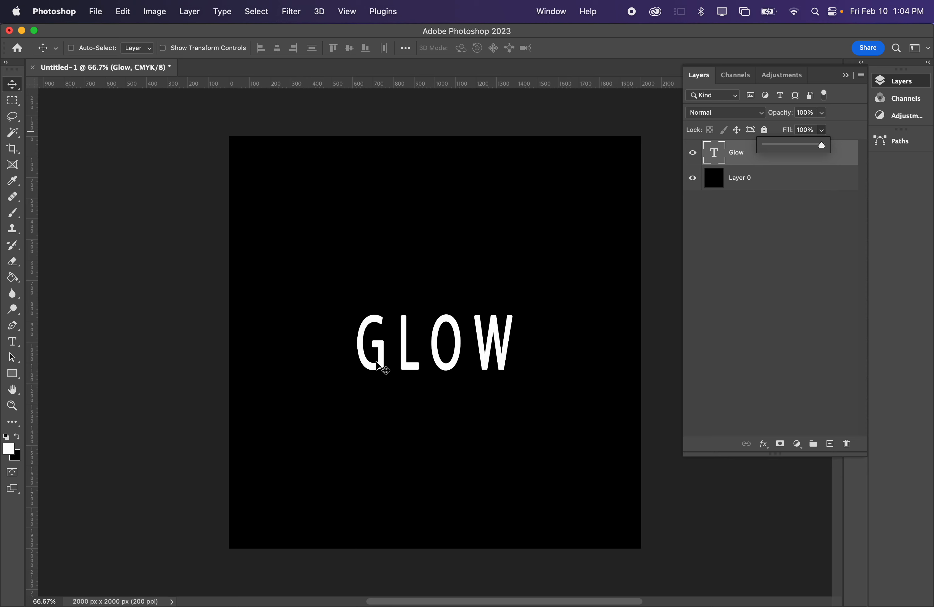
pyautogui.click(757, 278)
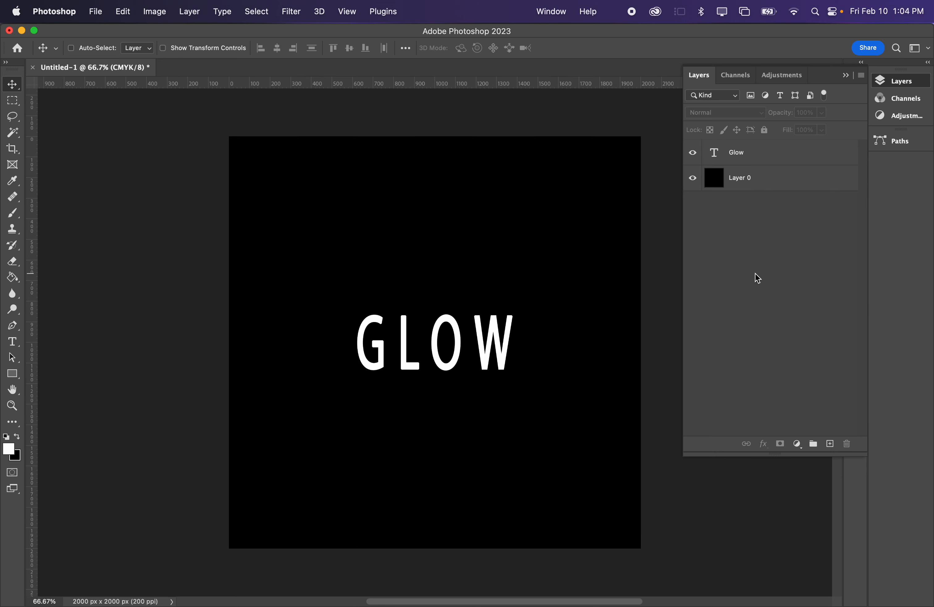
# - Open the Blending Options of the Glow text layer and set its Fill Opacity to 0%
pyautogui.click(779, 165)
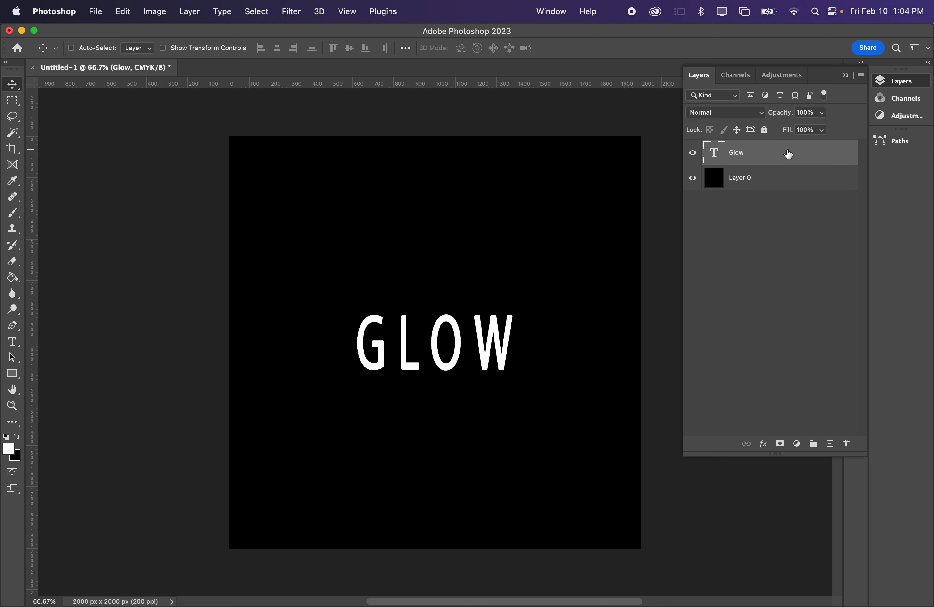
pyautogui.rightClick(772, 155)
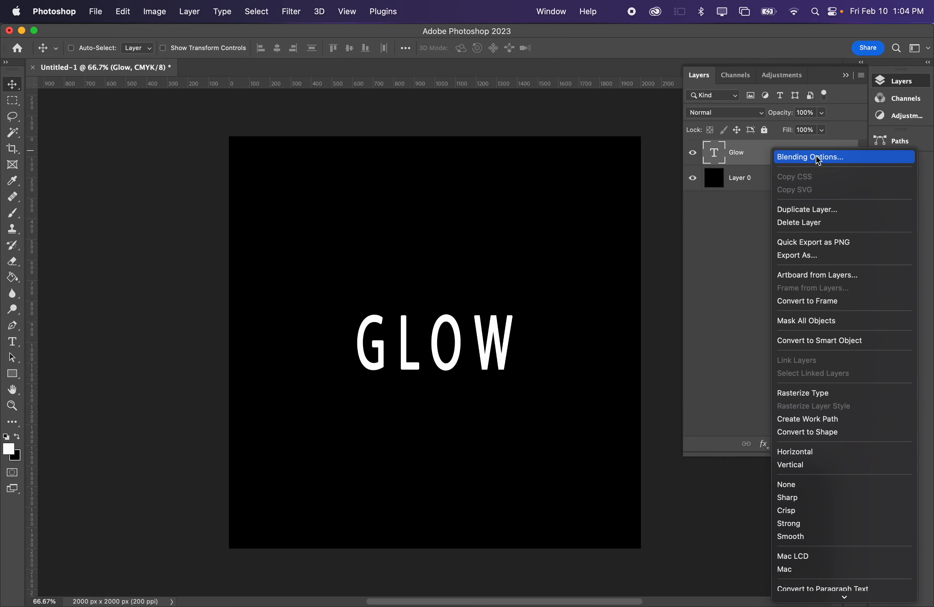
pyautogui.click(832, 159)
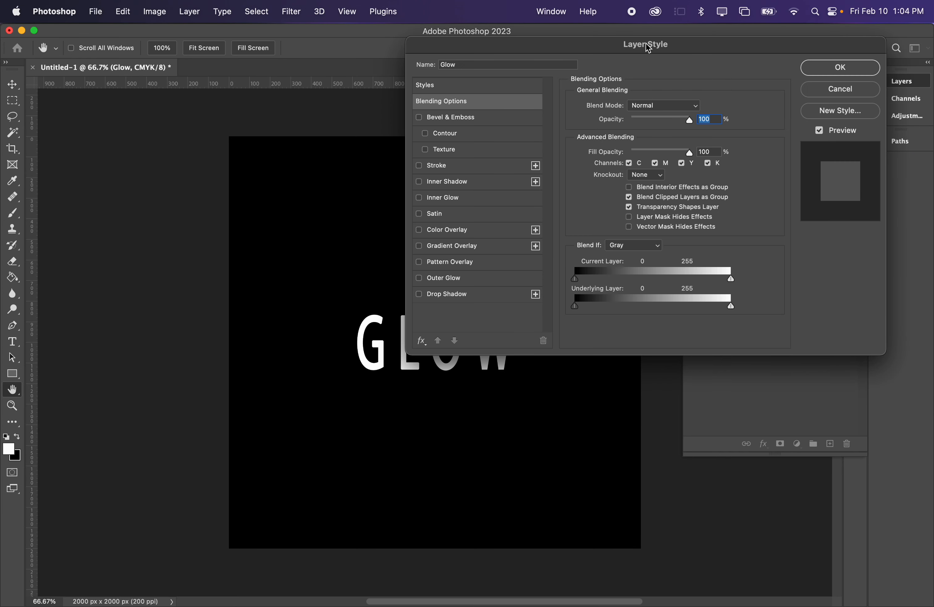
pyautogui.moveTo(648, 48); pyautogui.dragTo(620, 30)
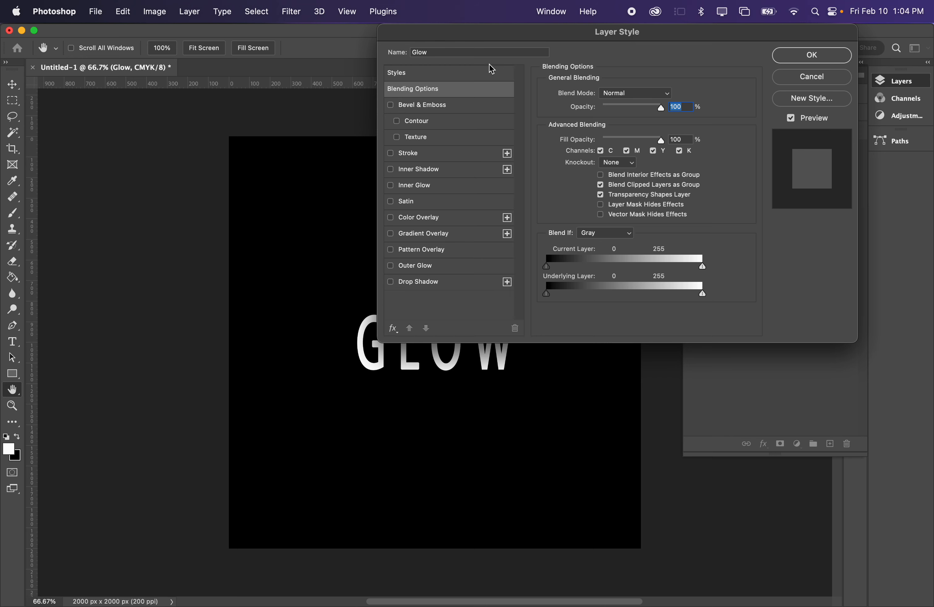
pyautogui.moveTo(479, 35); pyautogui.dragTo(247, 25)
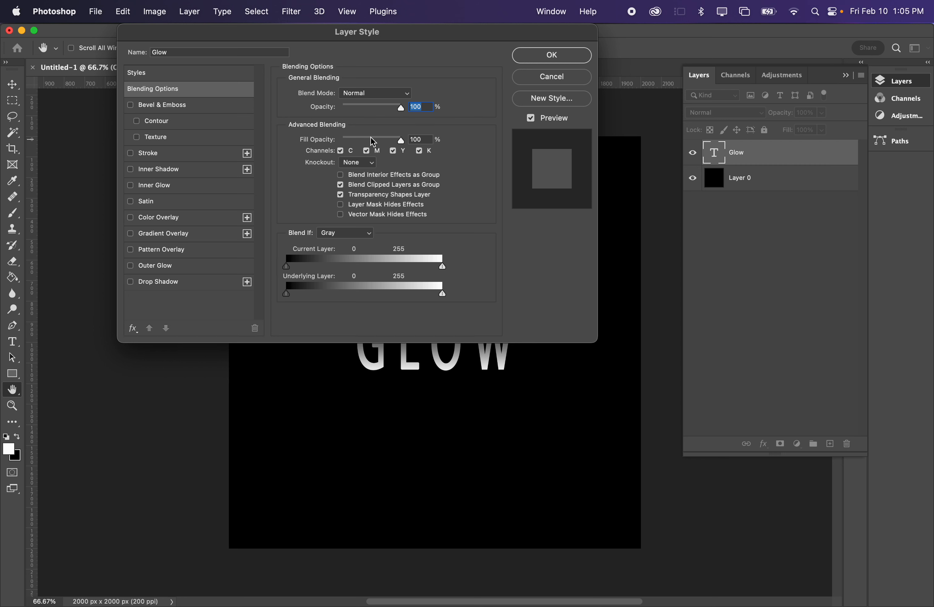
pyautogui.moveTo(402, 143); pyautogui.dragTo(332, 141)
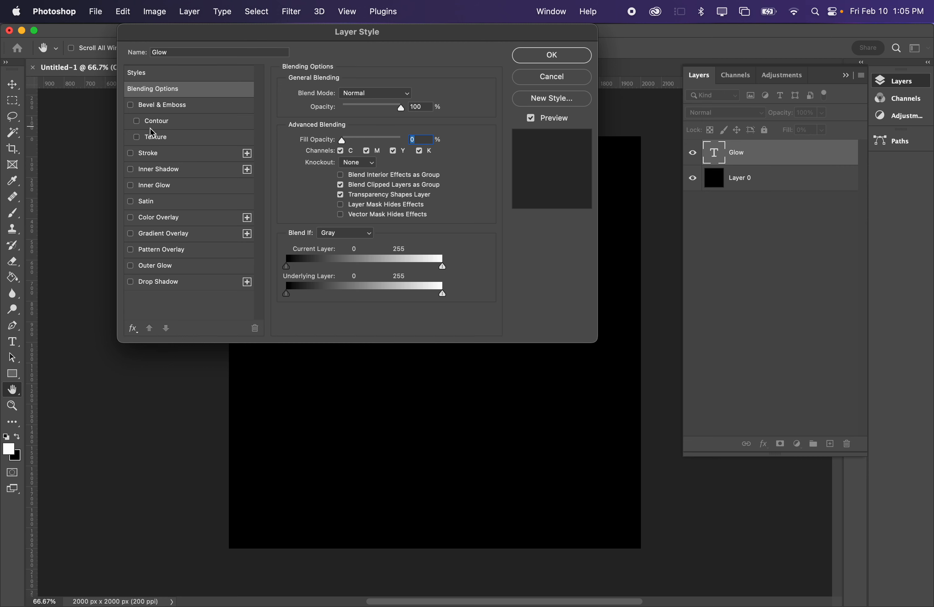
# - Add a Stroke effect to the Glow text and set its size to 4 px
pyautogui.click(149, 155)
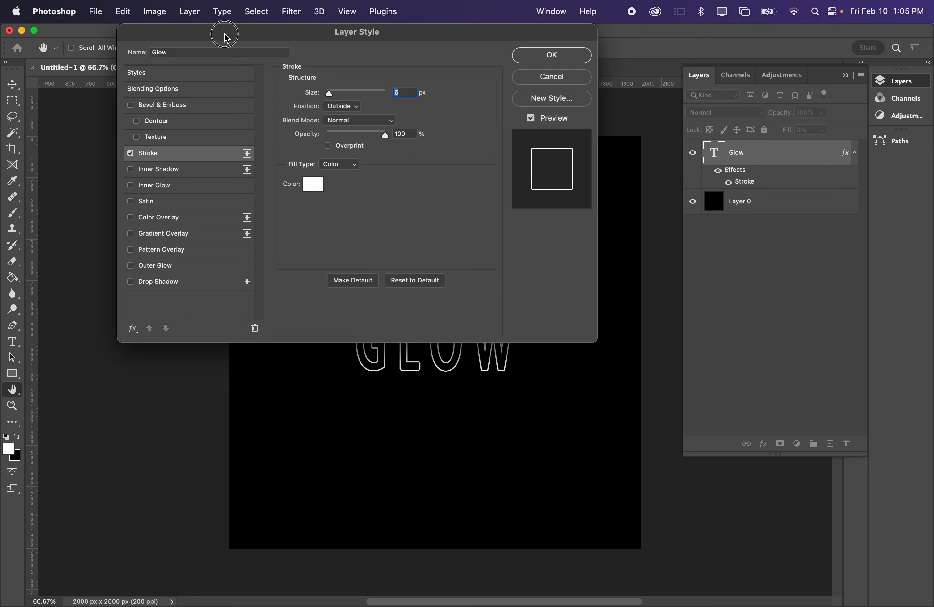
pyautogui.moveTo(225, 36); pyautogui.dragTo(649, 39)
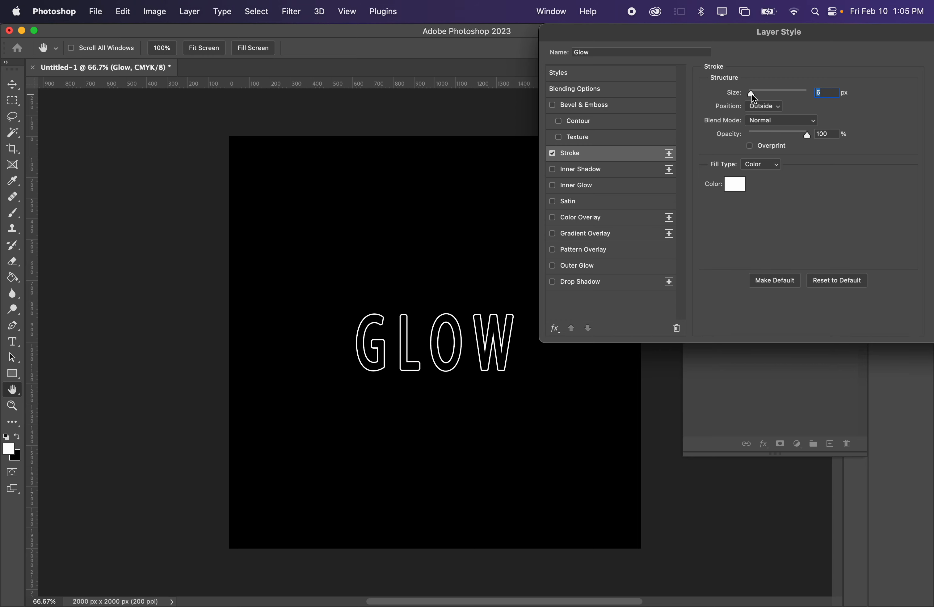
pyautogui.moveTo(752, 93)
pyautogui.mouseDown()
pyautogui.moveTo(760, 93)
pyautogui.moveTo(750, 94)
pyautogui.mouseUp()
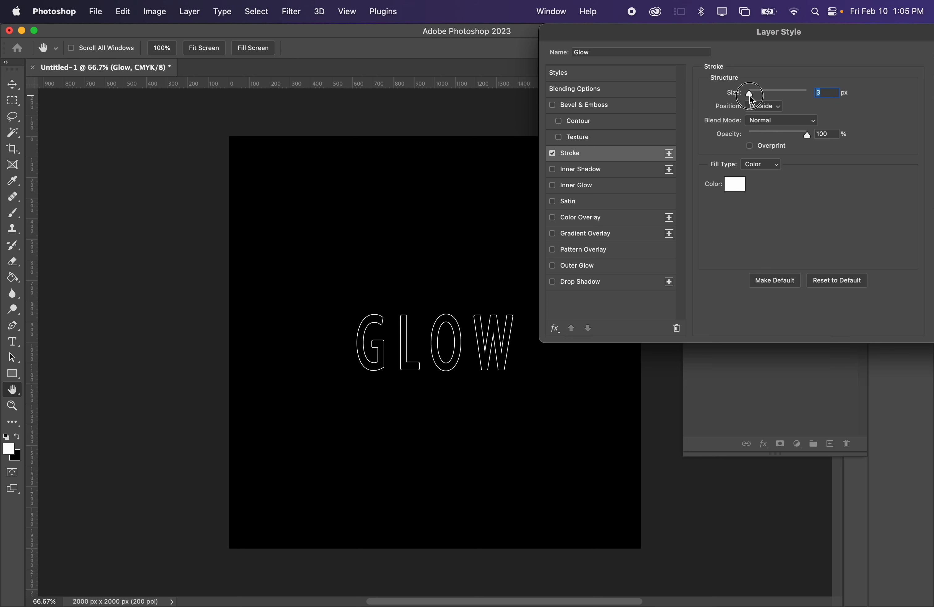
# - Try the Center and Inside positions for the stroke and return it to Outside
pyautogui.click(766, 106)
pyautogui.click(767, 130)
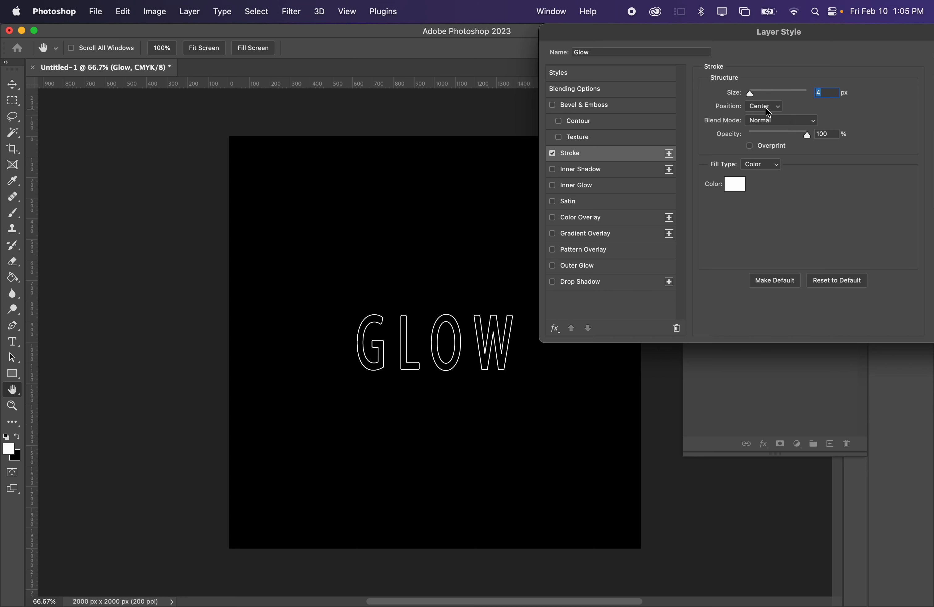
pyautogui.click(767, 108)
pyautogui.click(768, 97)
pyautogui.click(765, 101)
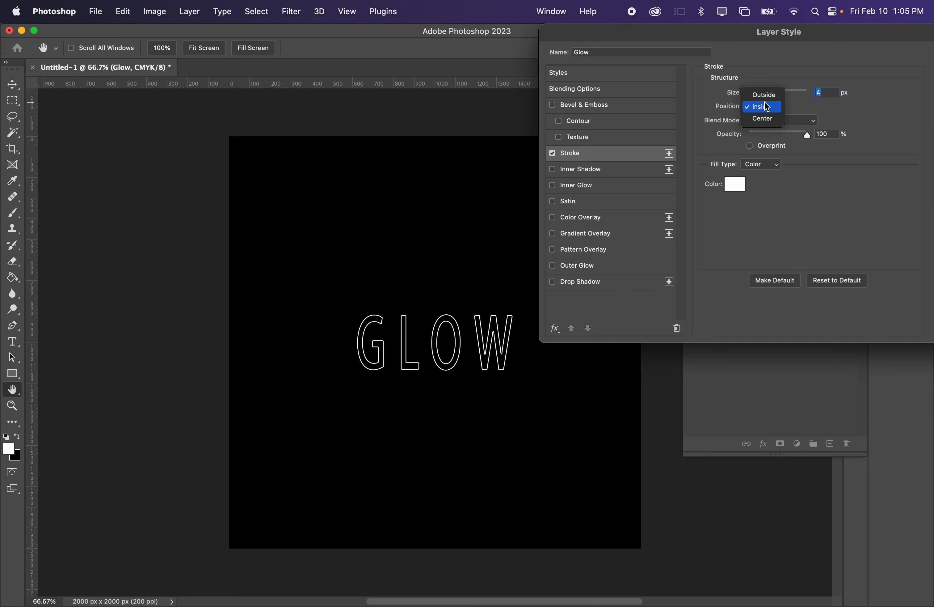
pyautogui.click(765, 96)
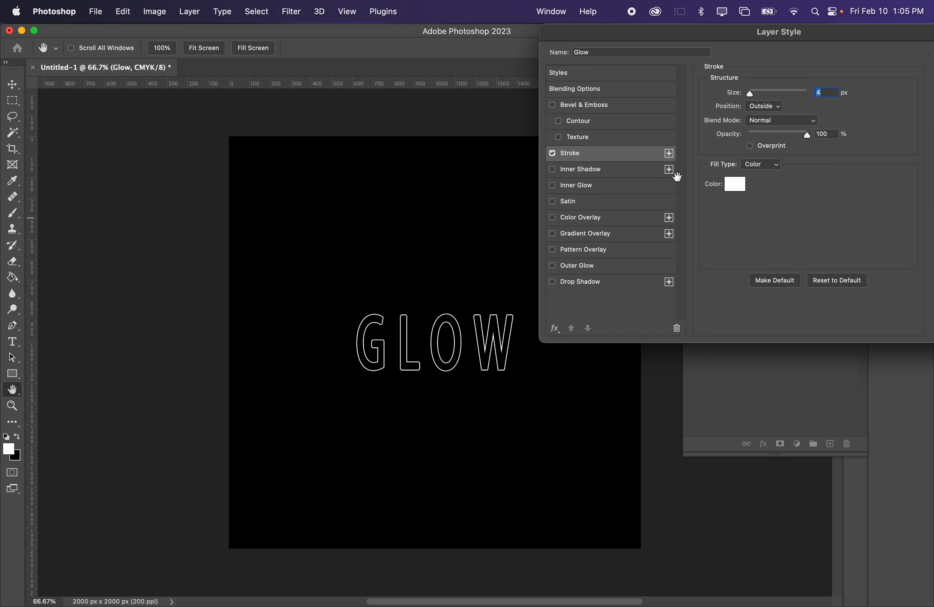
# - Set the stroke color to blue (2400ff)
pyautogui.moveTo(799, 138)
pyautogui.mouseDown()
pyautogui.moveTo(762, 139)
pyautogui.moveTo(834, 146)
pyautogui.mouseUp()
pyautogui.click(738, 183)
pyautogui.moveTo(698, 169); pyautogui.dragTo(764, 115)
pyautogui.click(735, 202)
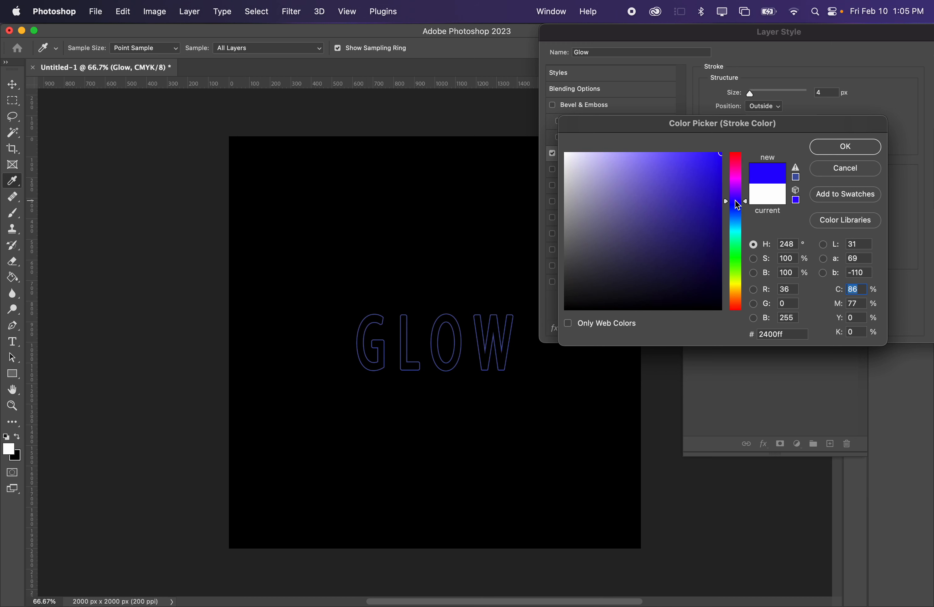
pyautogui.click(846, 152)
# - Change the stroke's fill type to Gradient and open its gradient in the Gradient Editor
pyautogui.click(758, 167)
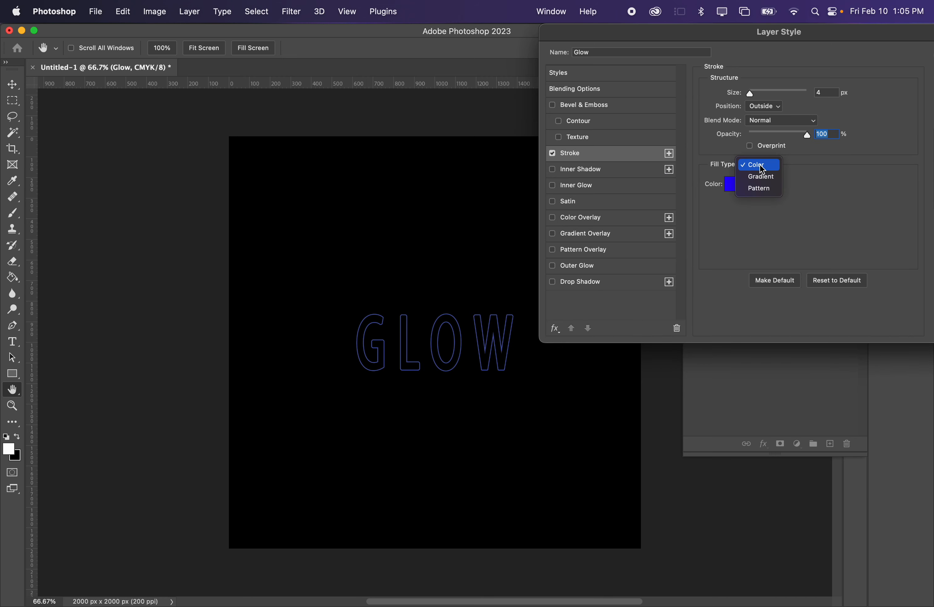
pyautogui.click(770, 178)
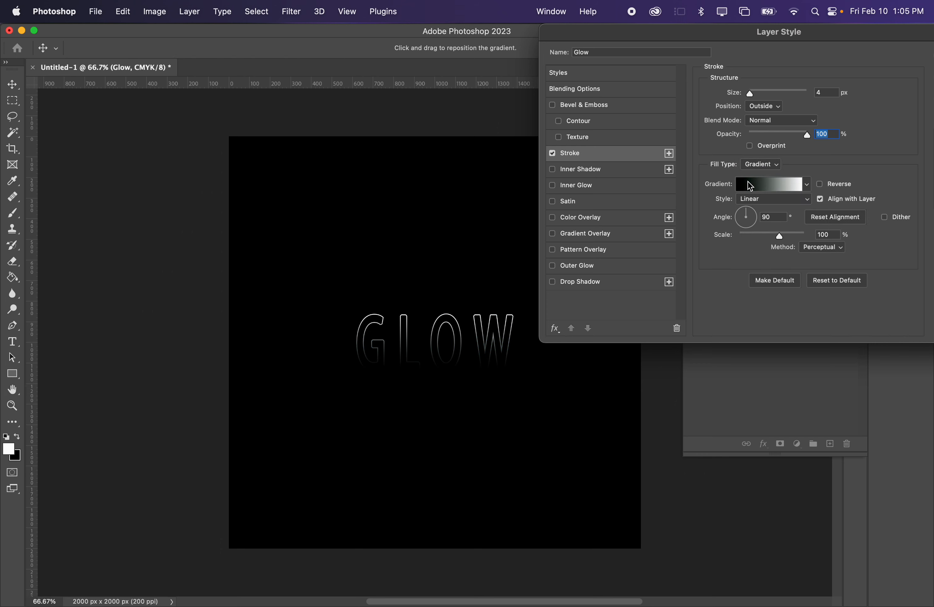
pyautogui.click(773, 185)
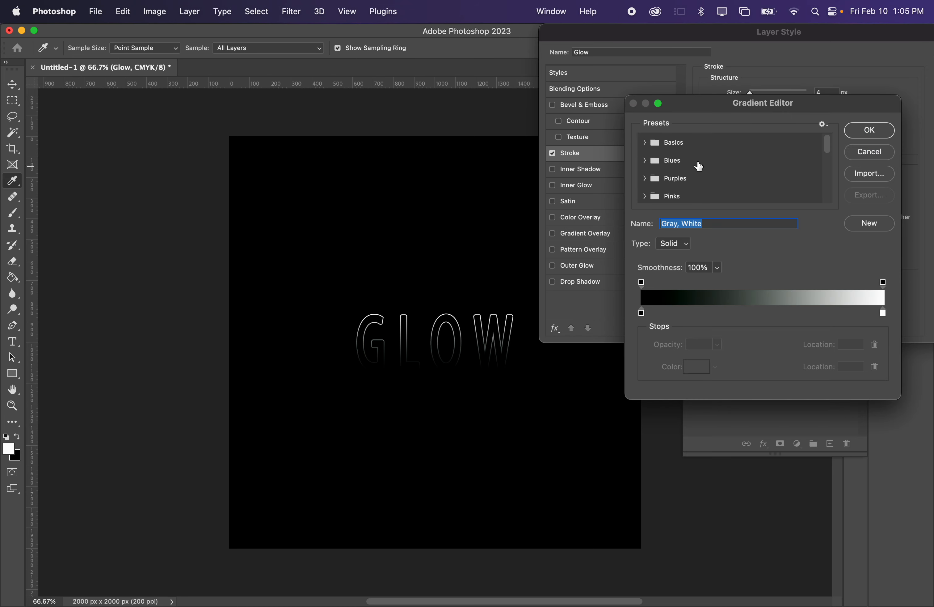
pyautogui.moveTo(724, 106); pyautogui.dragTo(644, 91)
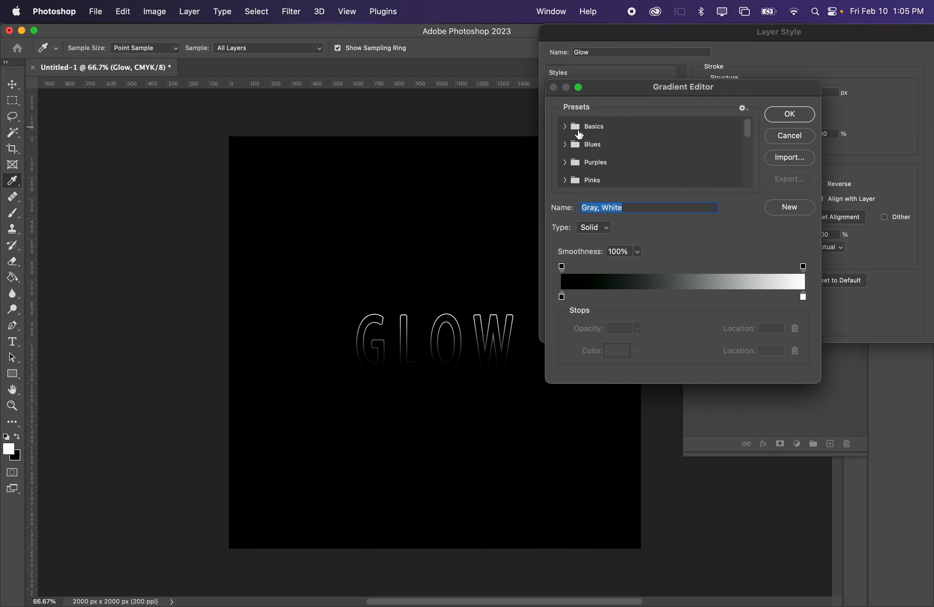
# - Try several presets from the Blues group on the stroke gradient, ending with Blue_17
pyautogui.scroll(-5, 576, 136)
pyautogui.scroll(10, 576, 138)
pyautogui.click(569, 146)
pyautogui.scroll(-1, 616, 149)
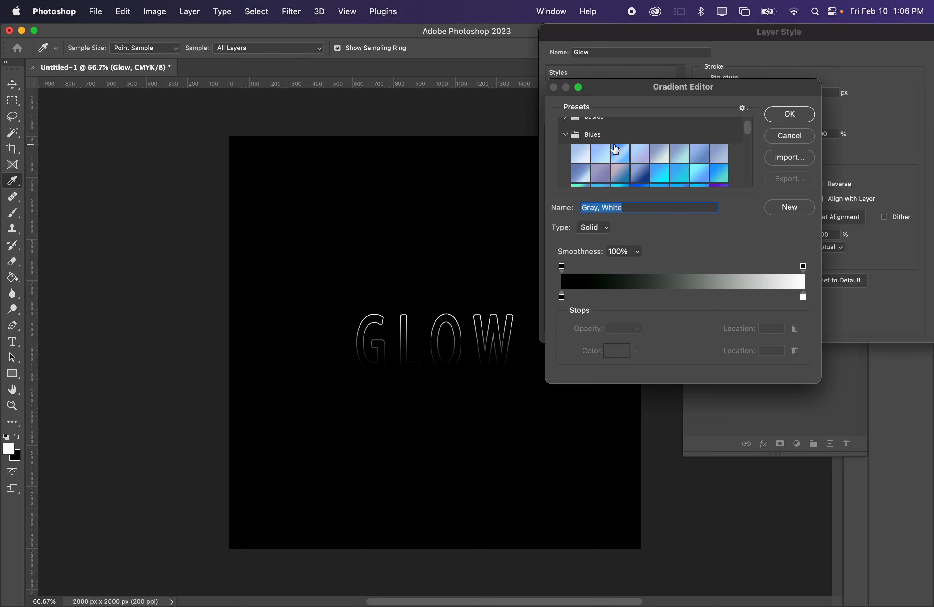
pyautogui.scroll(-1, 631, 157)
pyautogui.click(642, 161)
pyautogui.click(677, 160)
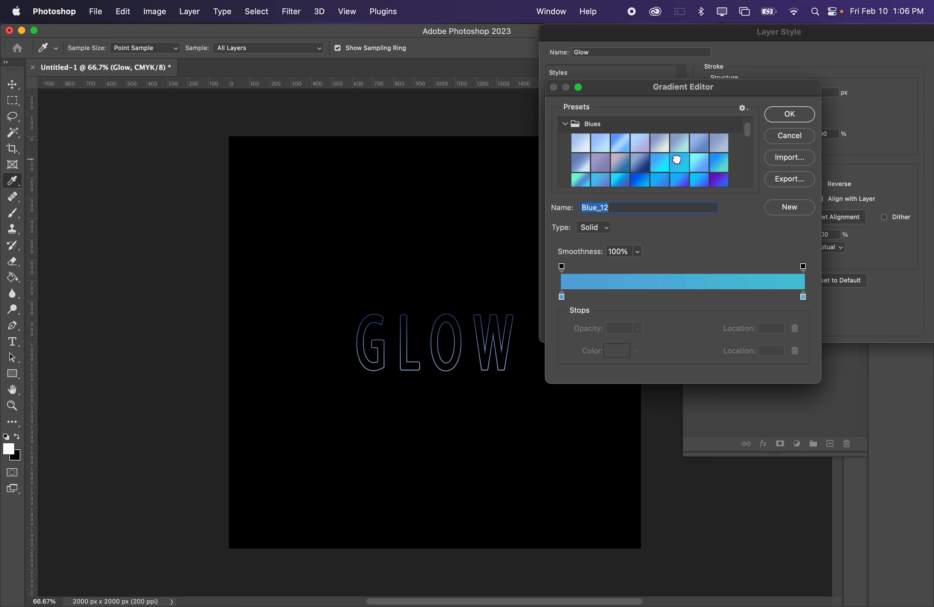
pyautogui.click(661, 141)
pyautogui.click(609, 140)
pyautogui.click(583, 176)
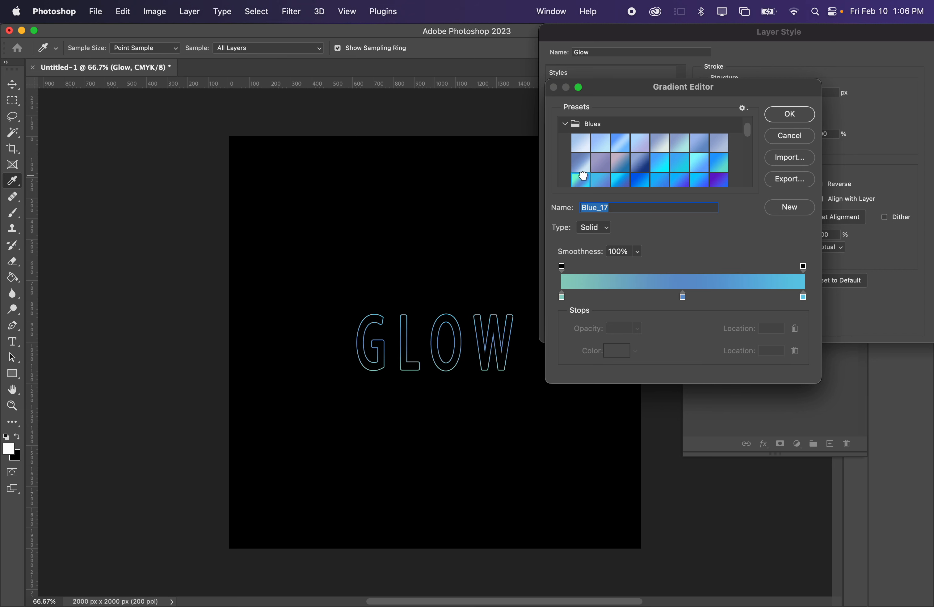
# - Apply the Purple_21 preset from the Purples group to the stroke gradient after trying neighbouring presets
pyautogui.scroll(-5, 614, 160)
pyautogui.click(565, 140)
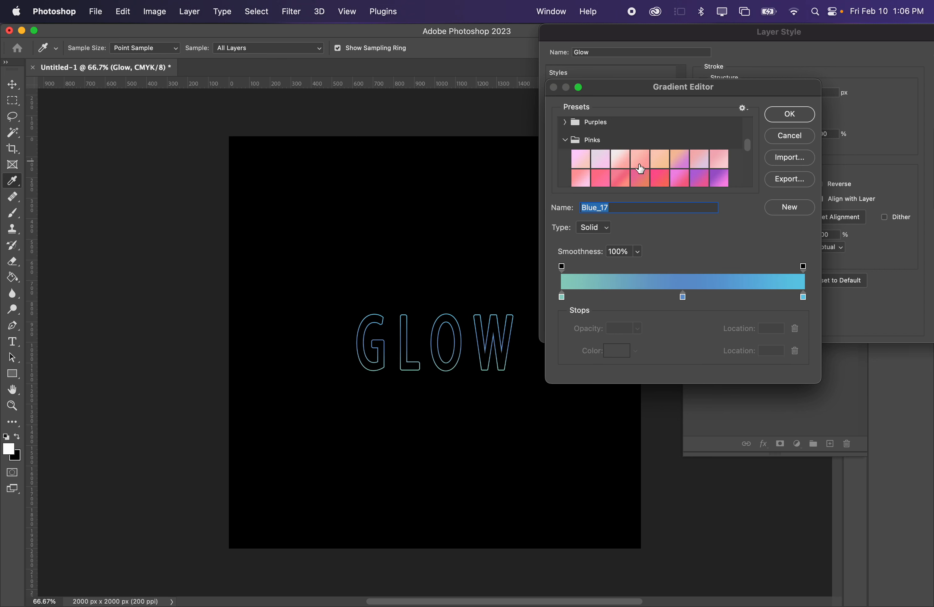
pyautogui.click(566, 122)
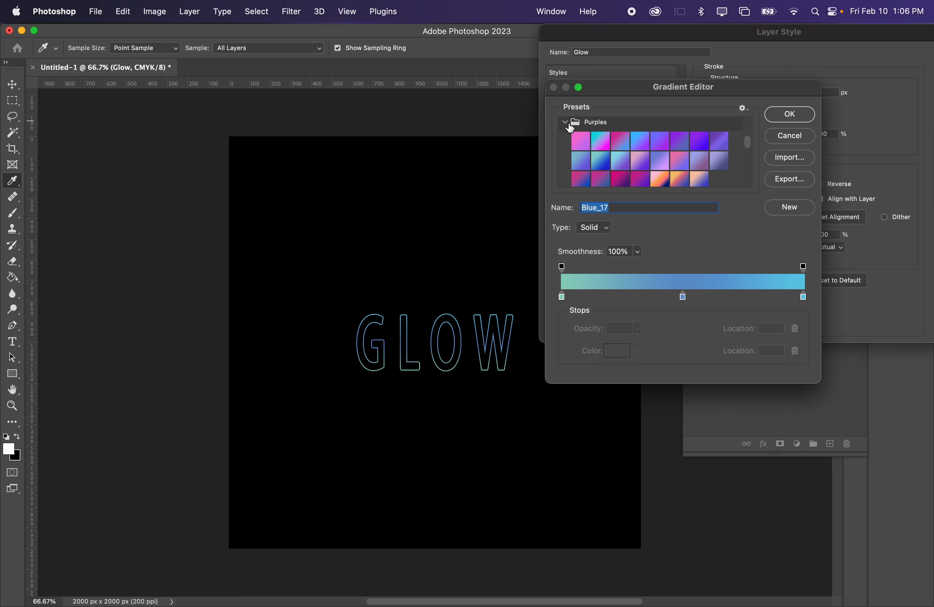
pyautogui.click(681, 160)
pyautogui.click(679, 179)
pyautogui.click(659, 179)
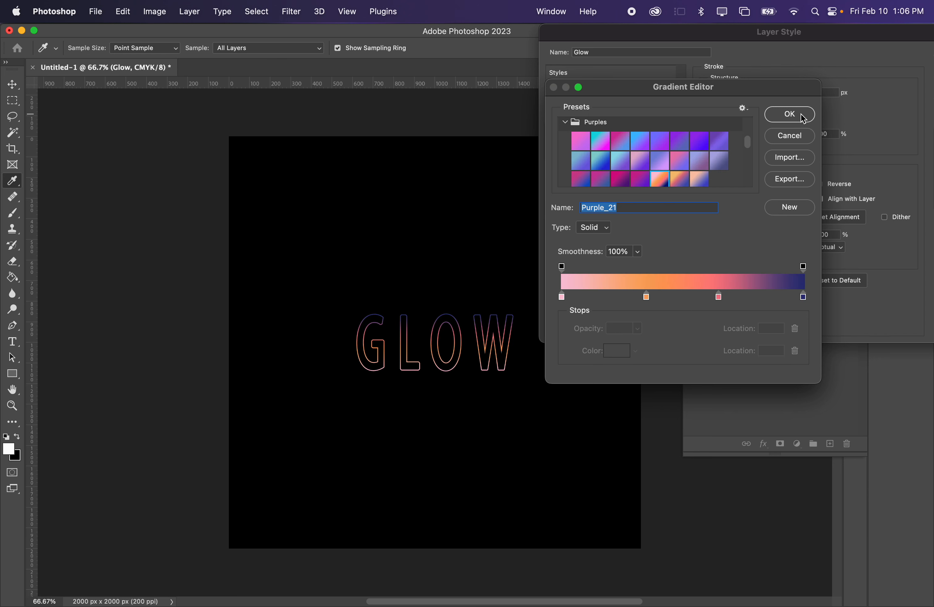
pyautogui.click(790, 116)
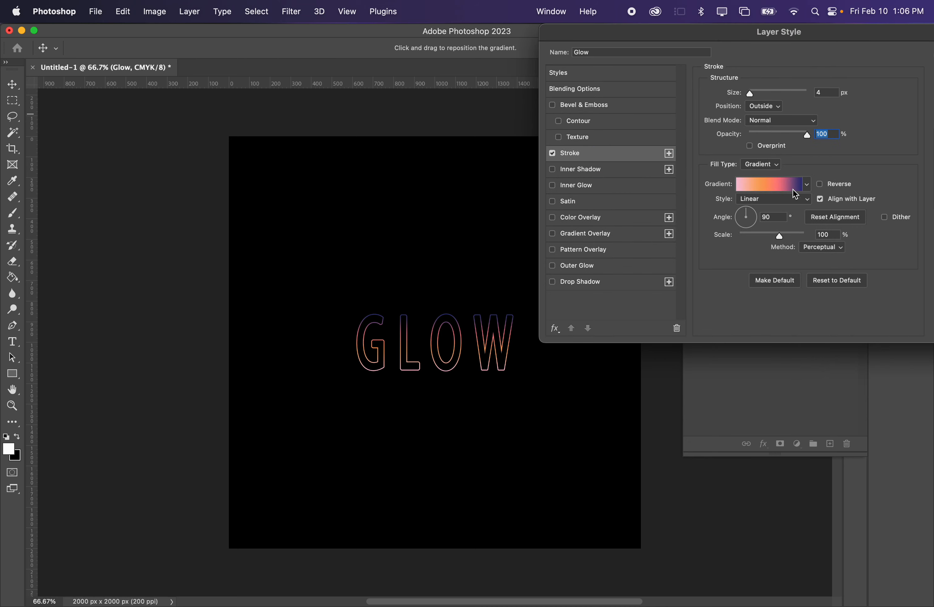
# - Toggle the stroke gradient's Reverse option, try the Radial style, and choose Reflected
pyautogui.click(822, 185)
pyautogui.click(822, 185)
pyautogui.click(821, 186)
pyautogui.click(794, 199)
pyautogui.click(787, 211)
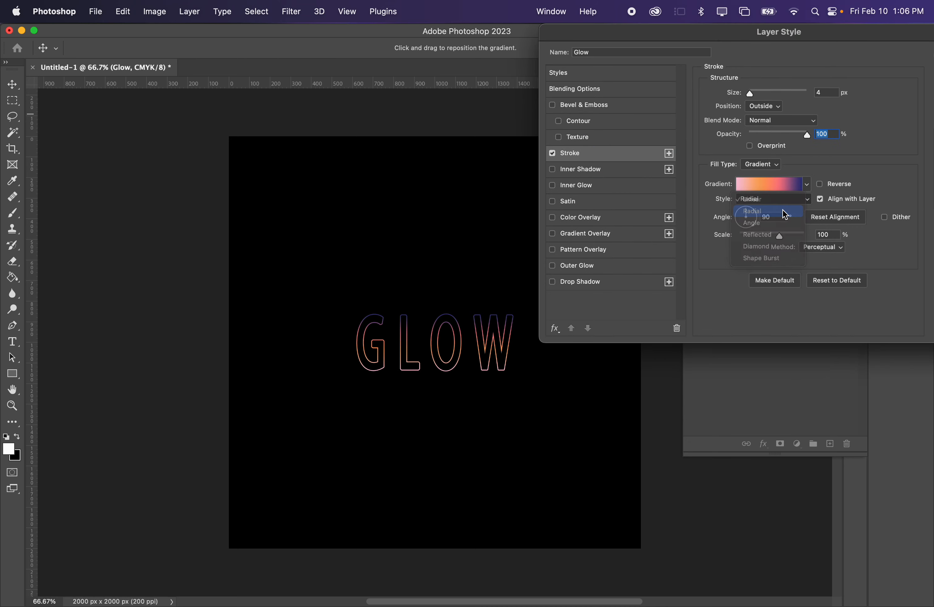
pyautogui.click(753, 204)
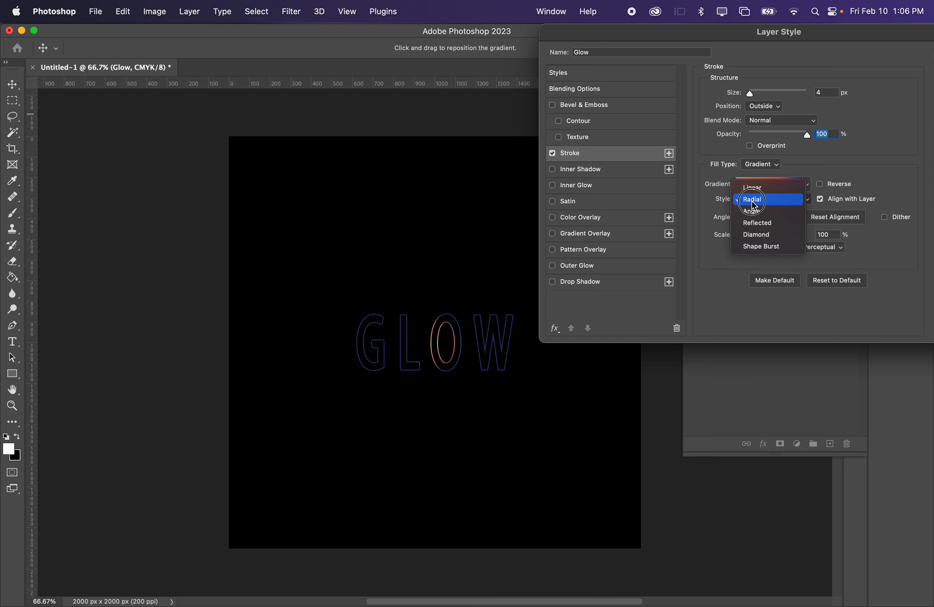
pyautogui.click(761, 223)
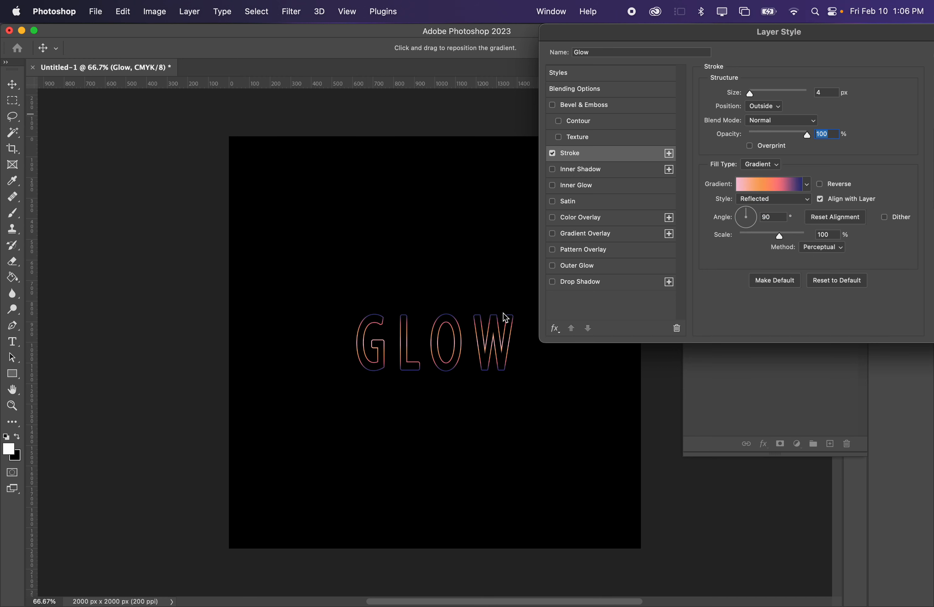
# - Set the stroke gradient's angle to 106° and apply the layer style
pyautogui.moveTo(739, 213); pyautogui.dragTo(744, 209)
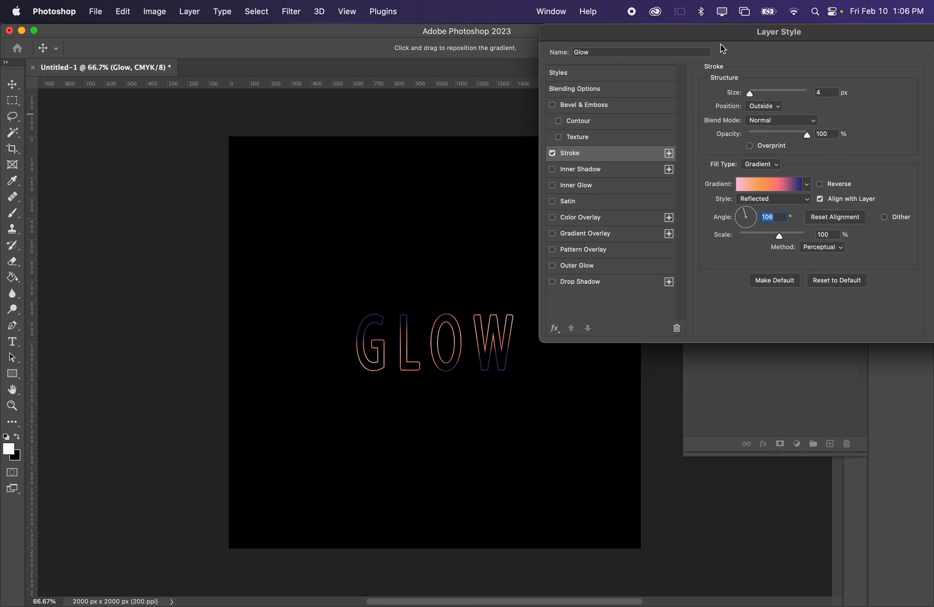
pyautogui.moveTo(775, 36); pyautogui.dragTo(606, 35)
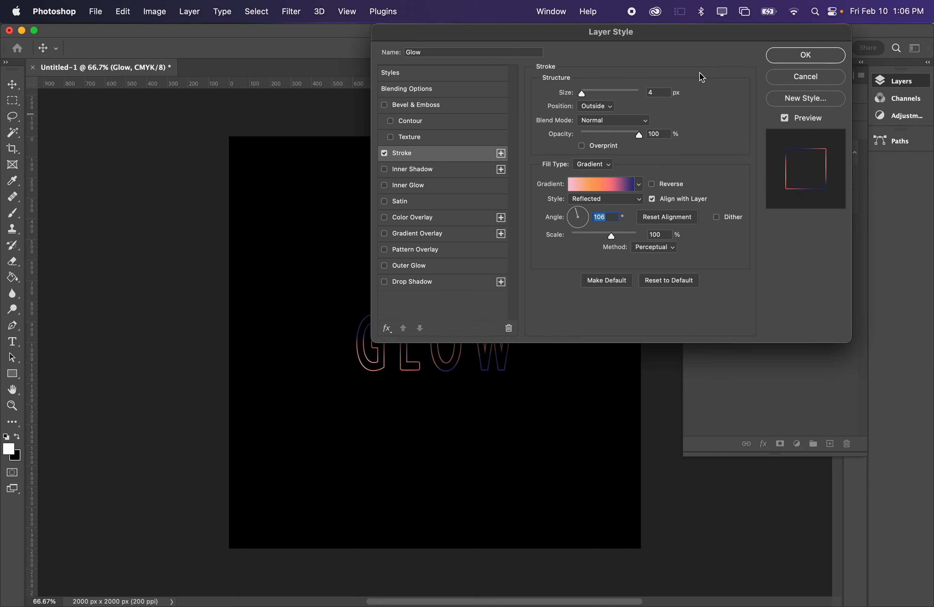
pyautogui.click(779, 63)
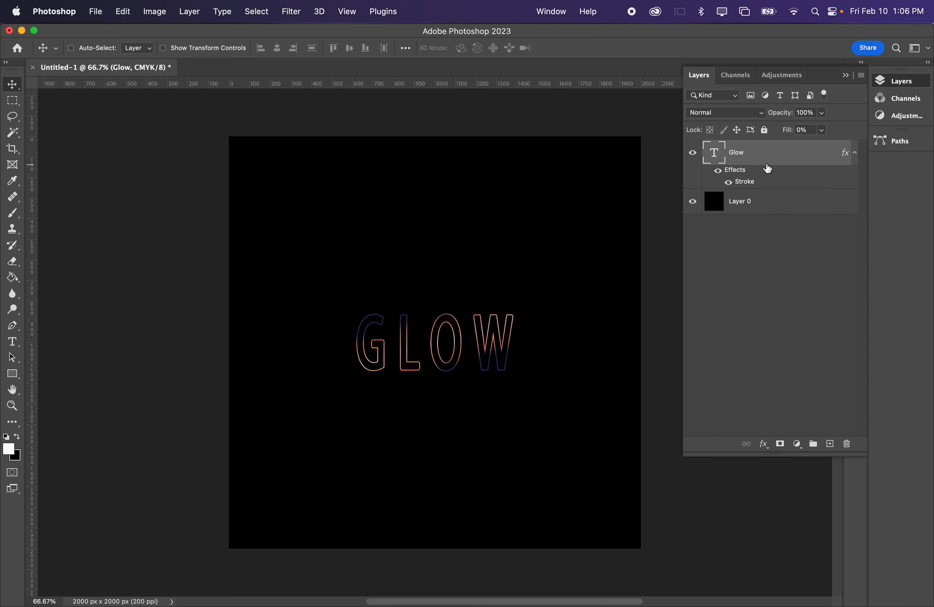
# - Hide and show the Stroke effect of the Glow layer to compare the text with and without it
pyautogui.click(729, 182)
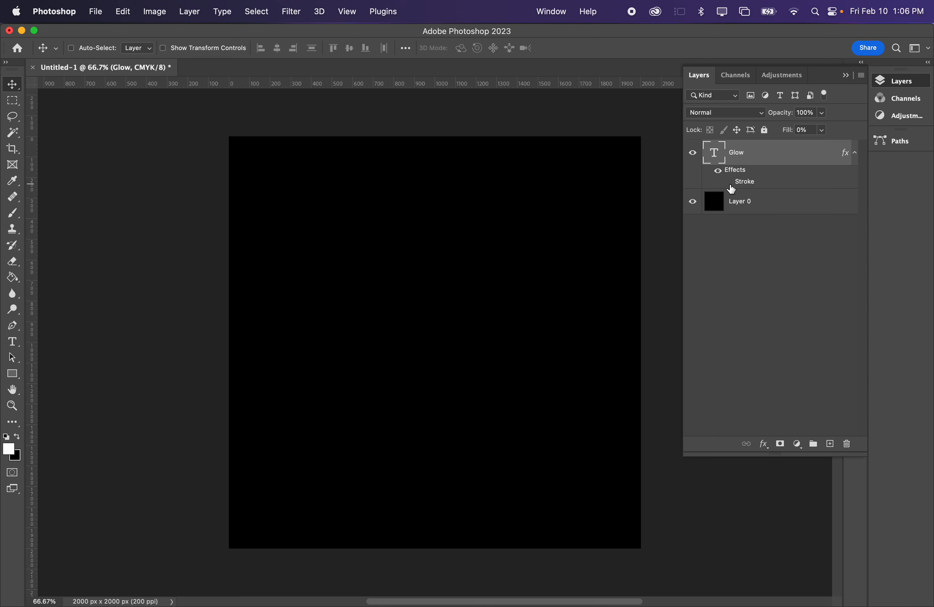
pyautogui.click(727, 181)
pyautogui.click(727, 181)
pyautogui.click(726, 180)
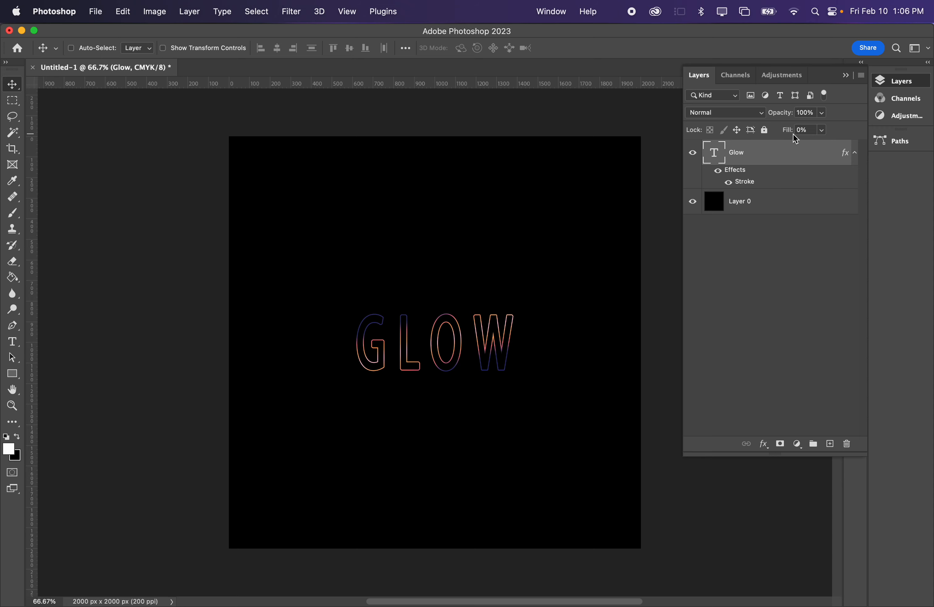
# - Reopen the Glow layer's layer style and change the stroke's fill type to Color
pyautogui.doubleClick(792, 155)
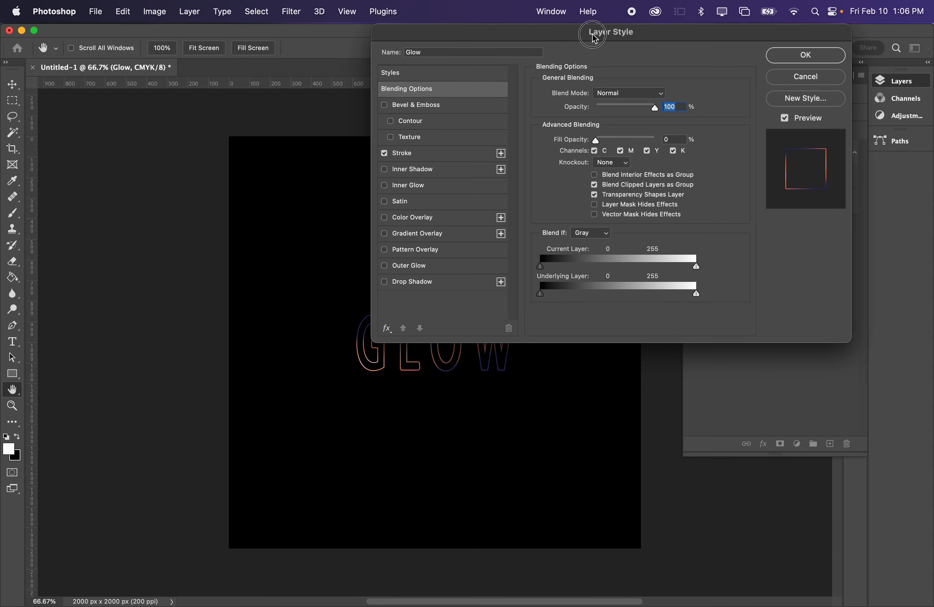
pyautogui.moveTo(593, 33); pyautogui.dragTo(643, 33)
pyautogui.click(460, 156)
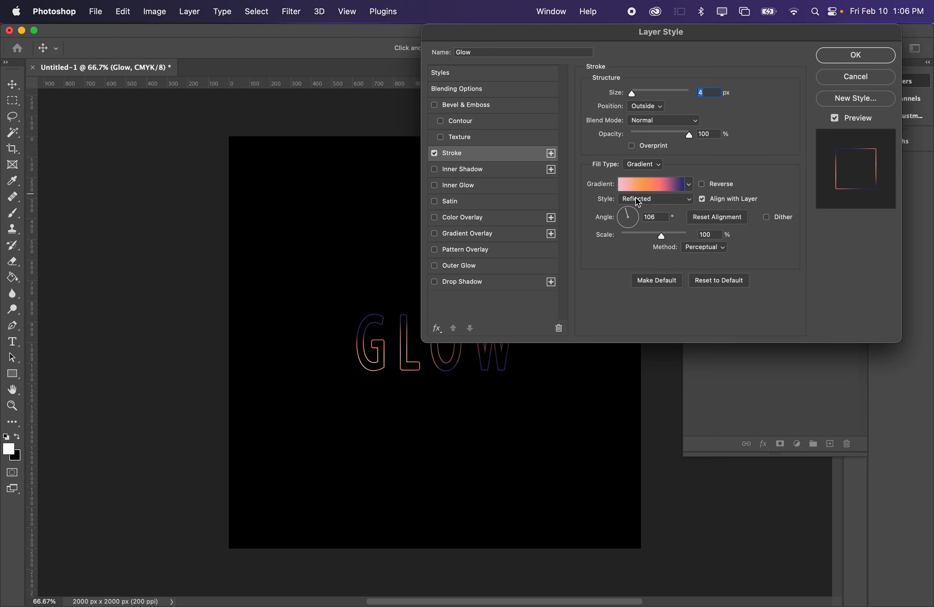
pyautogui.click(652, 165)
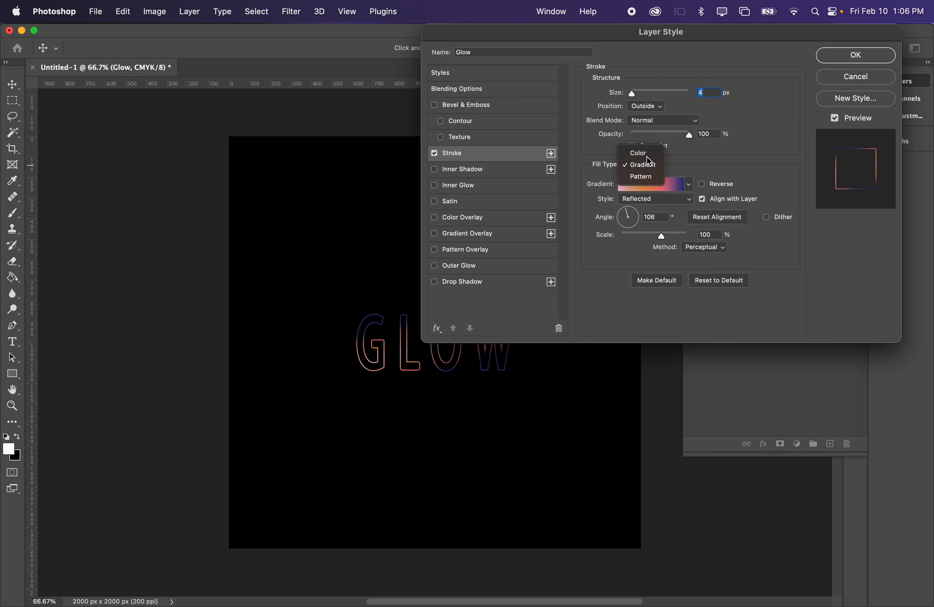
pyautogui.click(647, 157)
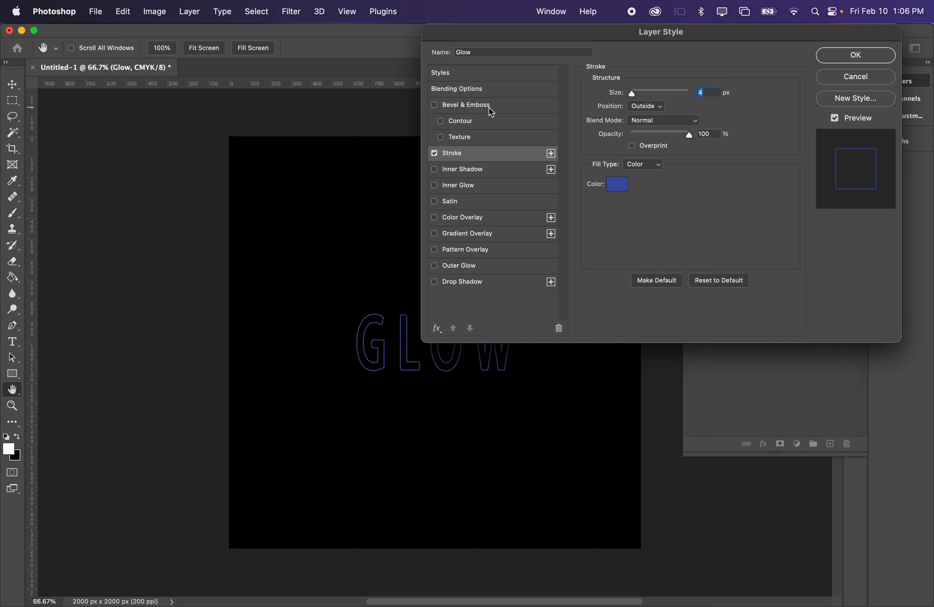
# - Try Bevel & Emboss, Inner Shadow and Inner Glow on the text, turning the two inner effects off again
pyautogui.click(501, 75)
pyautogui.click(496, 89)
pyautogui.click(503, 106)
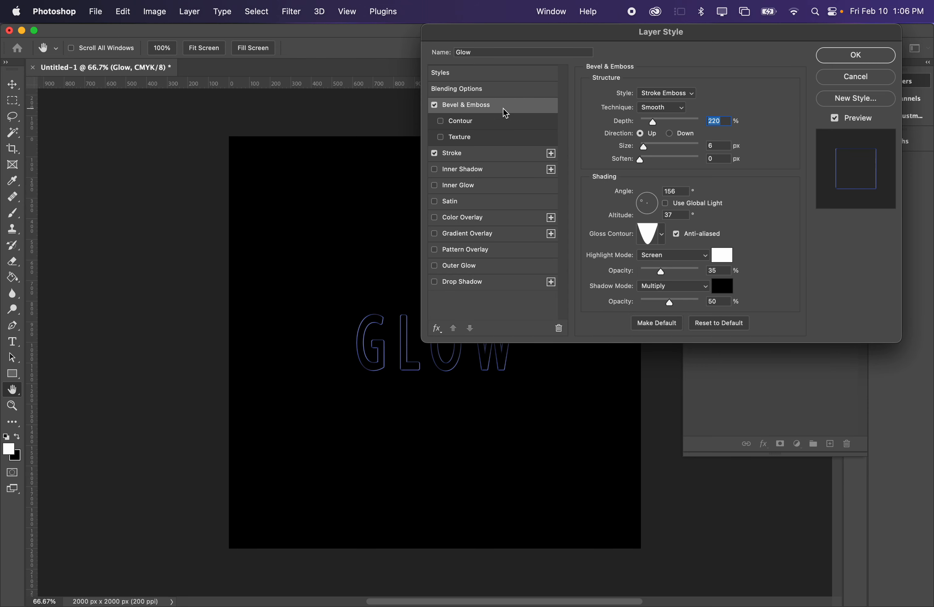
pyautogui.click(491, 153)
pyautogui.click(486, 169)
pyautogui.click(486, 184)
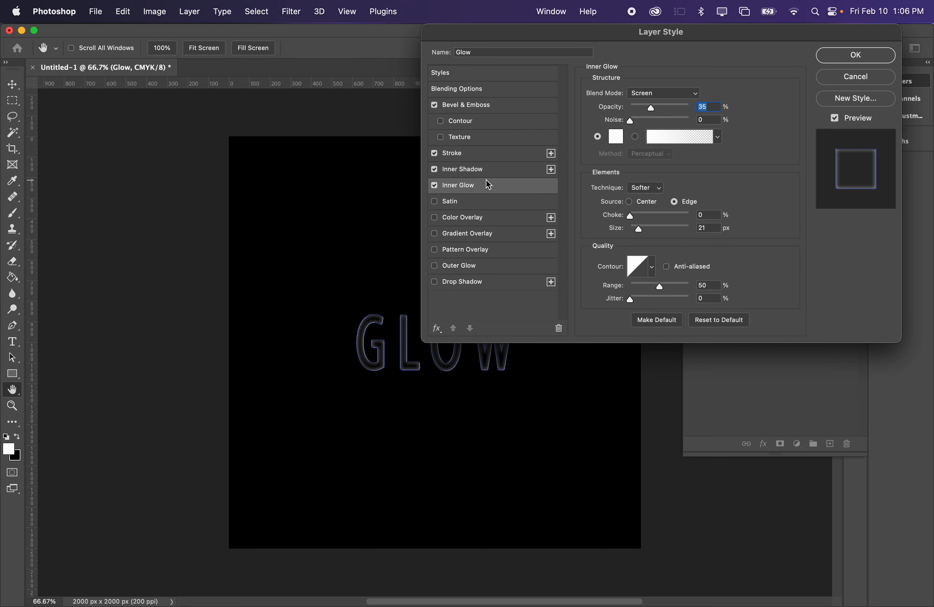
pyautogui.click(435, 185)
pyautogui.click(435, 169)
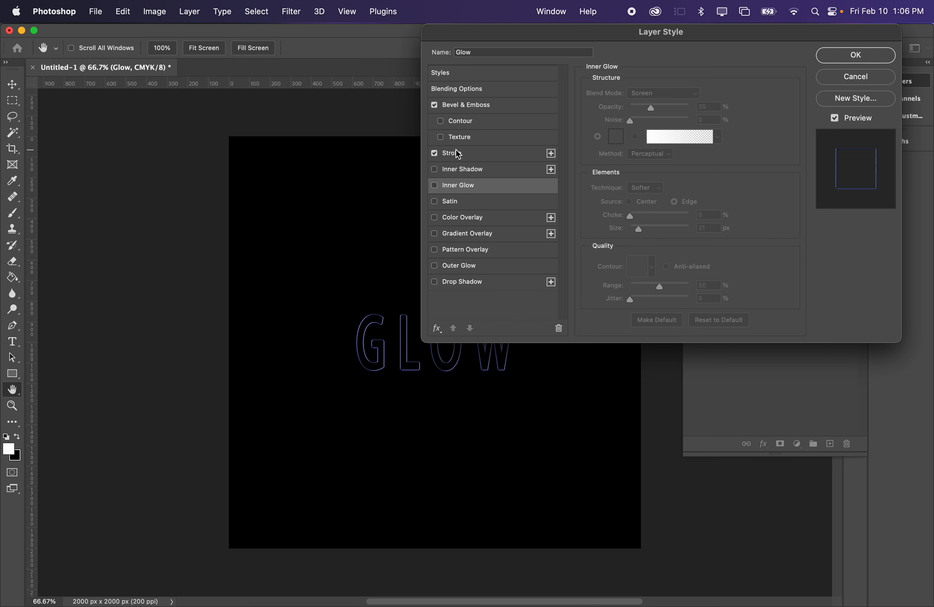
pyautogui.click(454, 156)
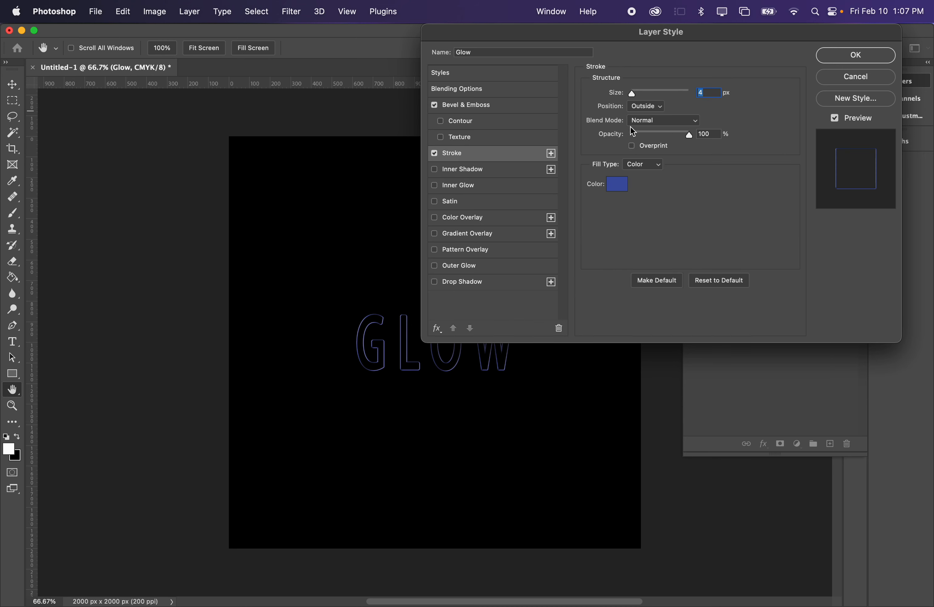
# - Try the Gradient Overlay effect on the text and turn it off again
pyautogui.click(434, 233)
pyautogui.click(479, 232)
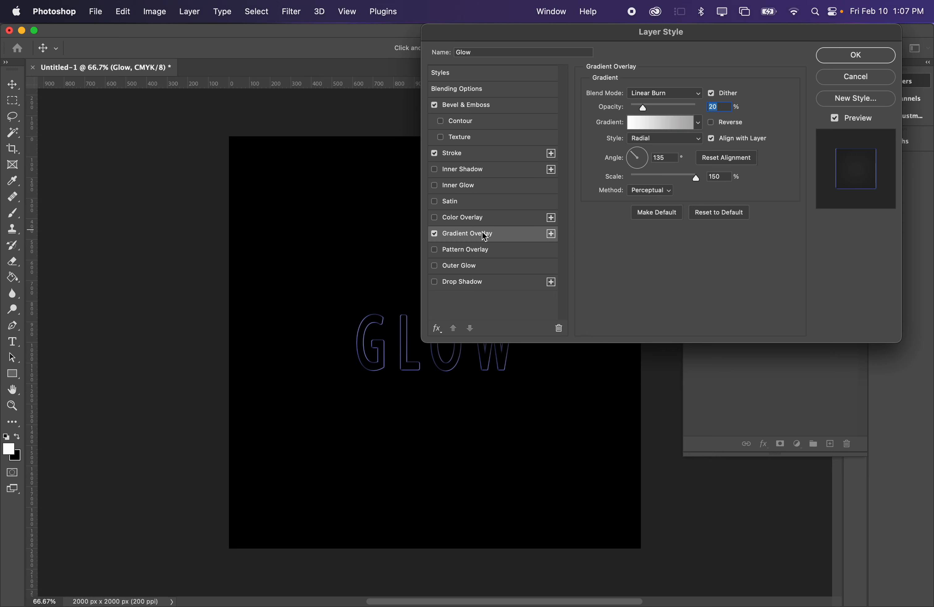
pyautogui.click(435, 234)
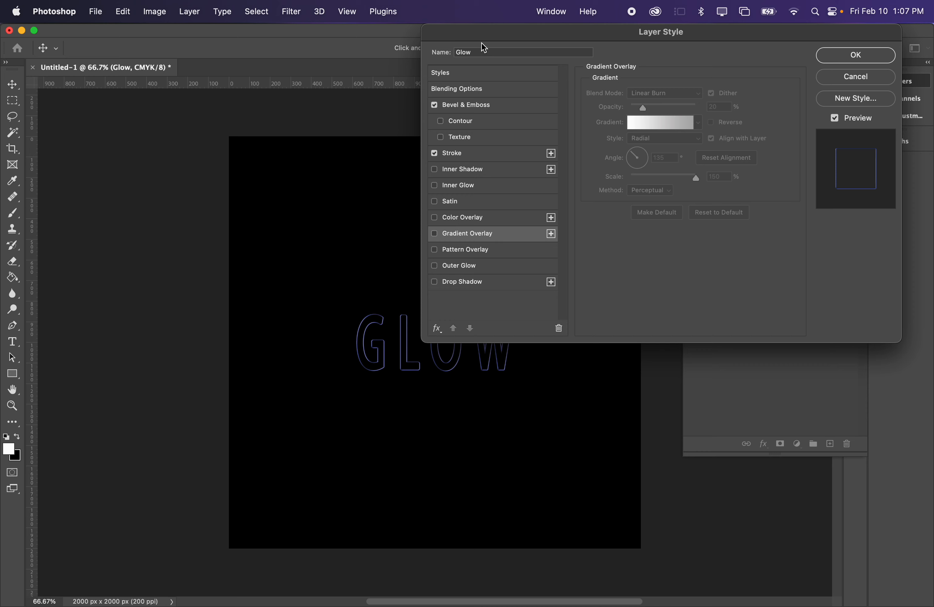
# - Turn on Outer Glow with a size of 51 px and turn off Bevel & Emboss
pyautogui.moveTo(482, 43); pyautogui.dragTo(511, 31)
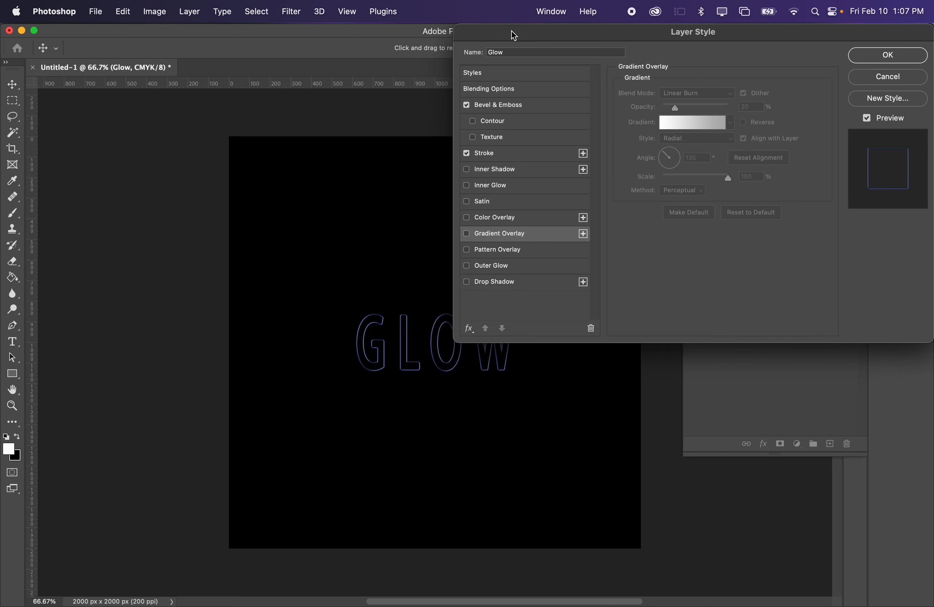
pyautogui.click(494, 264)
pyautogui.click(467, 104)
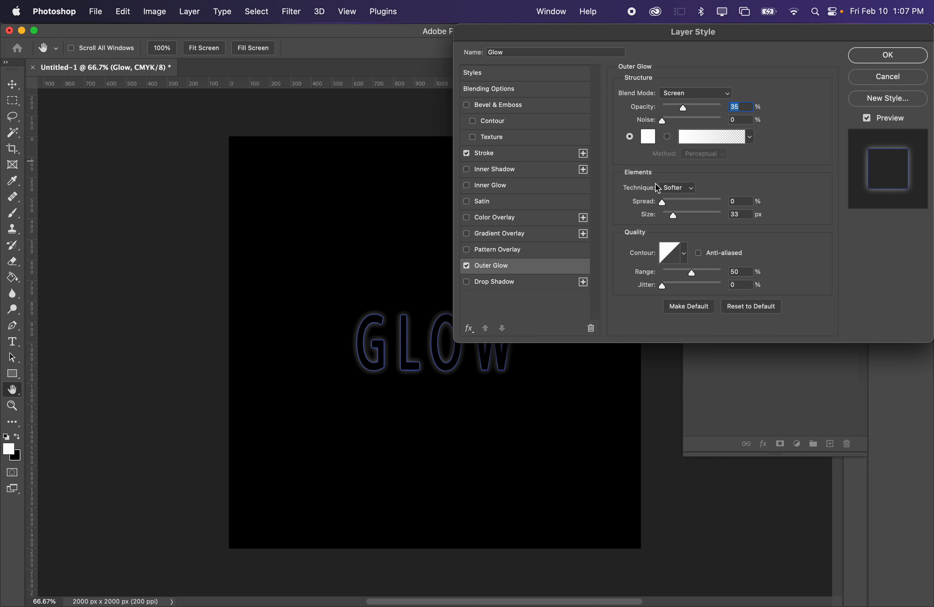
pyautogui.moveTo(675, 216)
pyautogui.mouseDown()
pyautogui.moveTo(686, 217)
pyautogui.moveTo(679, 216)
pyautogui.mouseUp()
# - Set the outer glow's color to 00baff, opacity to 60%, noise to 13%, spread to 7% and size to 65 px
pyautogui.click(648, 136)
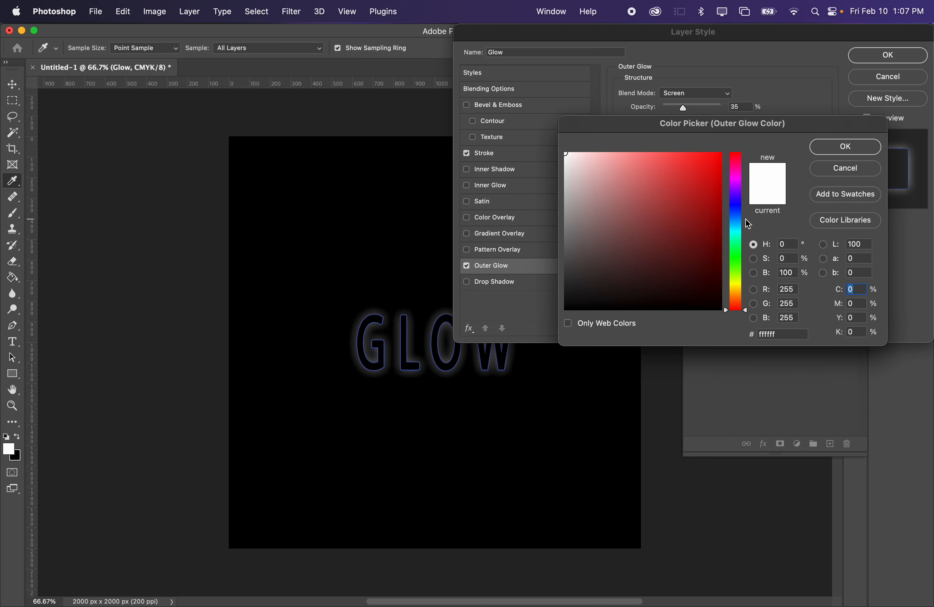
pyautogui.moveTo(737, 206); pyautogui.dragTo(740, 228)
pyautogui.moveTo(691, 211); pyautogui.dragTo(741, 126)
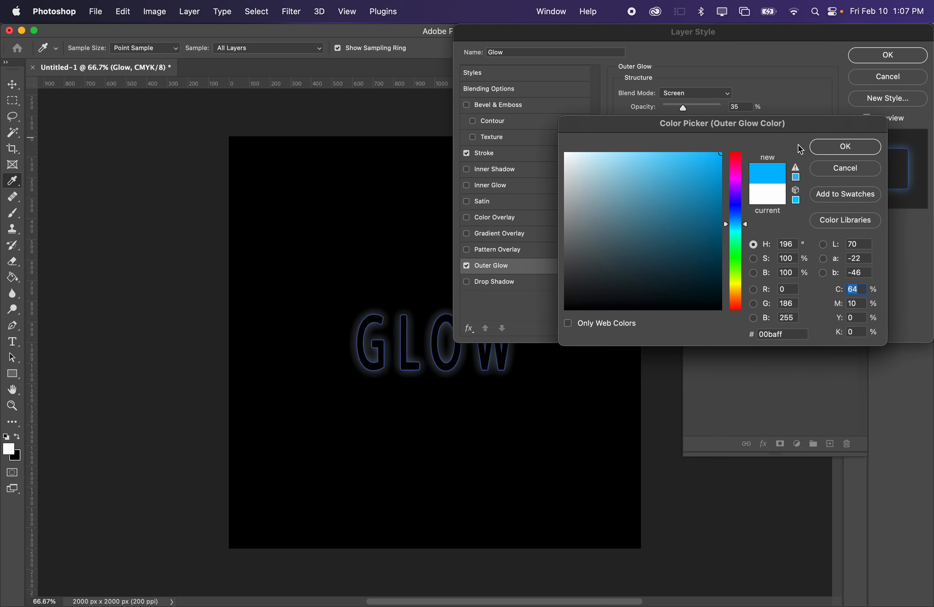
pyautogui.click(822, 151)
pyautogui.moveTo(691, 109); pyautogui.dragTo(671, 127)
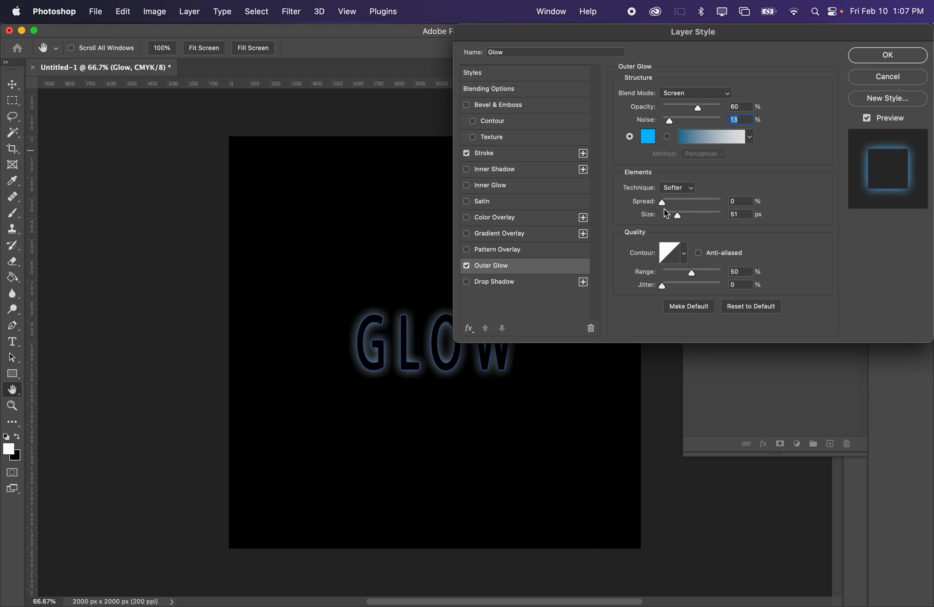
pyautogui.moveTo(664, 206); pyautogui.dragTo(681, 216)
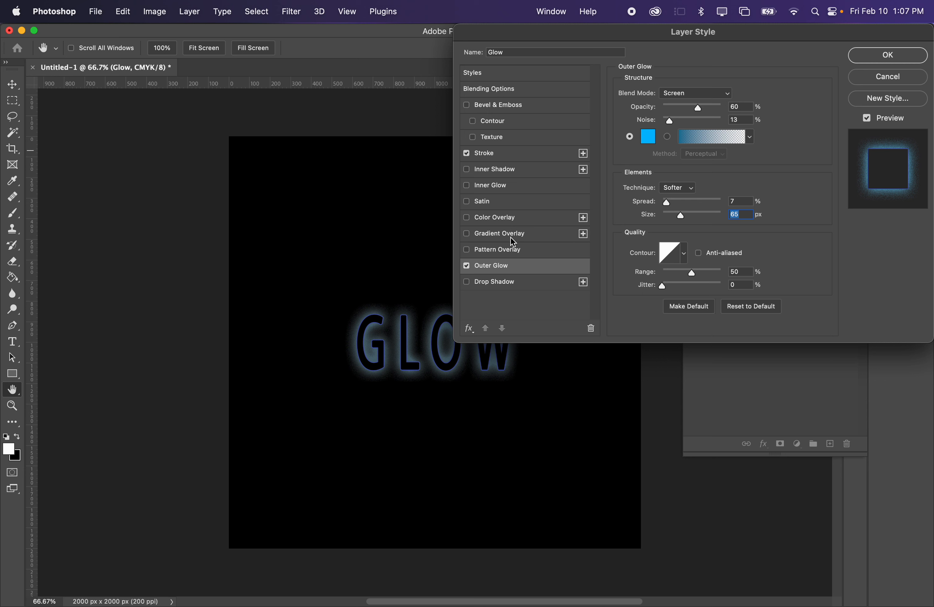
# - Try the Inner Glow effect alongside the outer glow and turn it off again
pyautogui.click(497, 190)
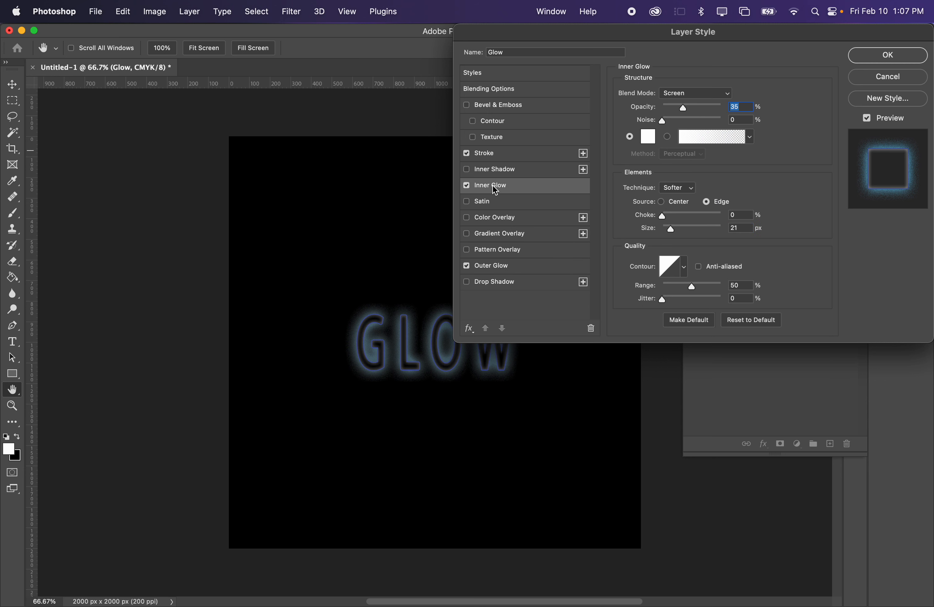
pyautogui.click(467, 186)
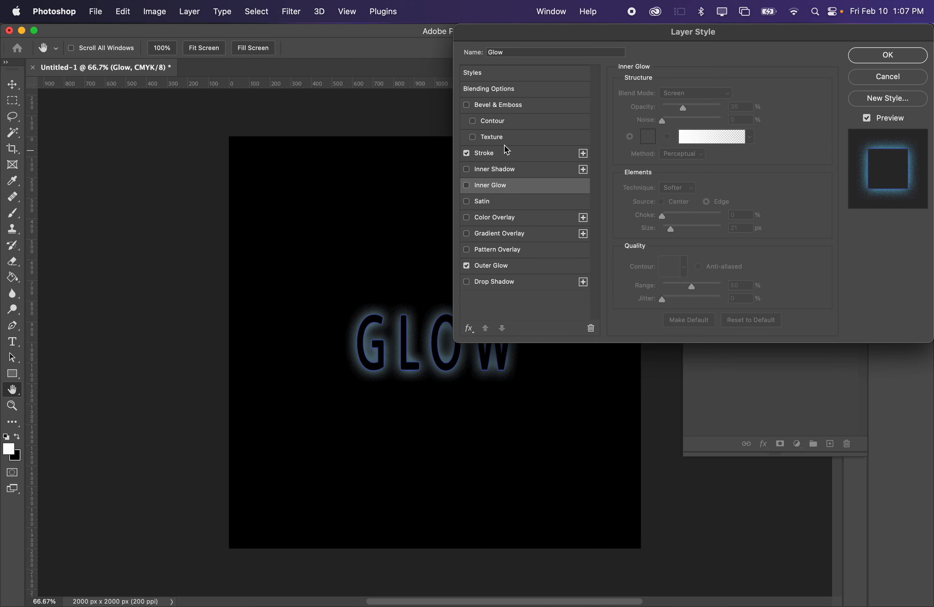
# - Set the stroke color to bright blue (002fff) and apply the layer style
pyautogui.click(510, 153)
pyautogui.click(660, 185)
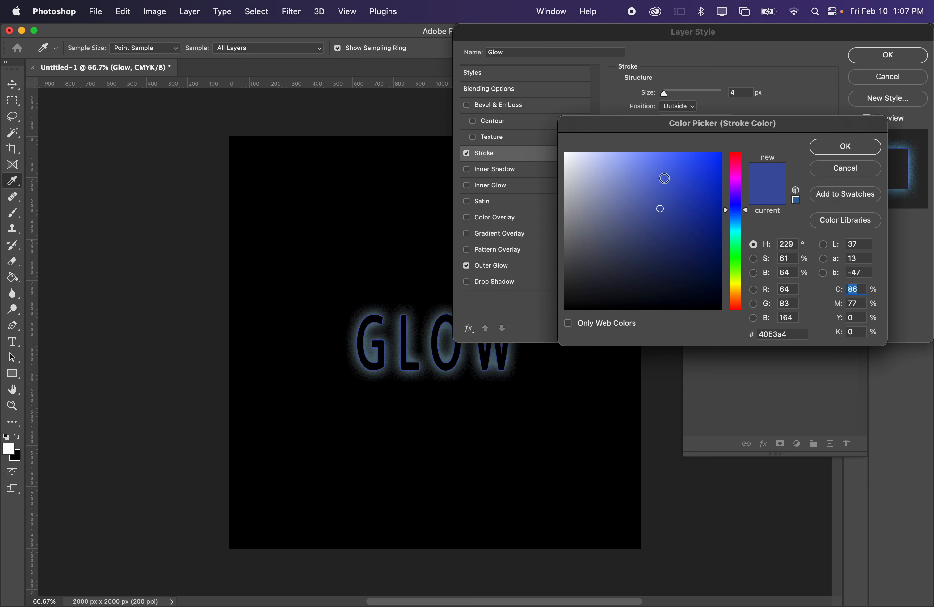
pyautogui.click(666, 153)
pyautogui.moveTo(687, 169); pyautogui.dragTo(782, 109)
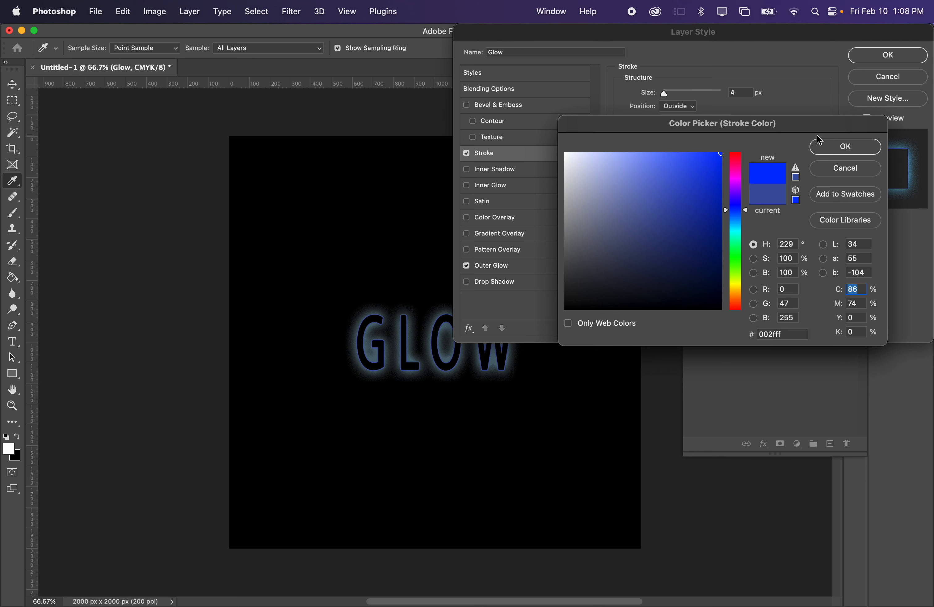
pyautogui.click(827, 146)
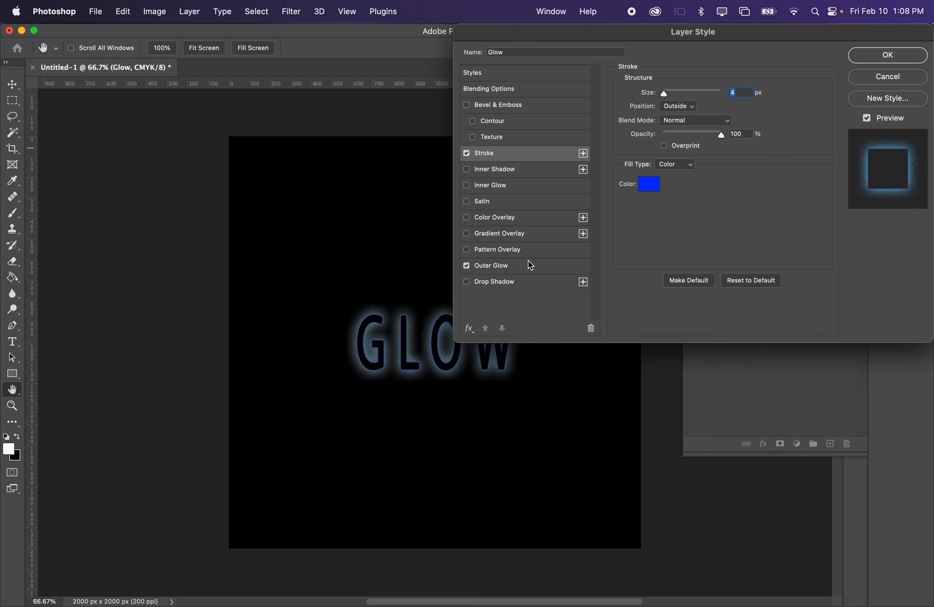
pyautogui.click(887, 57)
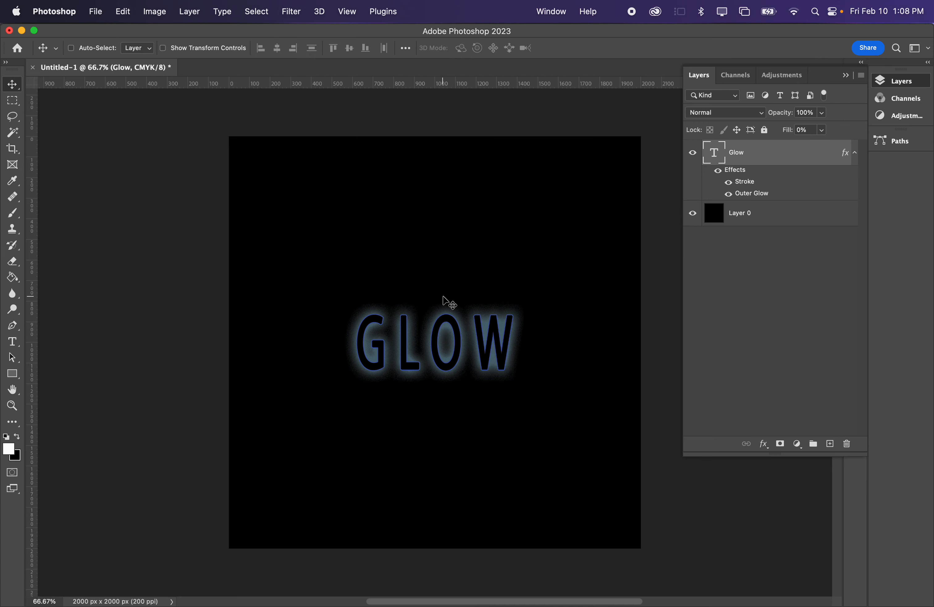
# - Move the glowing GLOW text from the canvas centre toward its upper-left area
pyautogui.moveTo(406, 332)
pyautogui.mouseDown()
pyautogui.moveTo(415, 290)
pyautogui.moveTo(331, 179)
pyautogui.moveTo(341, 239)
pyautogui.mouseUp()
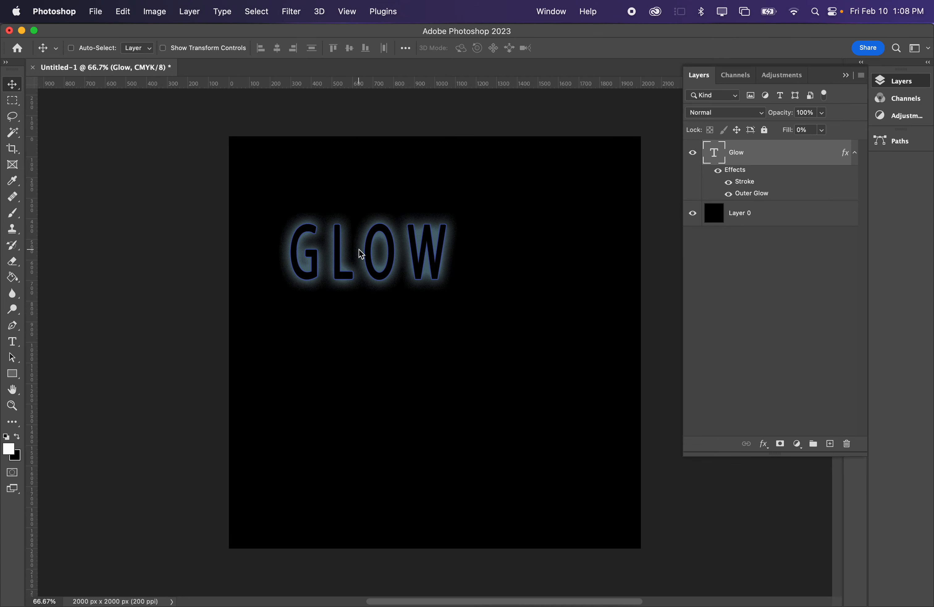
# - Replace the glowing GLOW text with HELLO and move it into the canvas's upper-left corner
pyautogui.press('t')
pyautogui.doubleClick(395, 257)
pyautogui.write('HELLO')
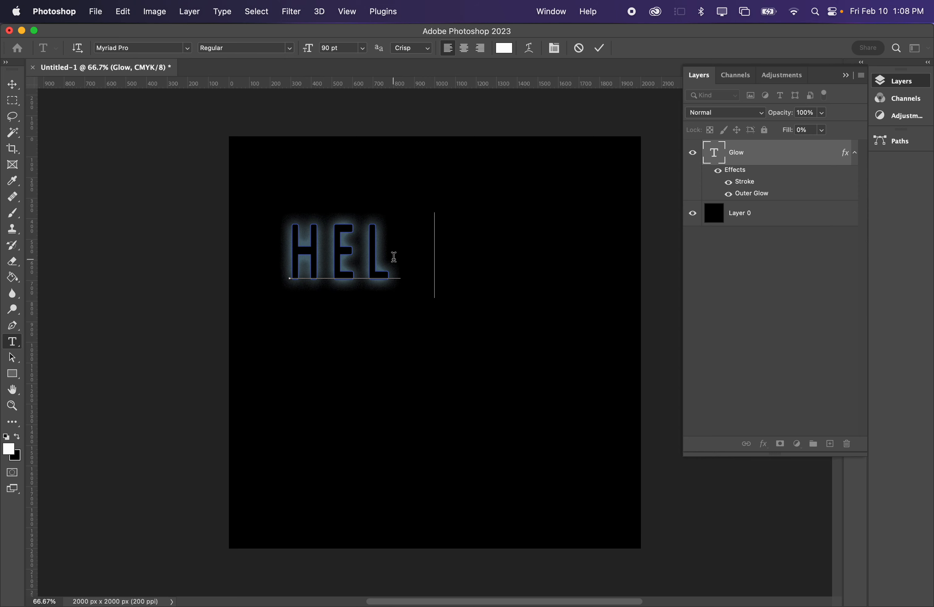
pyautogui.click(13, 84)
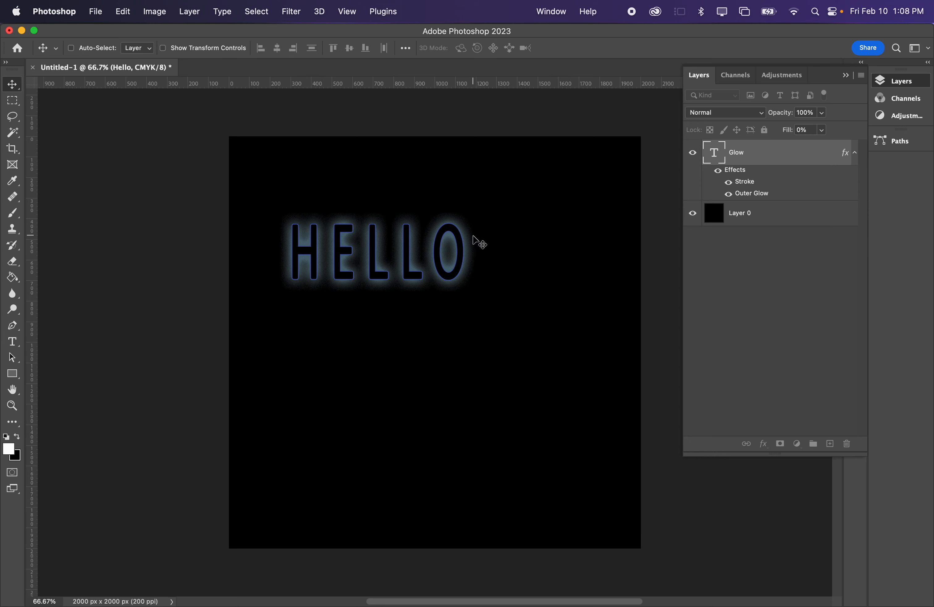
pyautogui.moveTo(388, 236); pyautogui.dragTo(347, 180)
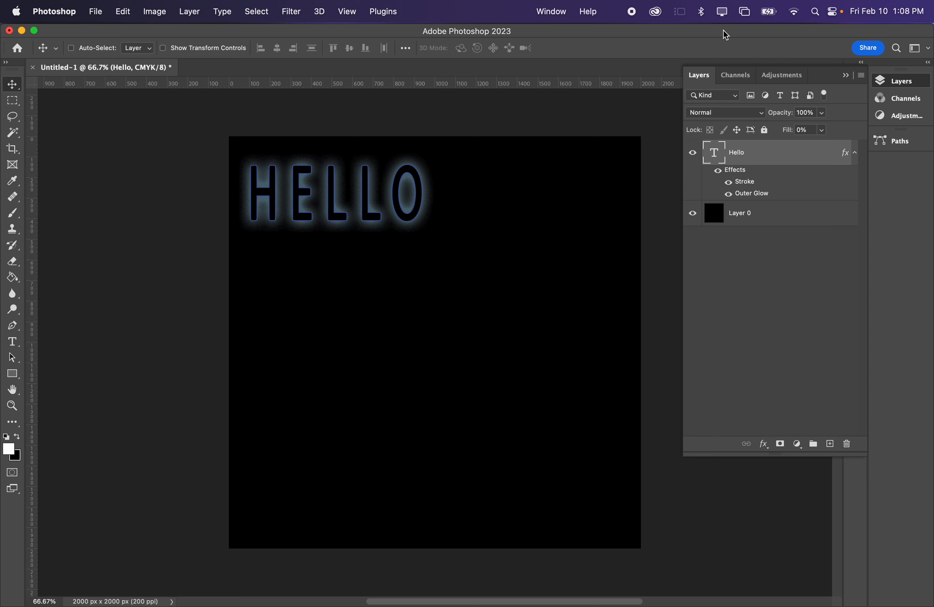
# - Add a new white text SHADOW at 90 pt and place it near the middle of the canvas
pyautogui.press('t')
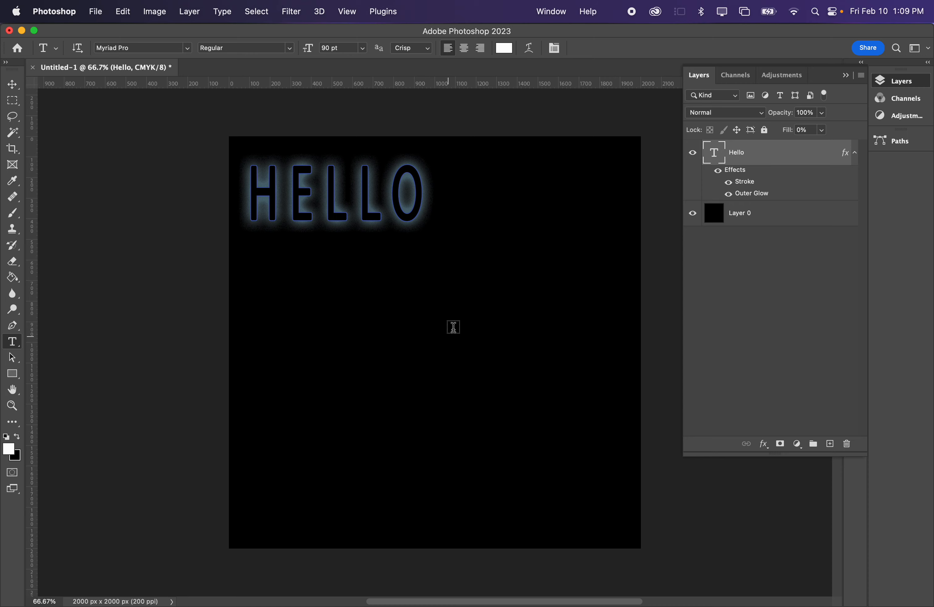
pyautogui.click(405, 353)
pyautogui.write('SHADOW')
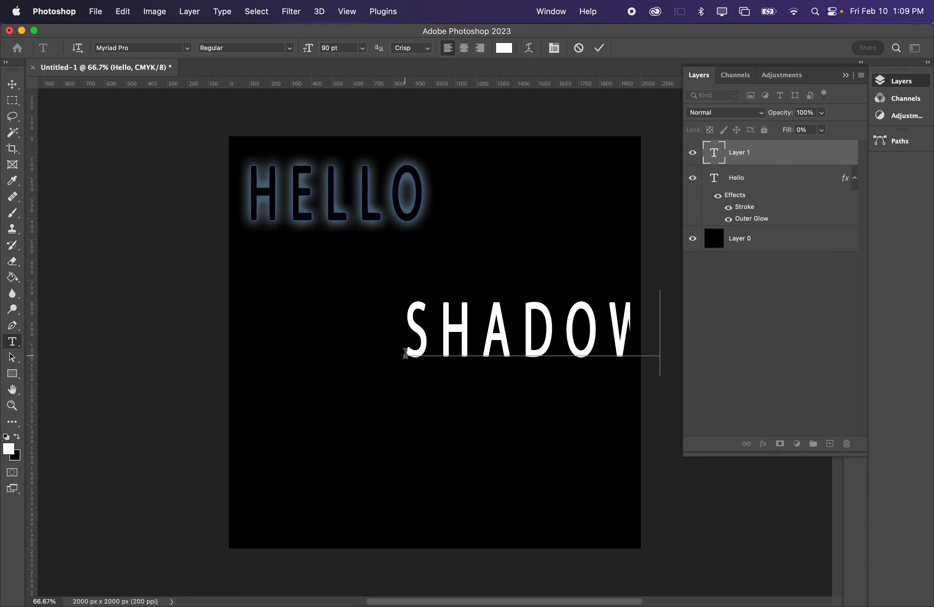
pyautogui.click(13, 84)
pyautogui.moveTo(555, 355); pyautogui.dragTo(451, 371)
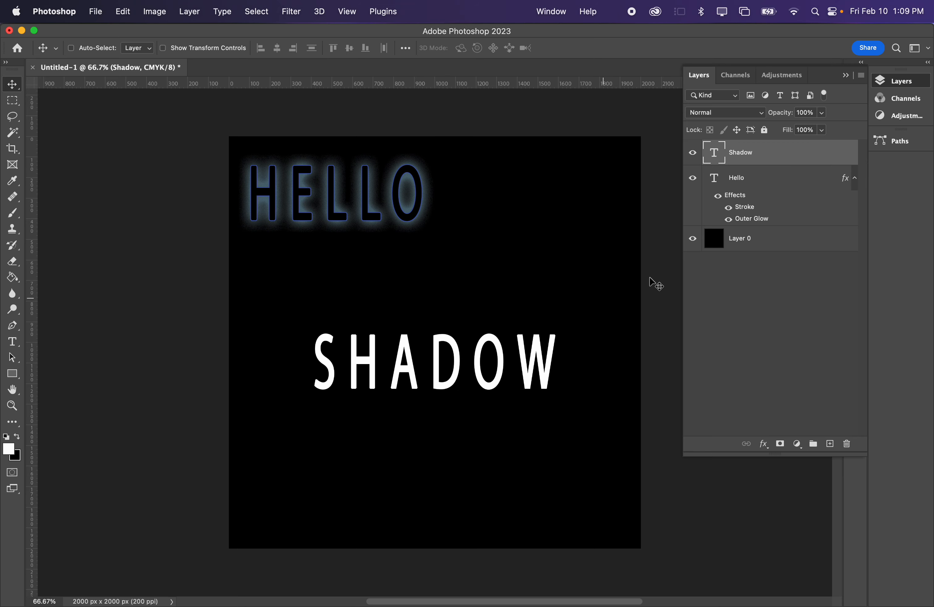
# - Add a Drop Shadow effect to the SHADOW text layer with white as its color and Normal as its blend mode
pyautogui.rightClick(769, 161)
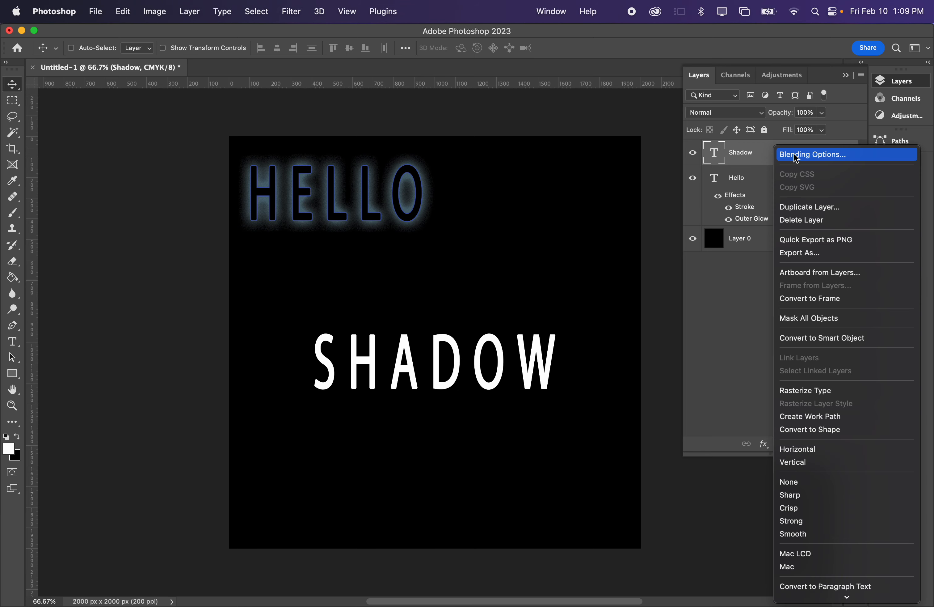
pyautogui.click(845, 154)
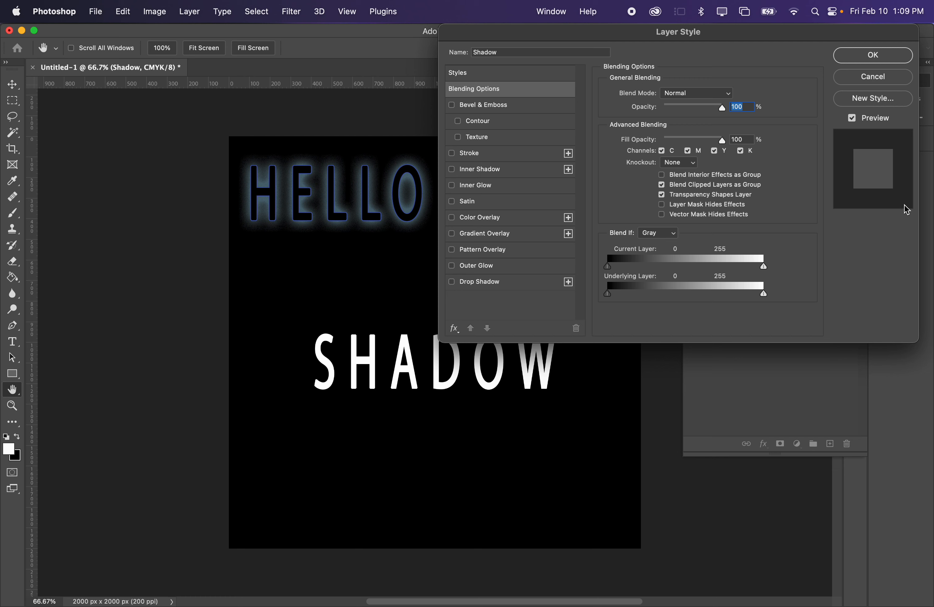
pyautogui.moveTo(779, 35); pyautogui.dragTo(765, 5)
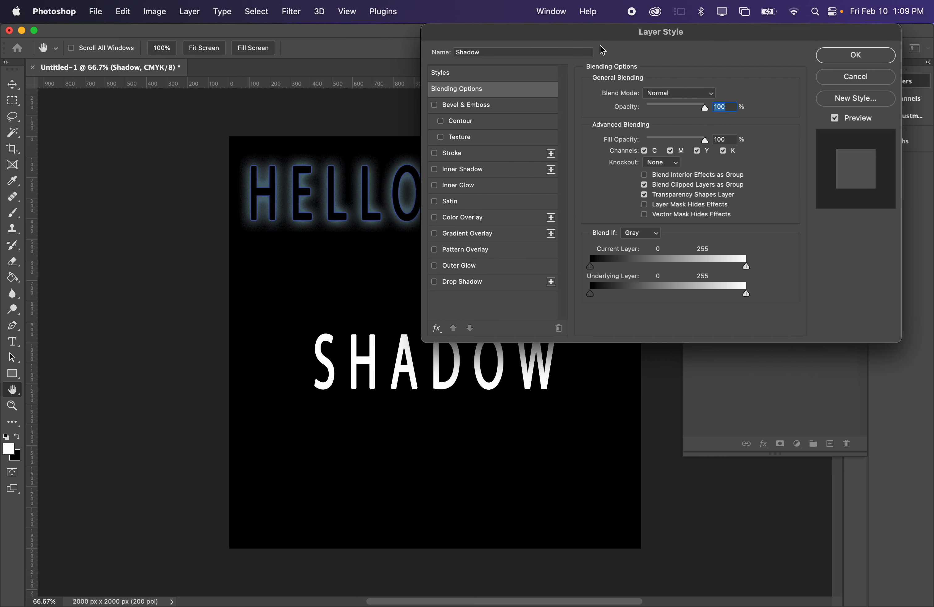
pyautogui.click(453, 281)
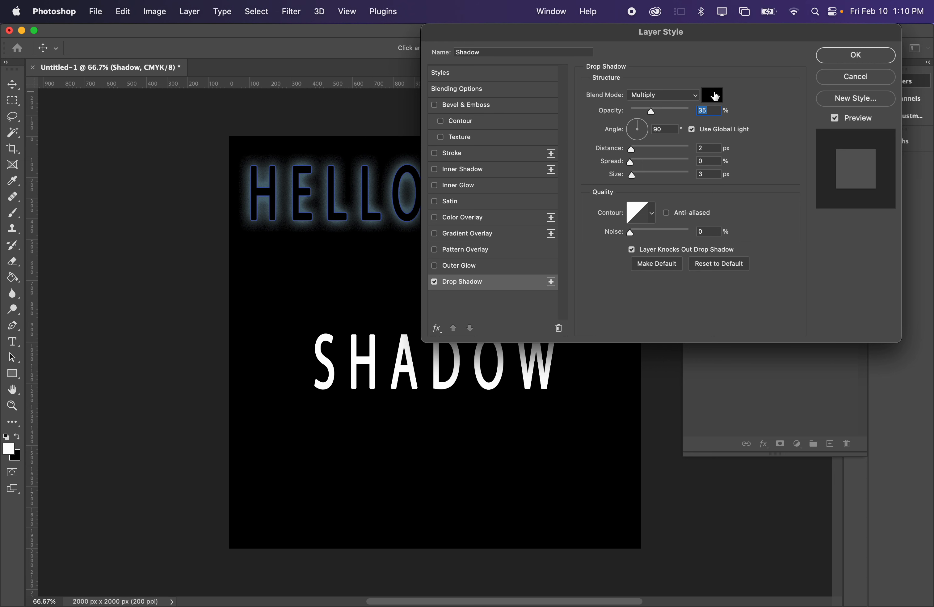
pyautogui.moveTo(678, 33); pyautogui.dragTo(710, 33)
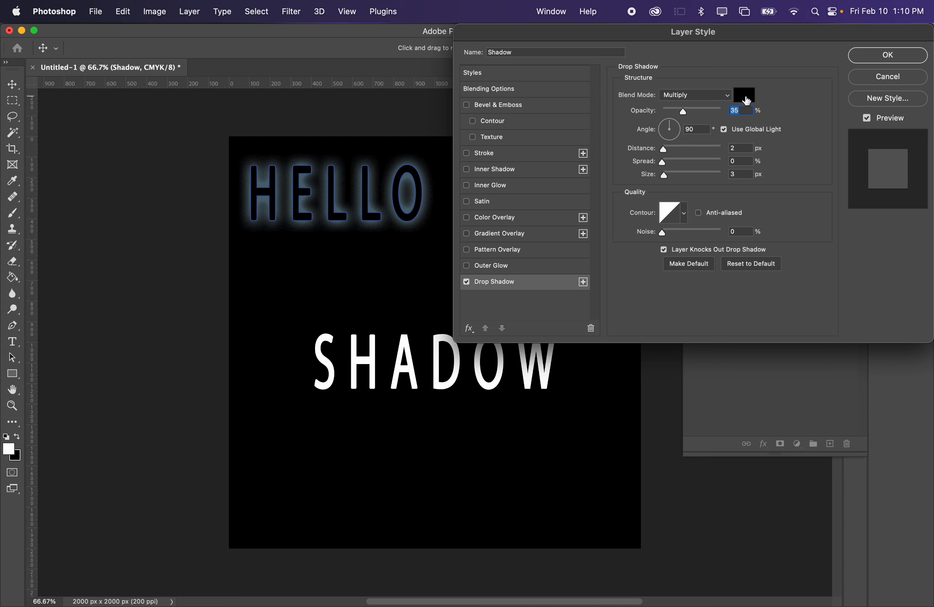
pyautogui.click(745, 100)
pyautogui.moveTo(579, 162); pyautogui.dragTo(491, 103)
pyautogui.click(868, 151)
pyautogui.click(679, 95)
pyautogui.click(695, 57)
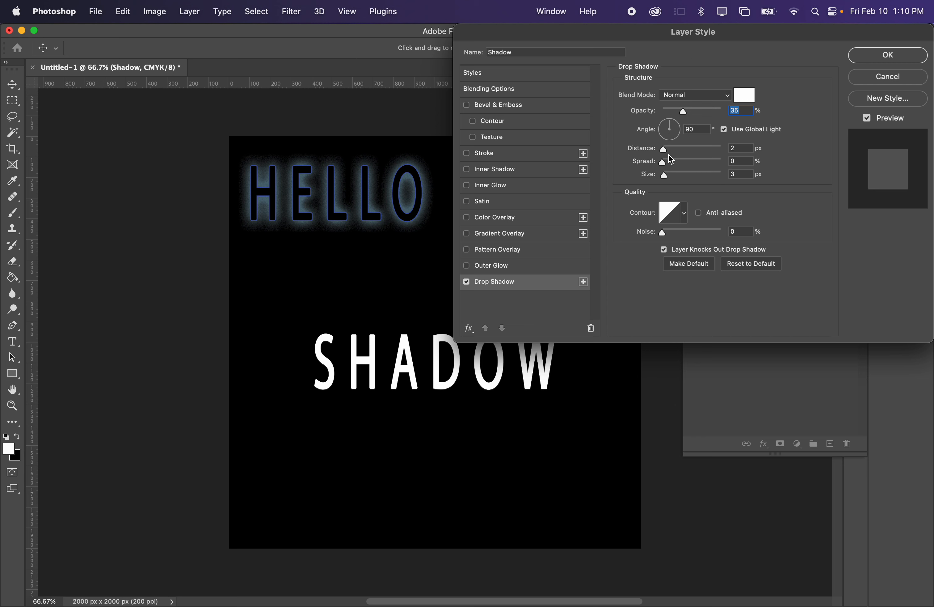
# - Set the drop shadow's angle to -29°, distance to 286 px, spread to 42% and size to 18 px
pyautogui.moveTo(664, 149); pyautogui.dragTo(688, 169)
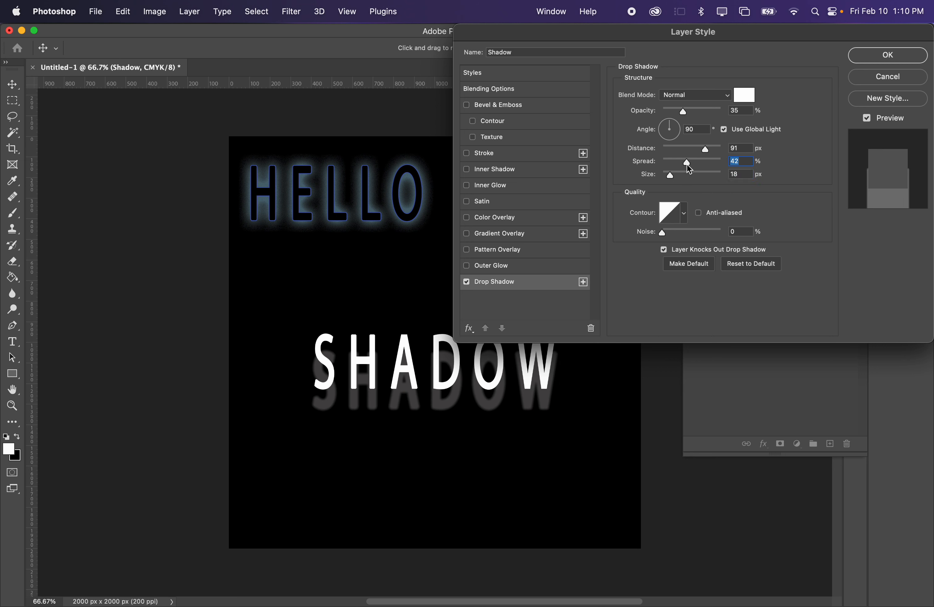
pyautogui.moveTo(675, 133); pyautogui.dragTo(717, 150)
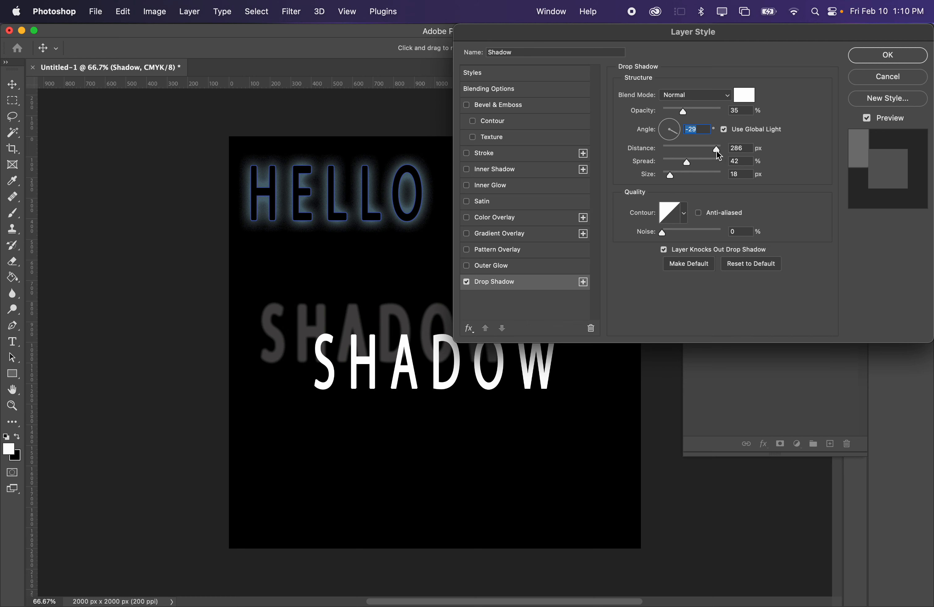
pyautogui.moveTo(663, 233)
pyautogui.mouseDown()
pyautogui.moveTo(735, 227)
pyautogui.moveTo(652, 223)
pyautogui.mouseUp()
pyautogui.moveTo(715, 221); pyautogui.dragTo(636, 214)
# - Try several contour presets on the drop shadow and return to the straight diagonal contour
pyautogui.click(689, 214)
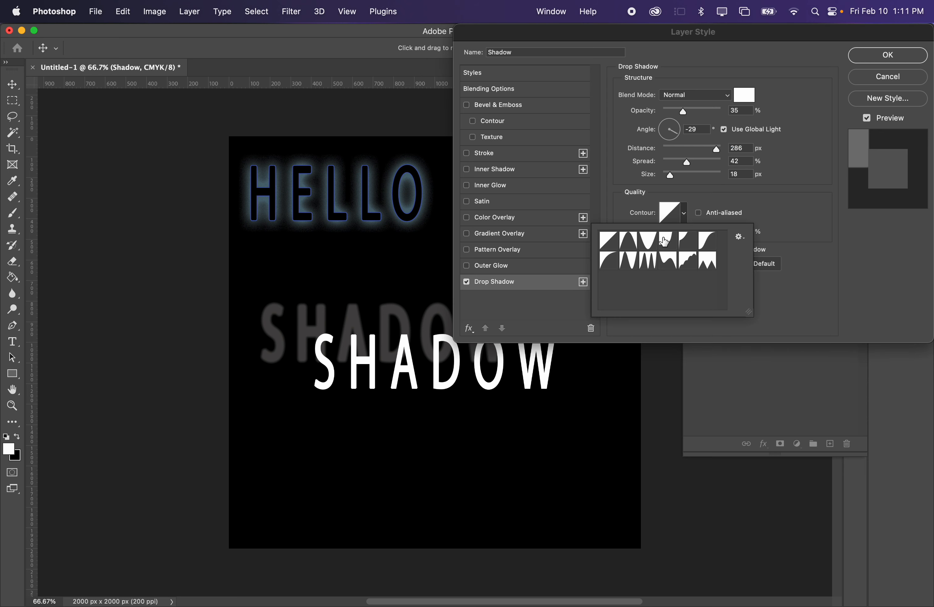
pyautogui.click(648, 242)
pyautogui.click(668, 243)
pyautogui.click(666, 262)
pyautogui.click(649, 263)
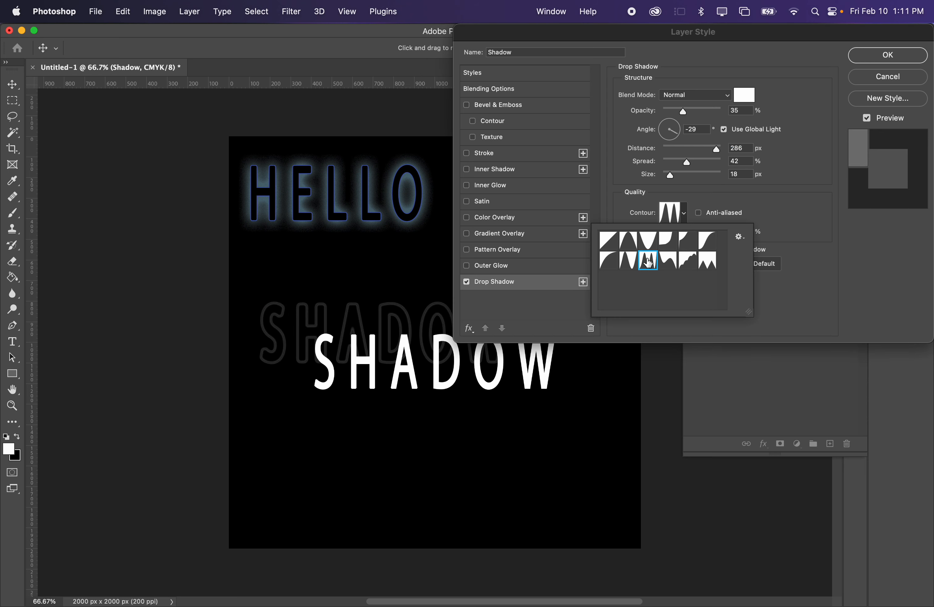
pyautogui.click(613, 262)
pyautogui.click(614, 241)
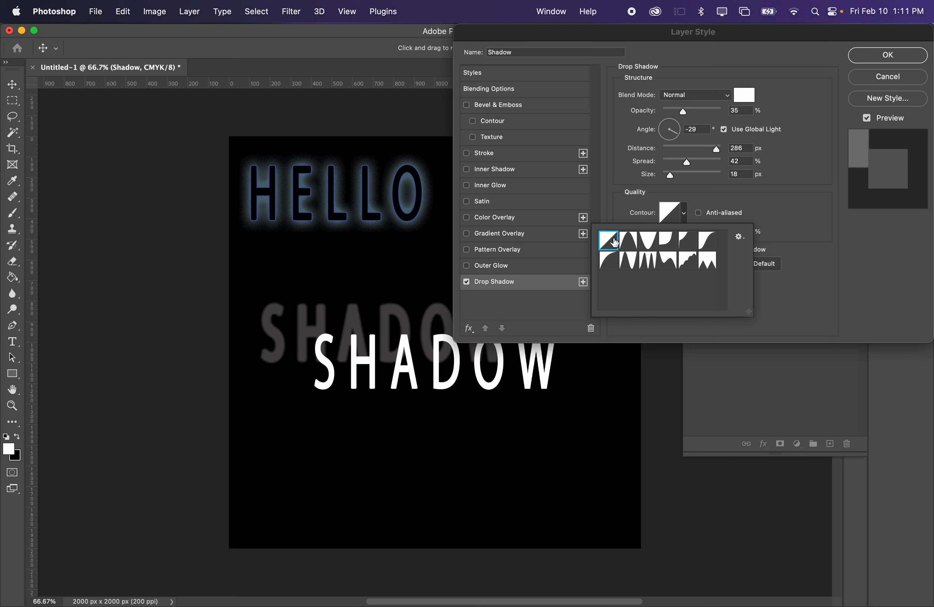
pyautogui.click(764, 204)
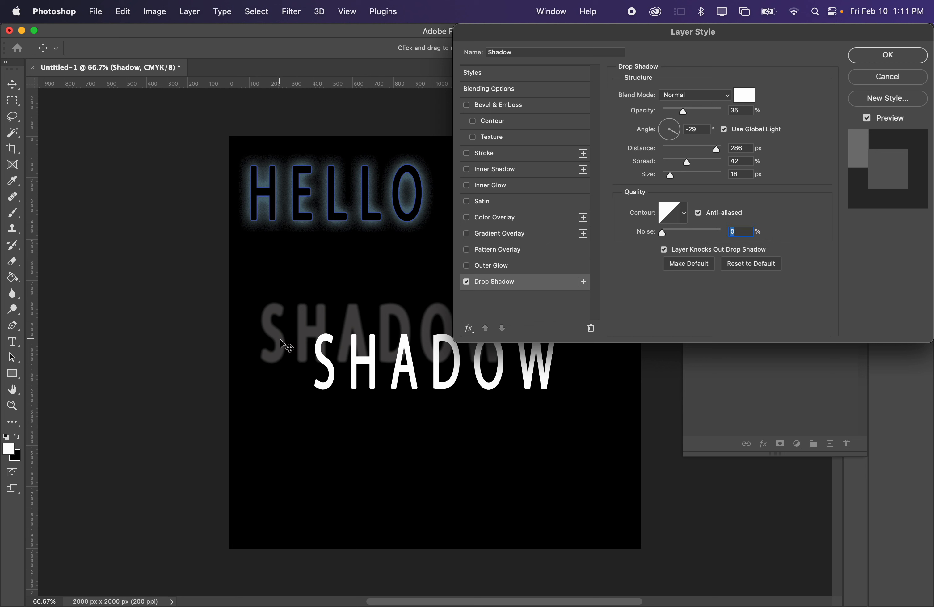
# - Turn on anti-aliasing for the drop shadow, set its color to green (00ffb1) and apply the layer style
pyautogui.click(699, 213)
pyautogui.click(754, 98)
pyautogui.moveTo(694, 175); pyautogui.dragTo(754, 127)
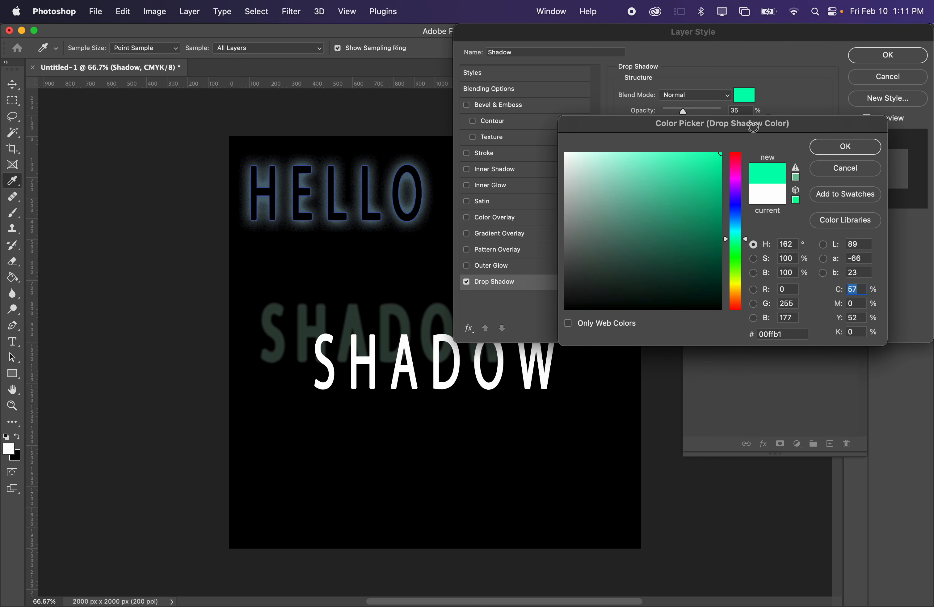
pyautogui.click(822, 152)
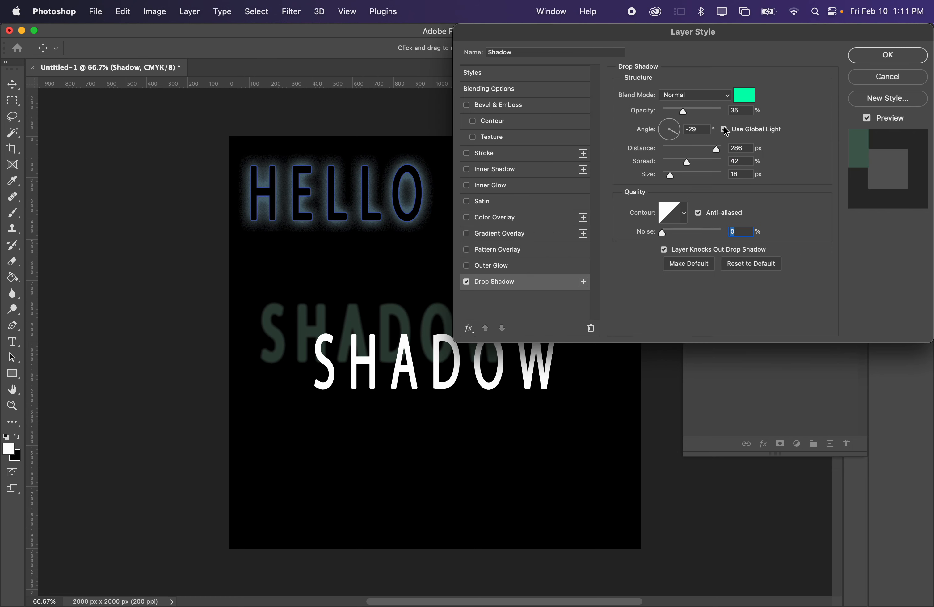
pyautogui.click(888, 56)
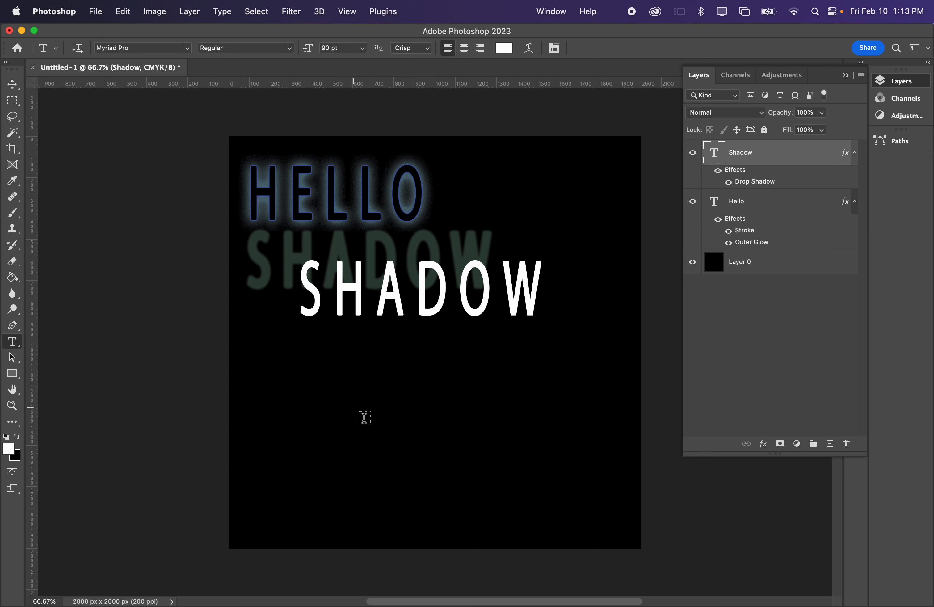
# - Add a new text TEXT EFFECTS below SHADOW and move it left so it spans the canvas width
pyautogui.click(385, 429)
pyautogui.write('TEXT EFF')
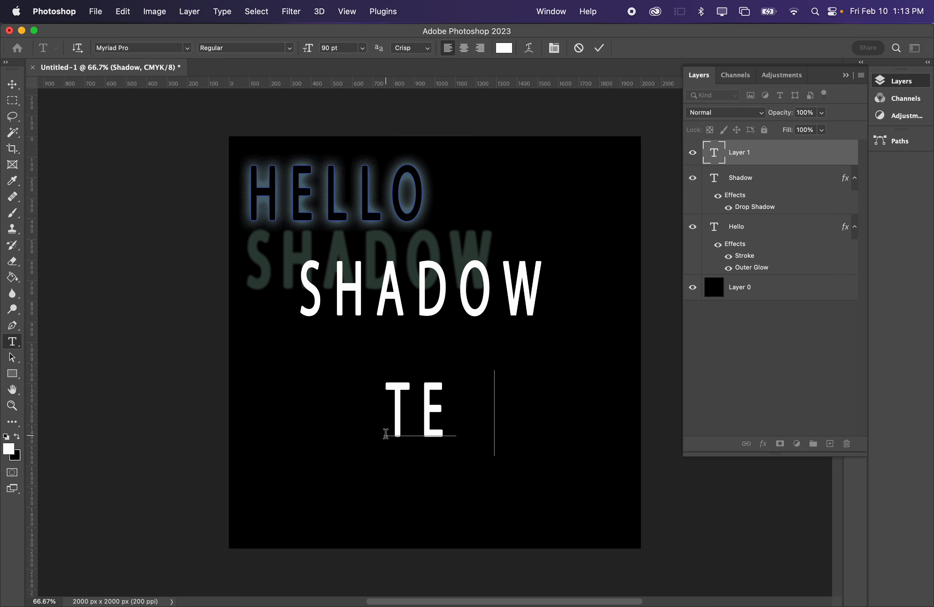
pyautogui.click(9, 85)
pyautogui.moveTo(518, 416); pyautogui.dragTo(365, 413)
pyautogui.press('super+t')
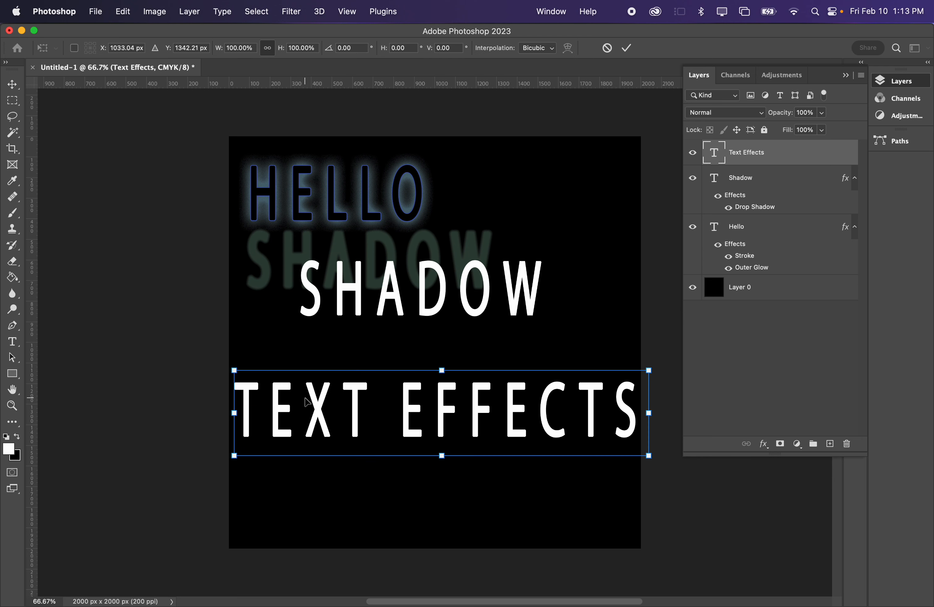
pyautogui.press('Return')
# - Set the TEXT EFFECTS font size to 60 pt and shift the text slightly up and to the right
pyautogui.press('t')
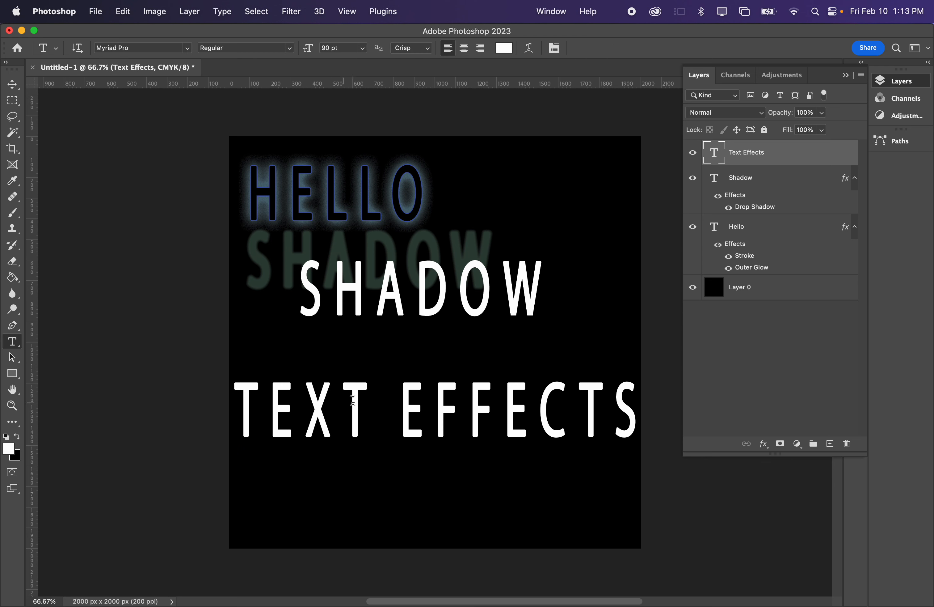
pyautogui.tripleClick(327, 400)
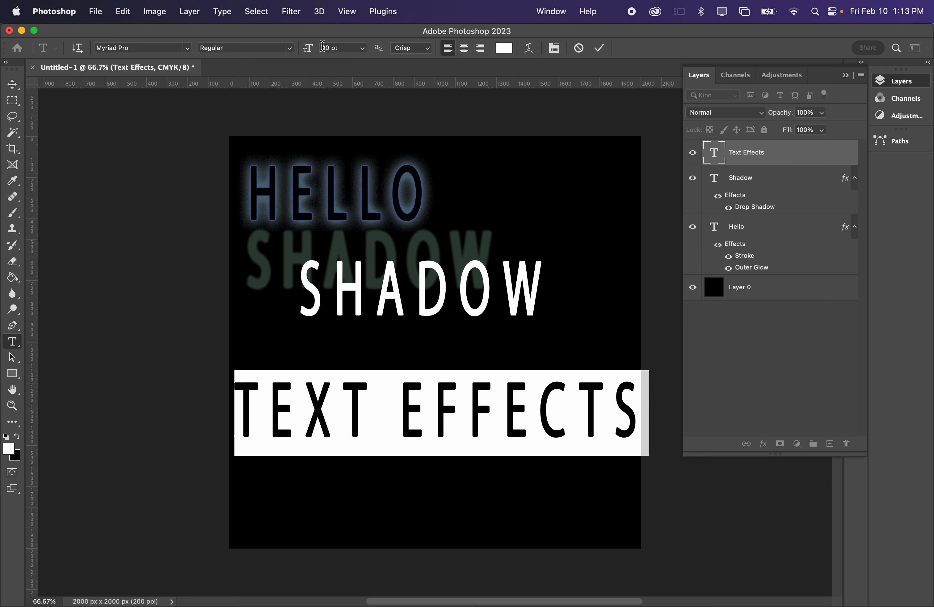
pyautogui.click(363, 47)
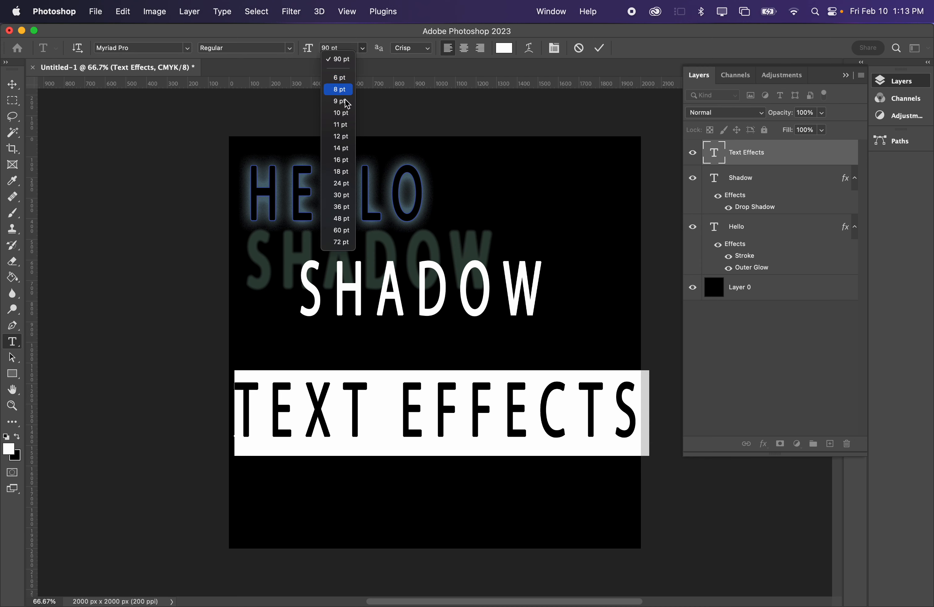
pyautogui.click(342, 230)
pyautogui.click(12, 100)
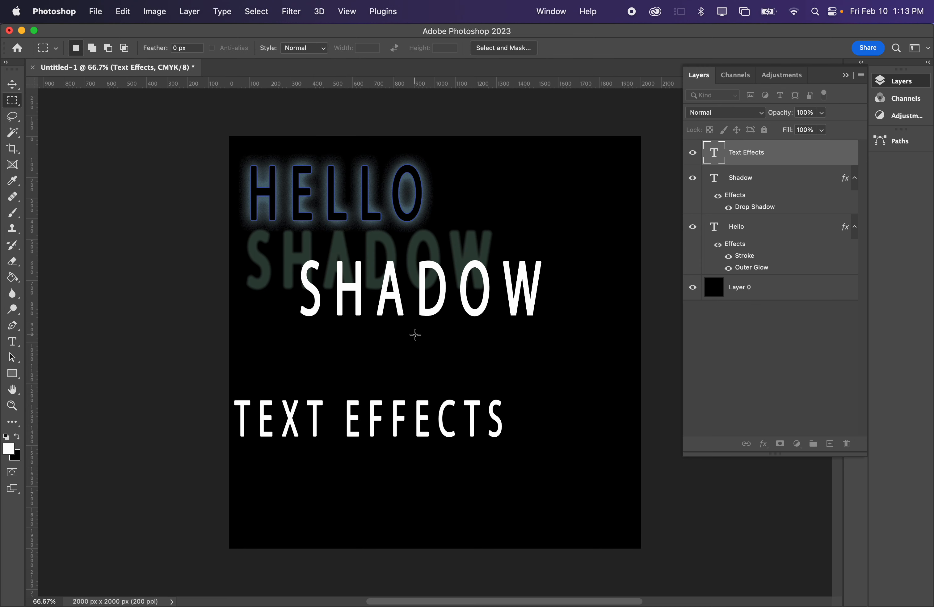
pyautogui.press('v')
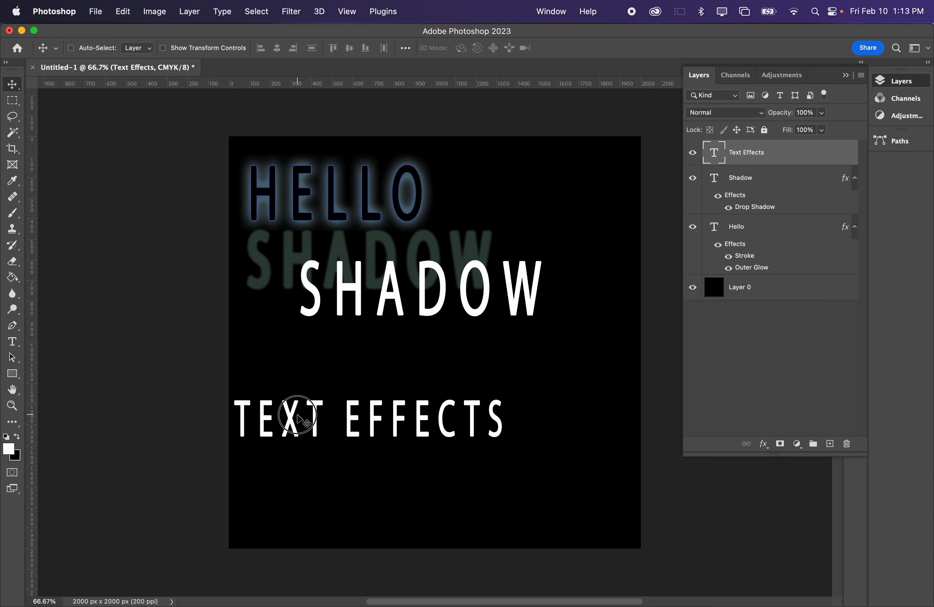
pyautogui.moveTo(291, 415); pyautogui.dragTo(304, 403)
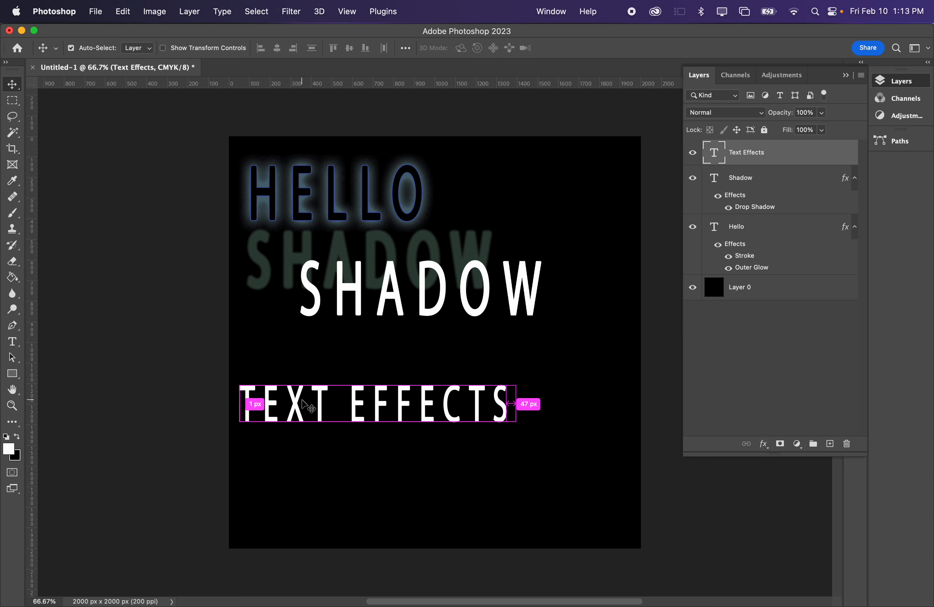
# - Scale the TEXT EFFECTS text to 112.85% with Free Transform and center it horizontally on the canvas
pyautogui.press('super+t')
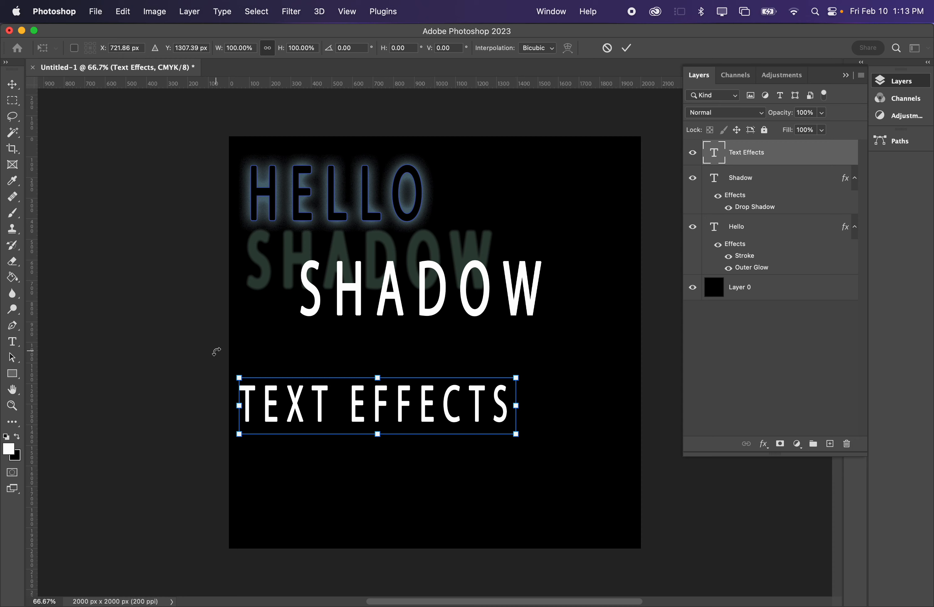
pyautogui.click(120, 11)
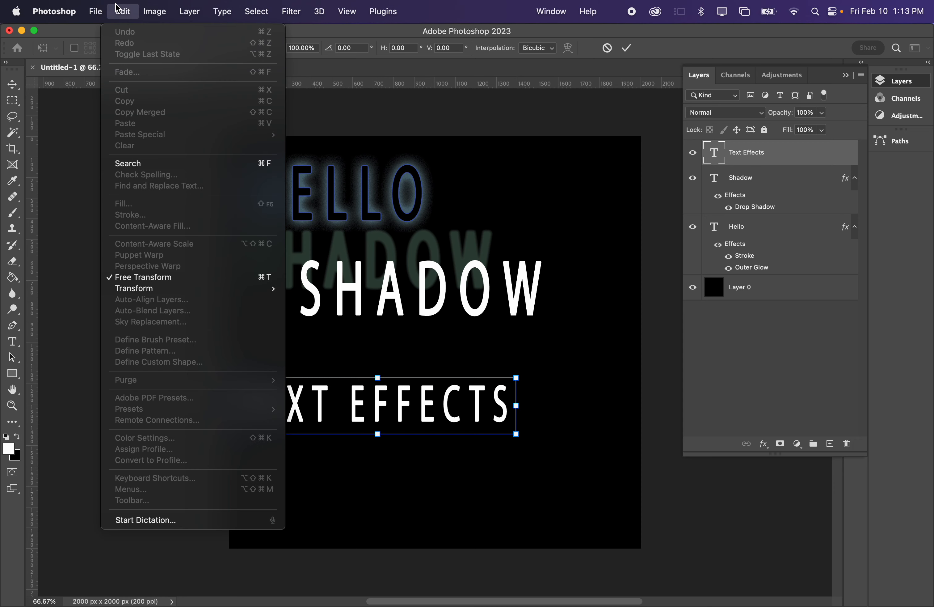
pyautogui.click(161, 278)
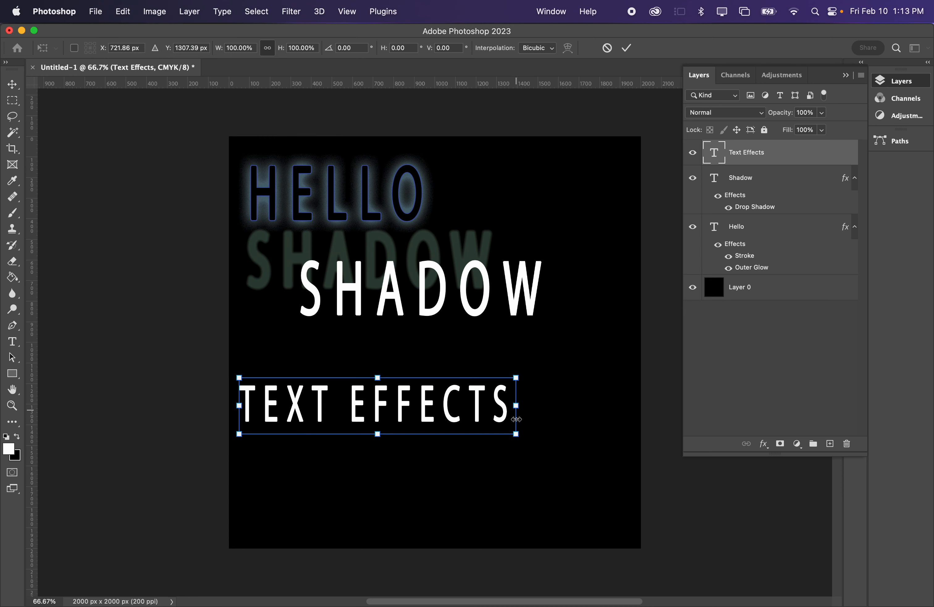
pyautogui.moveTo(516, 434); pyautogui.dragTo(552, 440)
pyautogui.moveTo(388, 399); pyautogui.dragTo(430, 395)
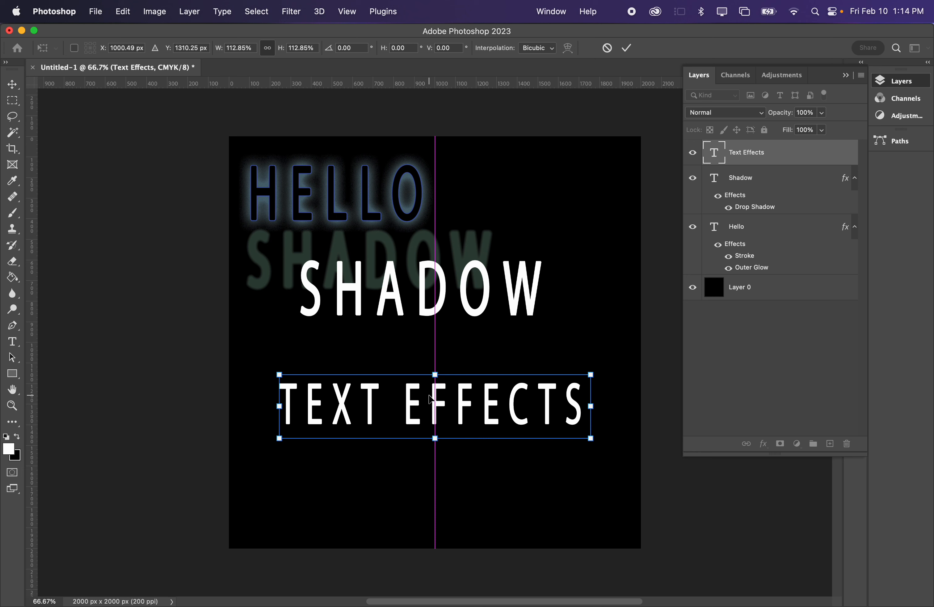
pyautogui.click(11, 85)
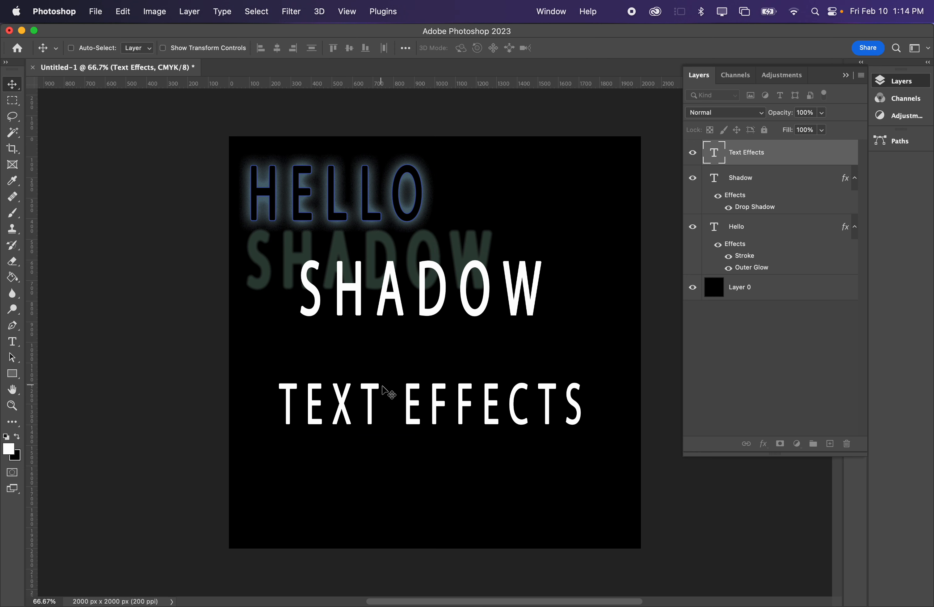
pyautogui.press('t')
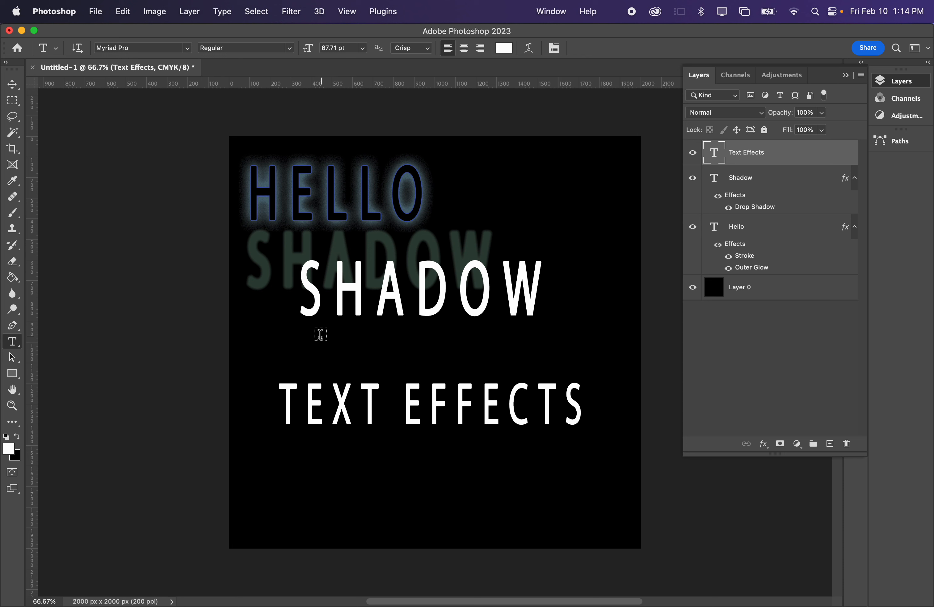
# - Apply an Arc text warp to the whole TEXT EFFECTS text, accepting removal of its faux bold style
pyautogui.click(357, 401)
pyautogui.press('super+a')
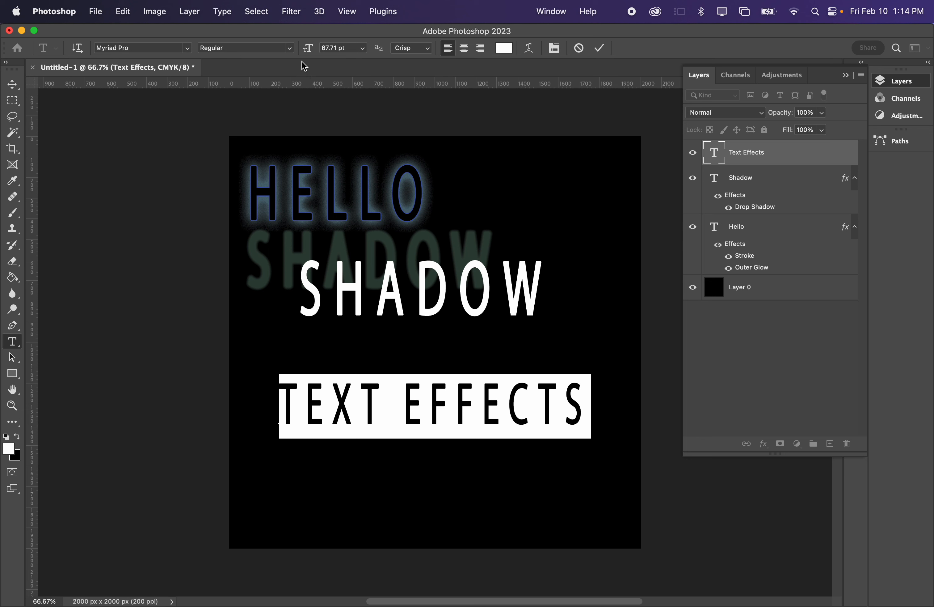
pyautogui.click(529, 47)
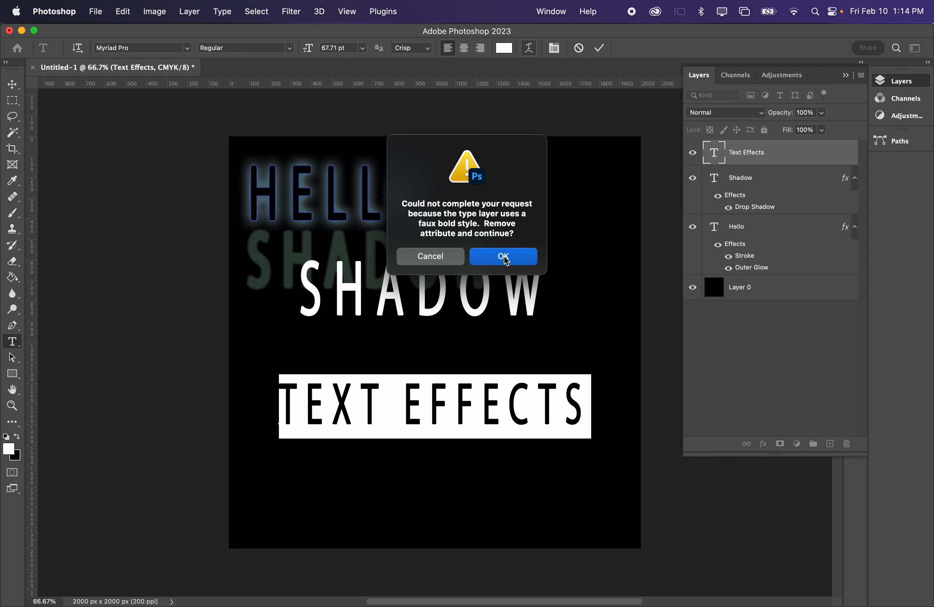
pyautogui.click(505, 258)
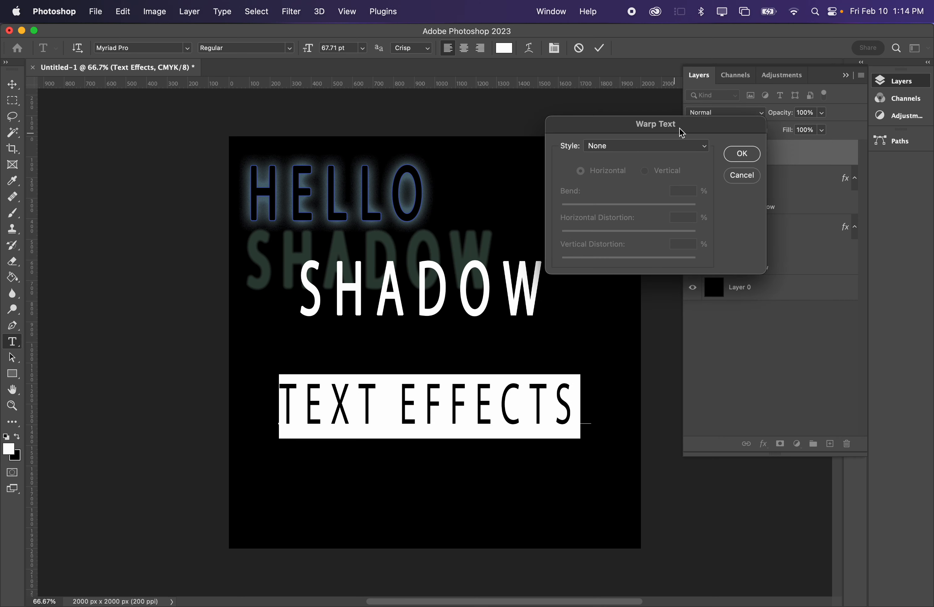
pyautogui.moveTo(682, 133); pyautogui.dragTo(576, 92)
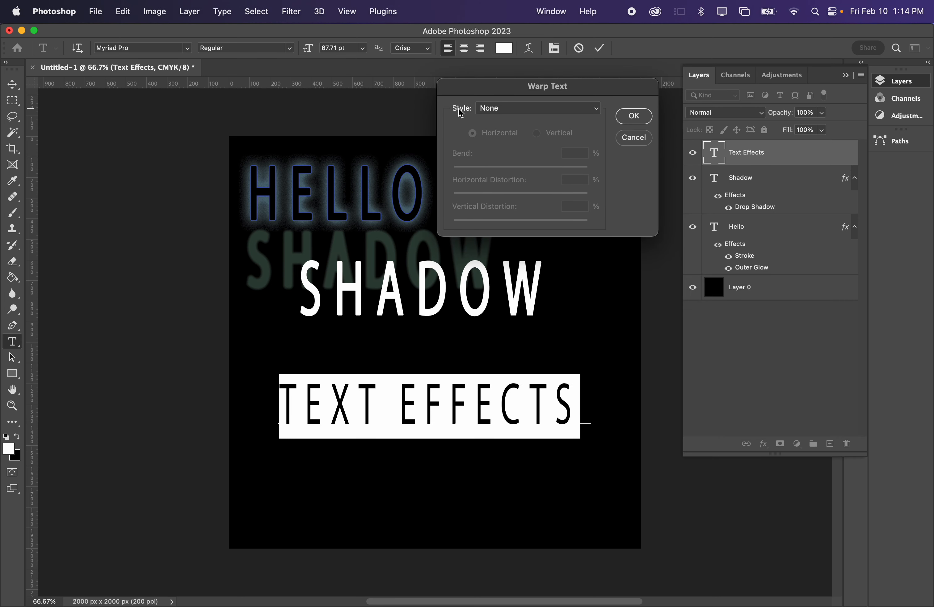
pyautogui.click(505, 109)
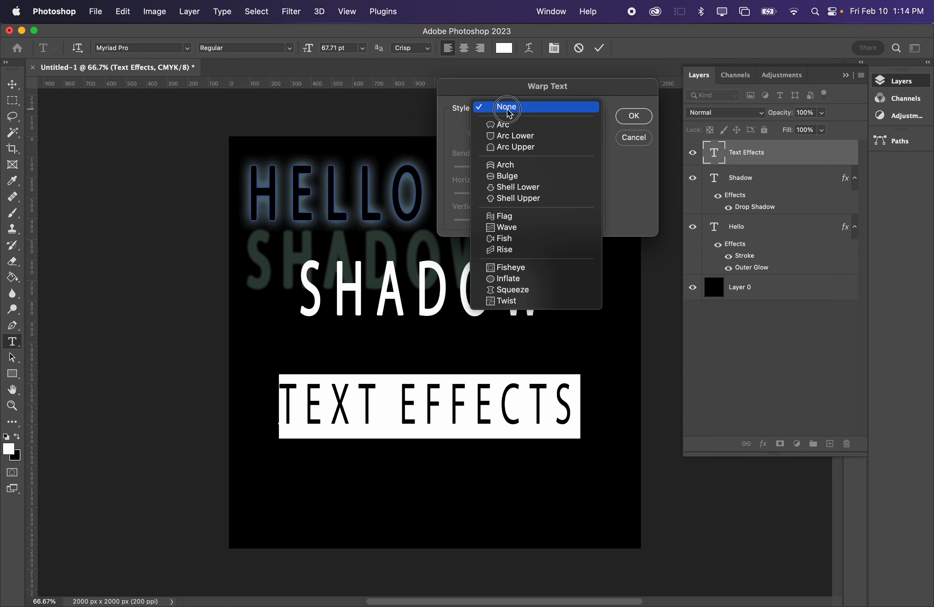
pyautogui.click(512, 126)
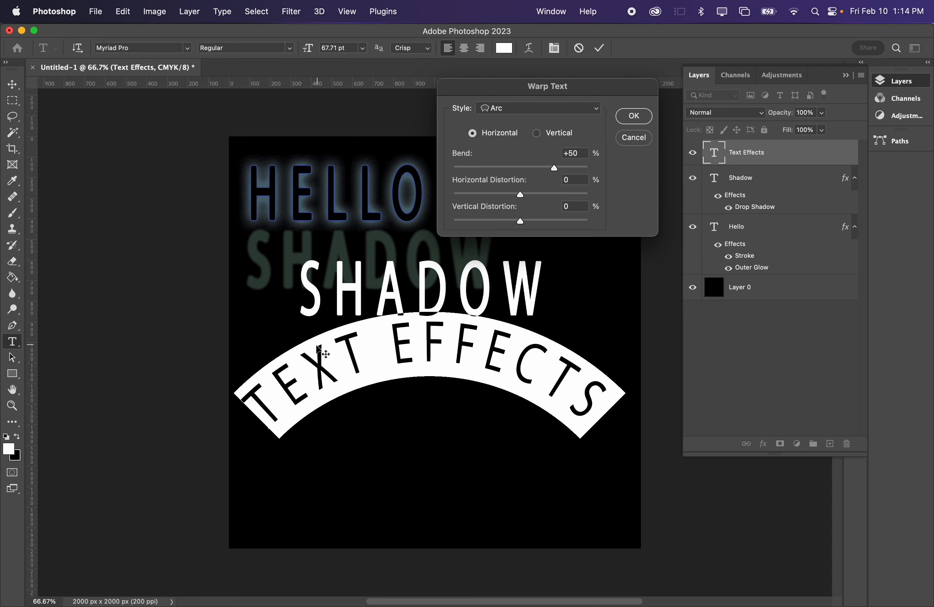
# - Try the Arc Lower, Arc Upper, Shell Upper and Rise warp styles on the TEXT EFFECTS text
pyautogui.click(511, 109)
pyautogui.click(511, 120)
pyautogui.click(512, 110)
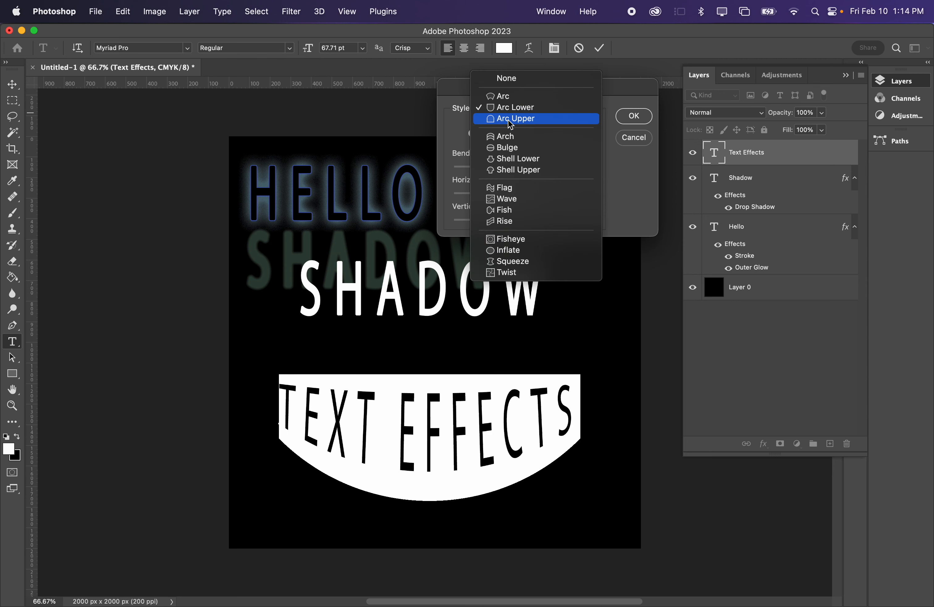
pyautogui.click(513, 120)
pyautogui.click(528, 109)
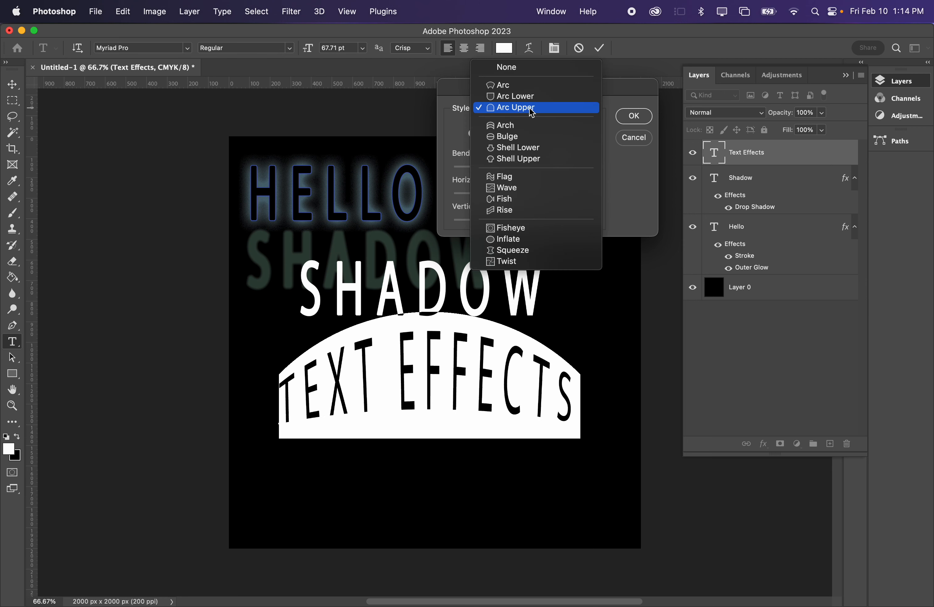
pyautogui.click(529, 160)
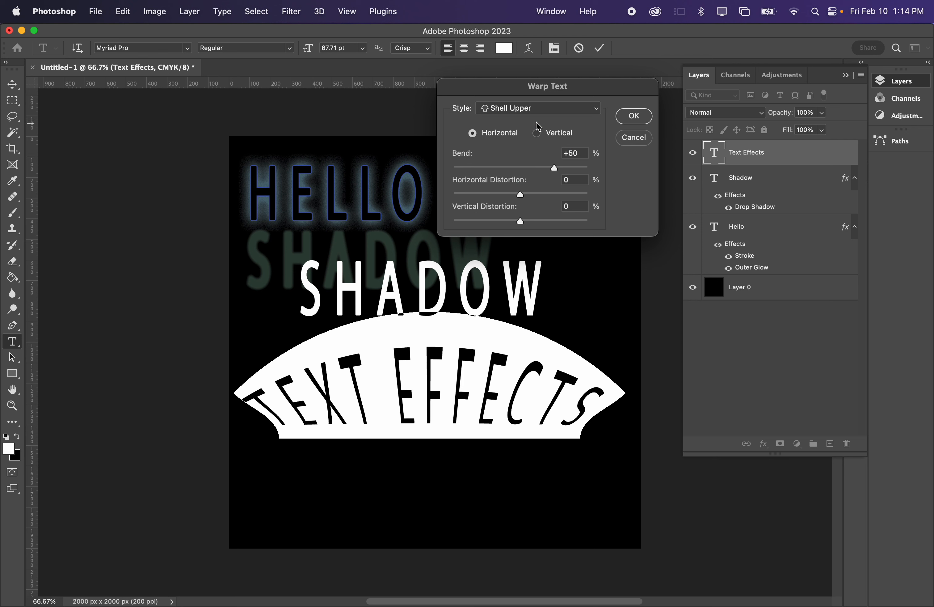
pyautogui.click(516, 109)
pyautogui.click(516, 157)
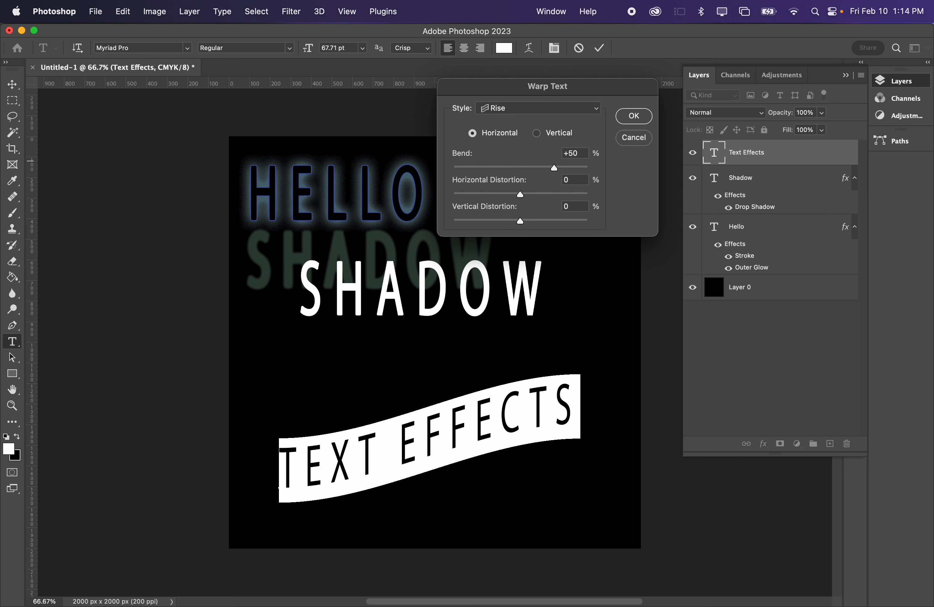
# - Switch the text warp to Wave with bend +66%, horizontal distortion +23% and vertical distortion +1%
pyautogui.click(519, 111)
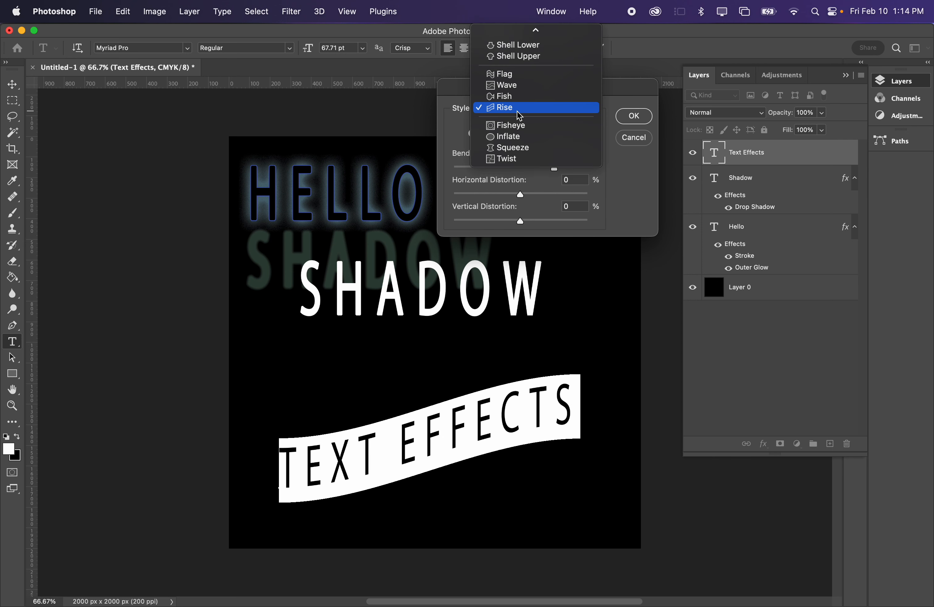
pyautogui.click(529, 88)
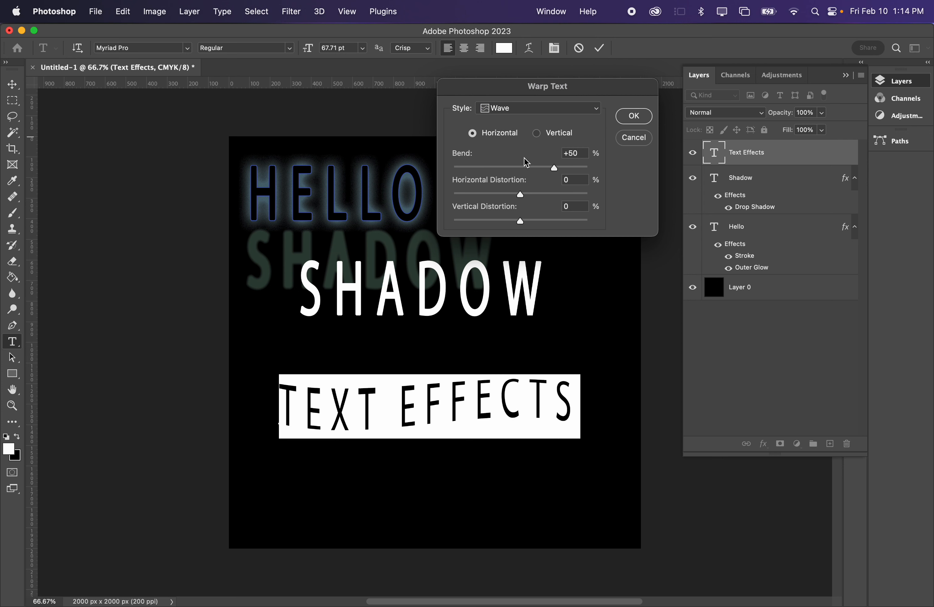
pyautogui.moveTo(555, 169); pyautogui.dragTo(522, 220)
pyautogui.click(522, 194)
pyautogui.click(547, 218)
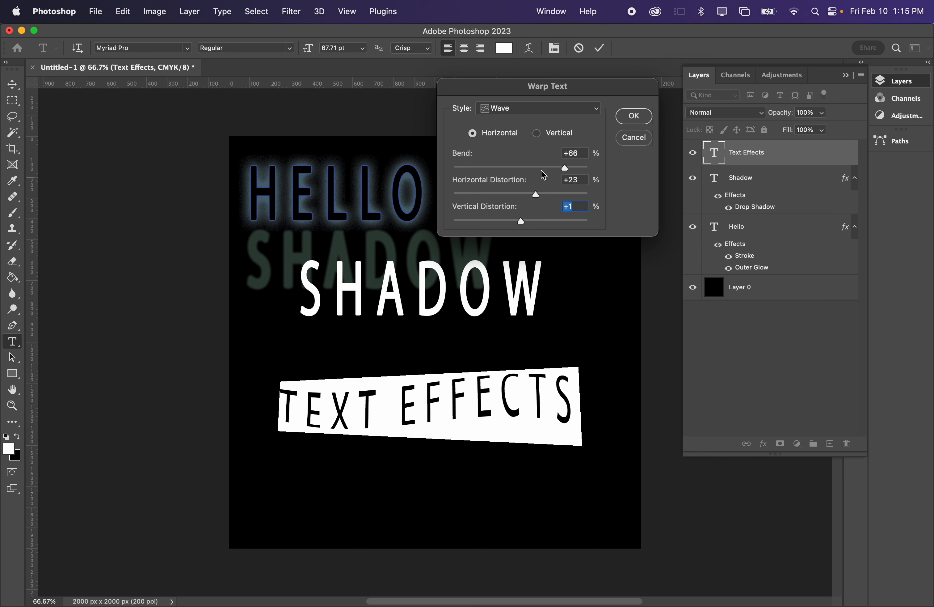
# - Change the warp style to Bulge with bend +16% and horizontal distortion -44%, and apply the warp
pyautogui.click(519, 110)
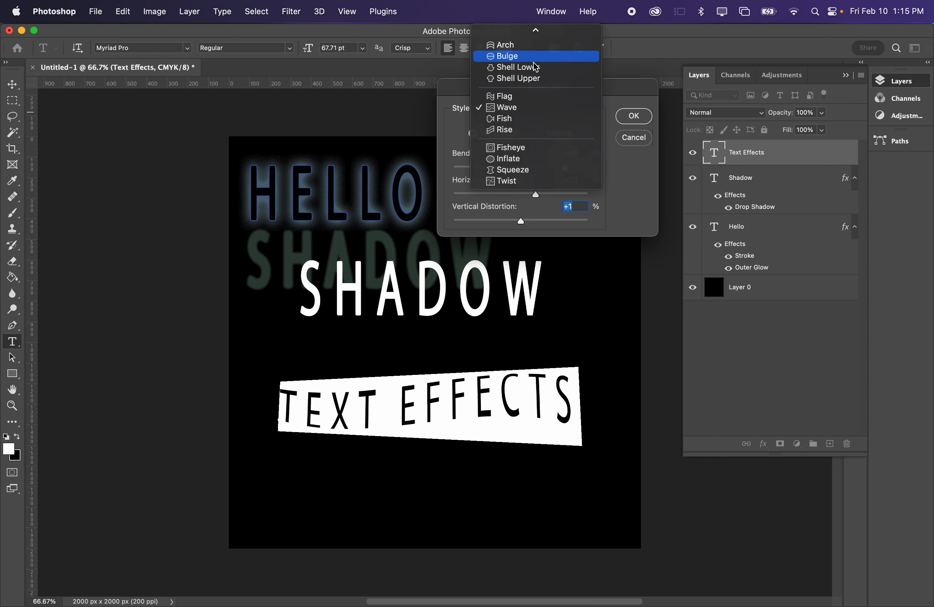
pyautogui.click(526, 55)
pyautogui.moveTo(543, 170); pyautogui.dragTo(490, 199)
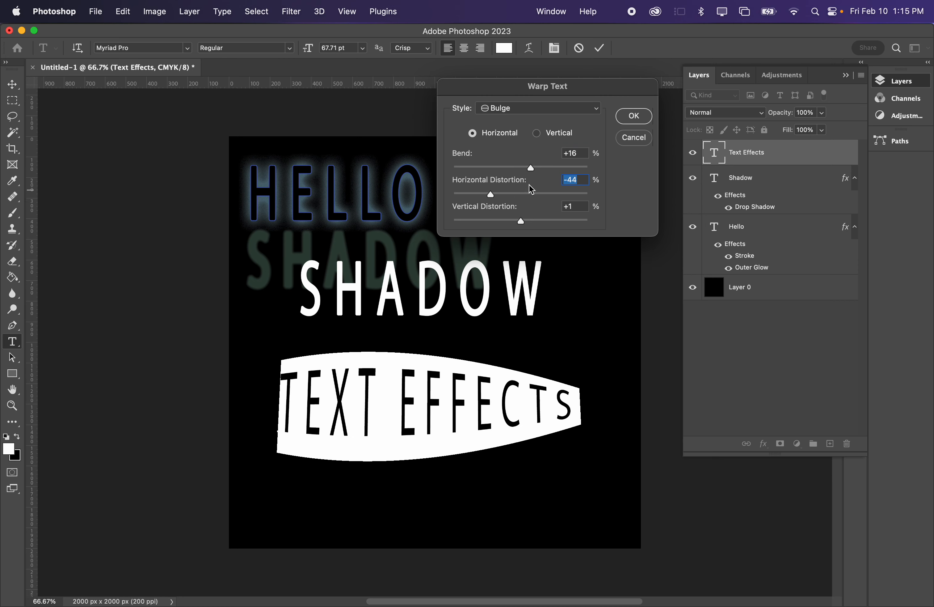
pyautogui.click(567, 135)
pyautogui.click(519, 133)
pyautogui.click(632, 117)
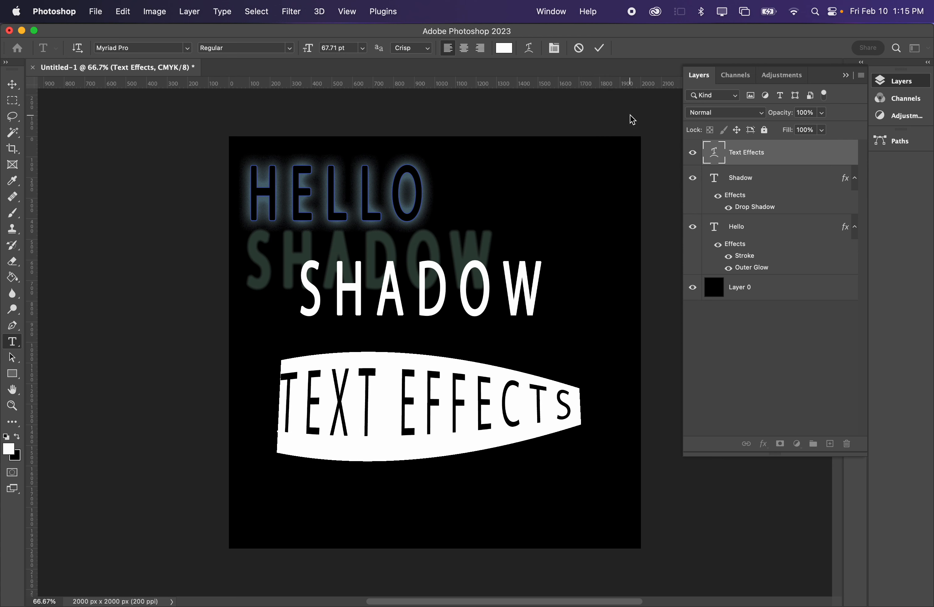
# - Replace the warped TEXT EFFECTS wording with "Hello, How are you"
pyautogui.write('v')
pyautogui.press('super+z')
pyautogui.doubleClick(342, 398)
pyautogui.press('super+a')
pyautogui.write('HELL')
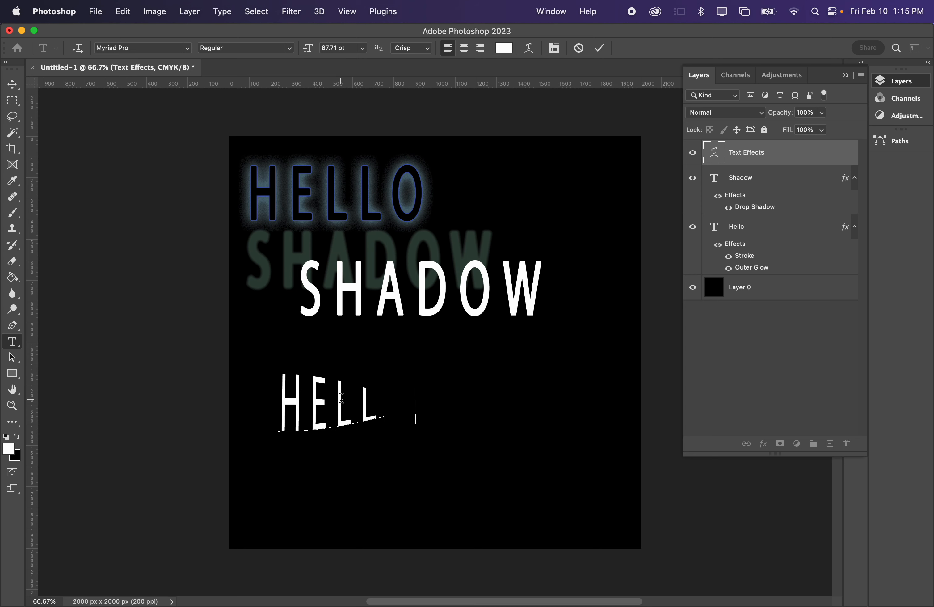
pyautogui.write('O, HOW ARE')
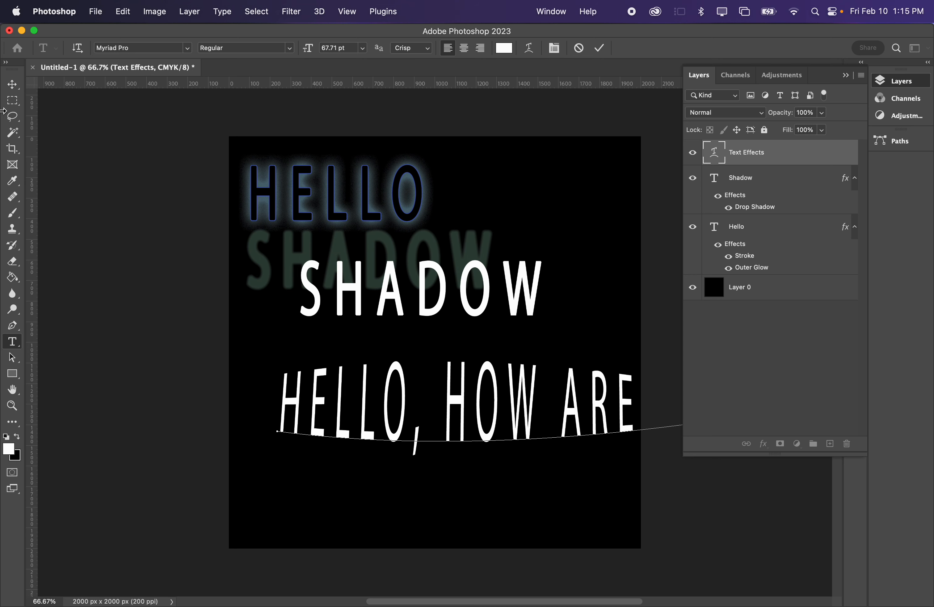
pyautogui.click(12, 84)
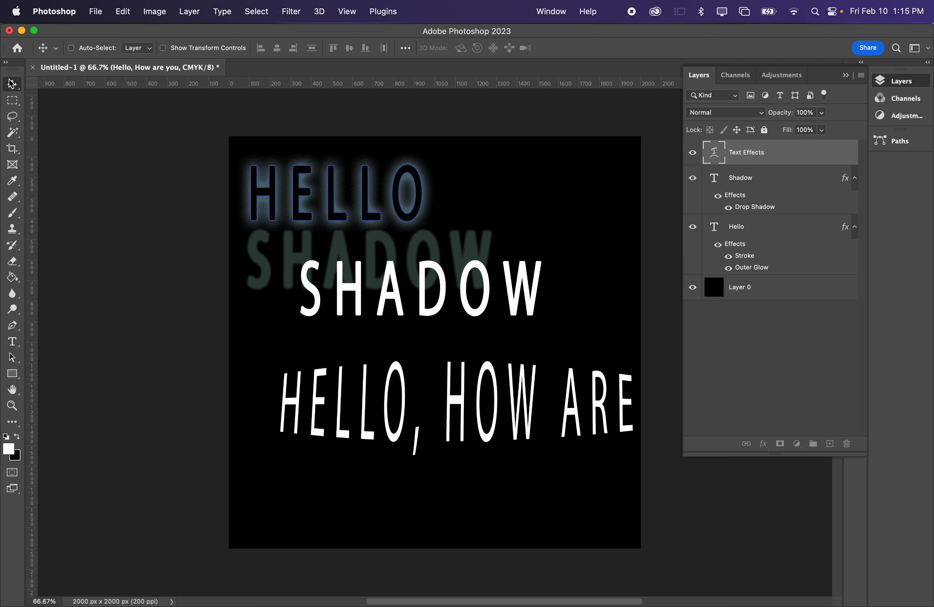
# - Scale down the warped HELLO, HOW ARE YOU text to fit the canvas and place it just below SHADOW
pyautogui.moveTo(505, 417); pyautogui.dragTo(461, 417)
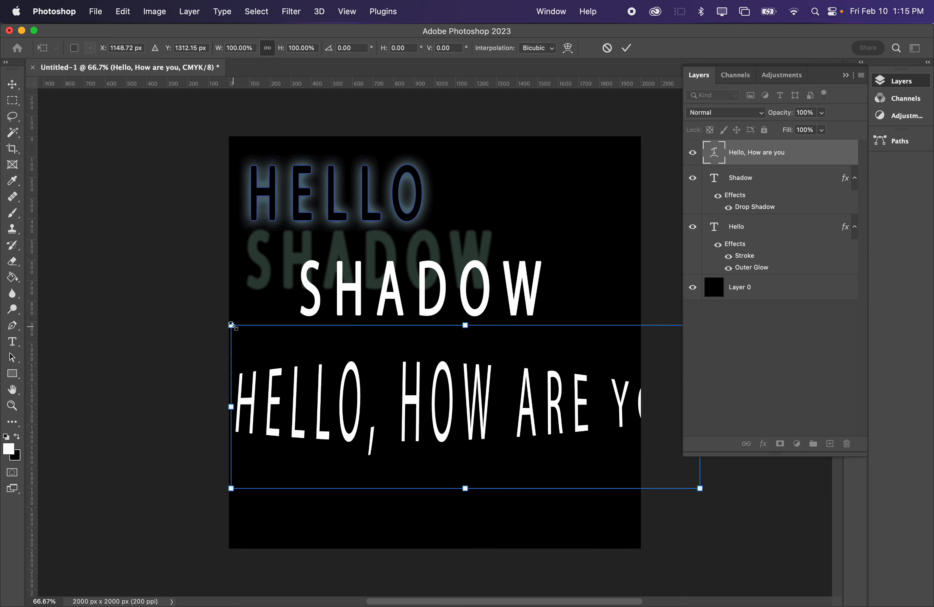
pyautogui.moveTo(231, 324); pyautogui.dragTo(401, 381)
pyautogui.moveTo(496, 455); pyautogui.dragTo(359, 399)
pyautogui.press('Return')
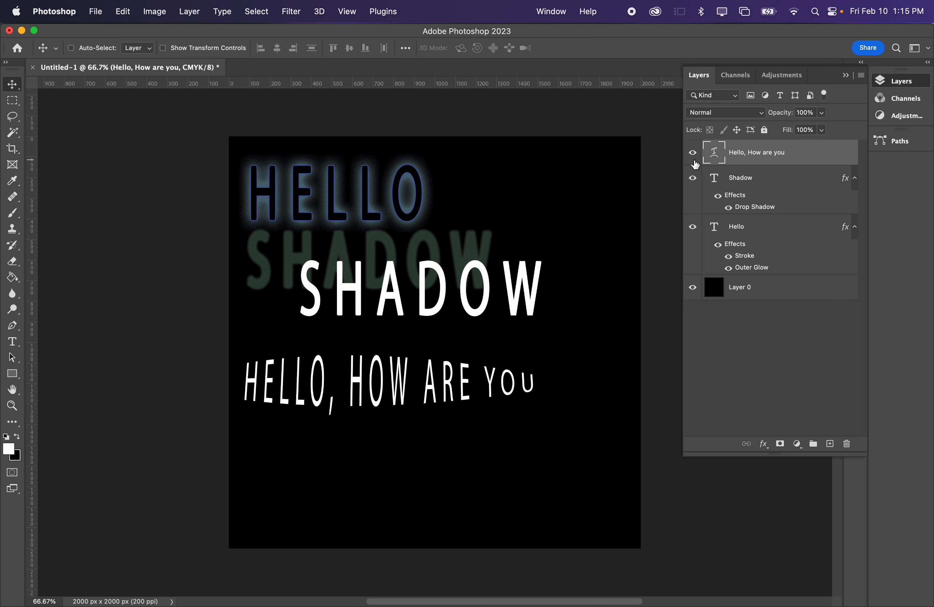
# - Hide the three existing text layers, add a new placeholder text LOREM IPSUM and move it near the canvas center
pyautogui.moveTo(695, 159); pyautogui.dragTo(694, 237)
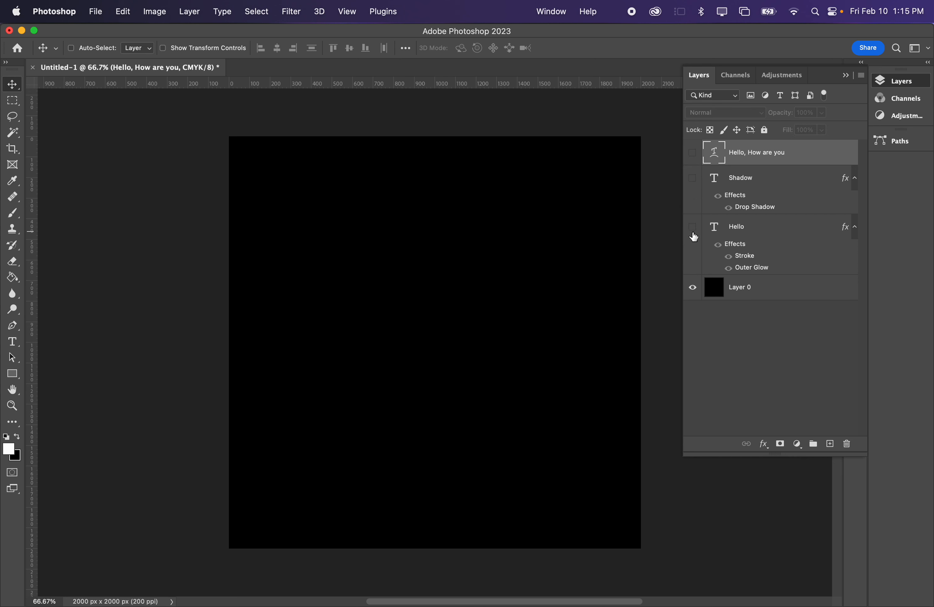
pyautogui.press('t')
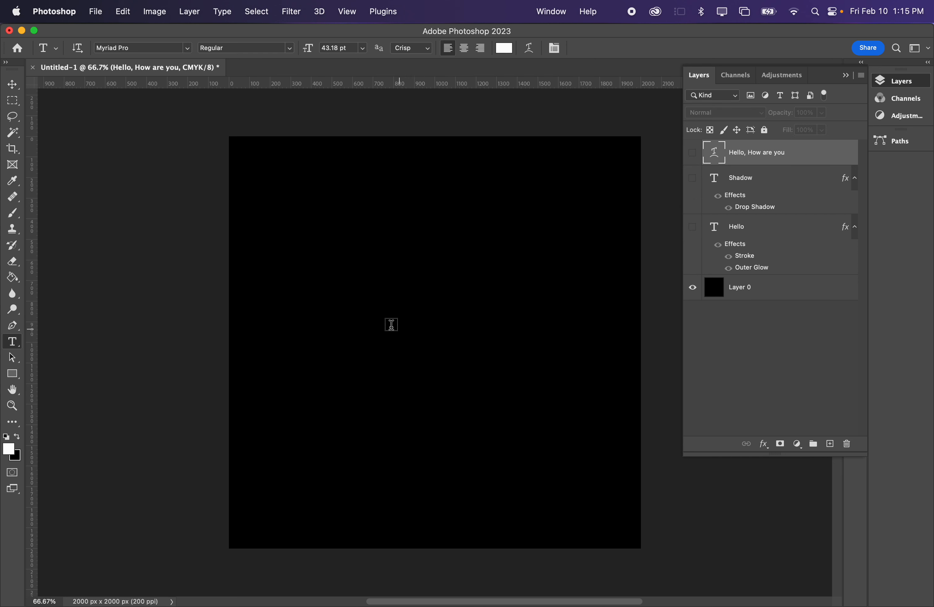
pyautogui.click(384, 323)
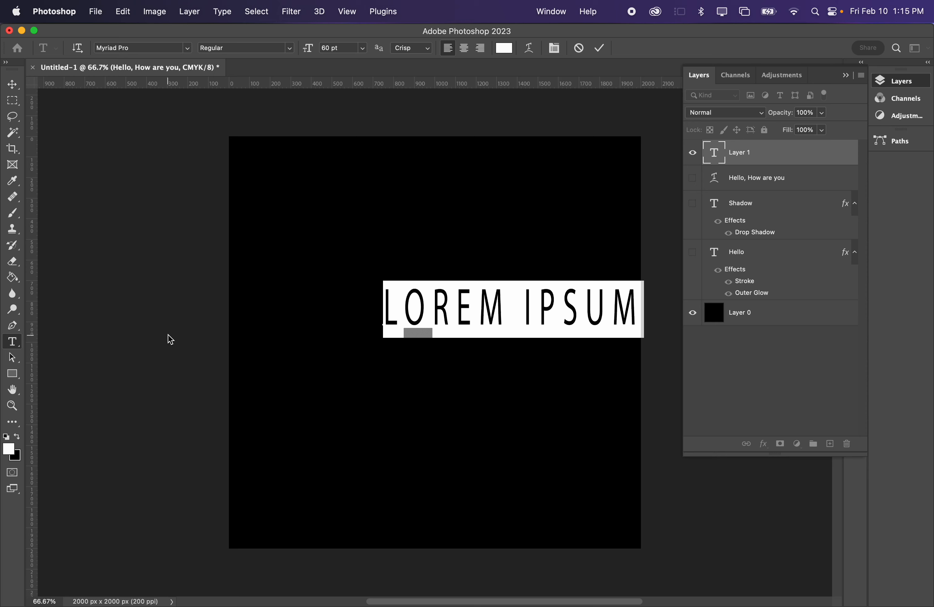
pyautogui.click(12, 100)
pyautogui.click(13, 84)
pyautogui.moveTo(469, 298); pyautogui.dragTo(396, 298)
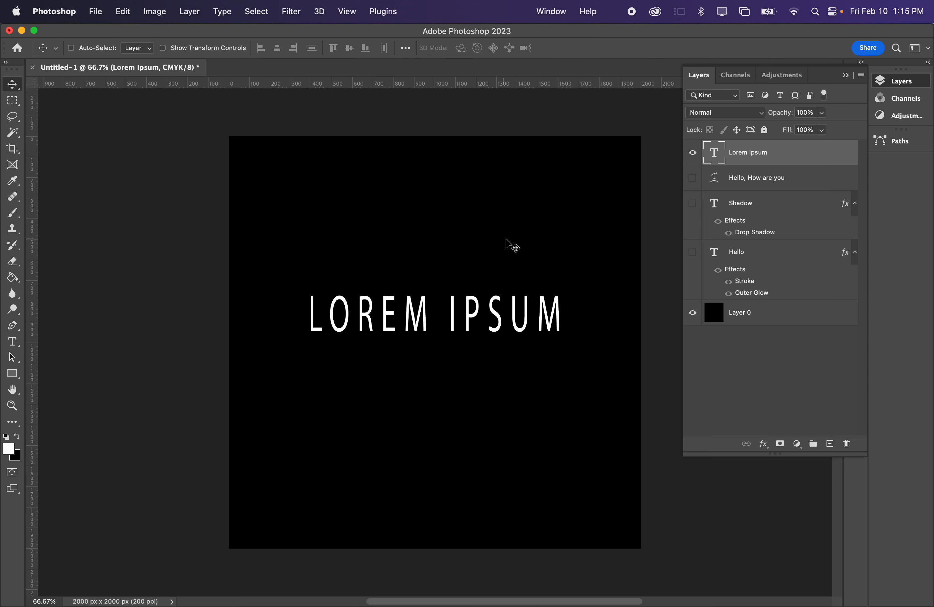
# - Show the Character settings and place them beside the canvas
pyautogui.click(559, 4)
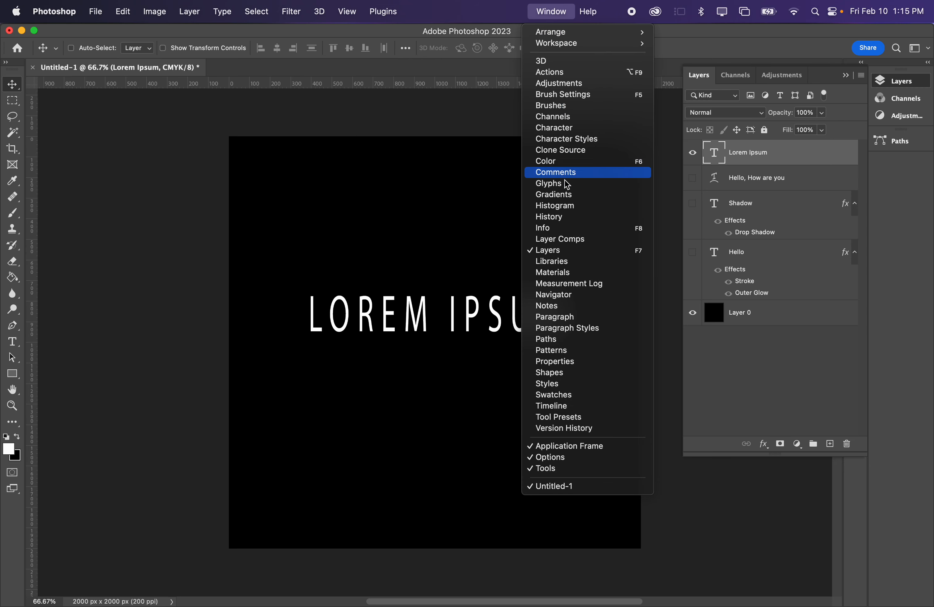
pyautogui.click(594, 128)
pyautogui.moveTo(776, 322); pyautogui.dragTo(153, 176)
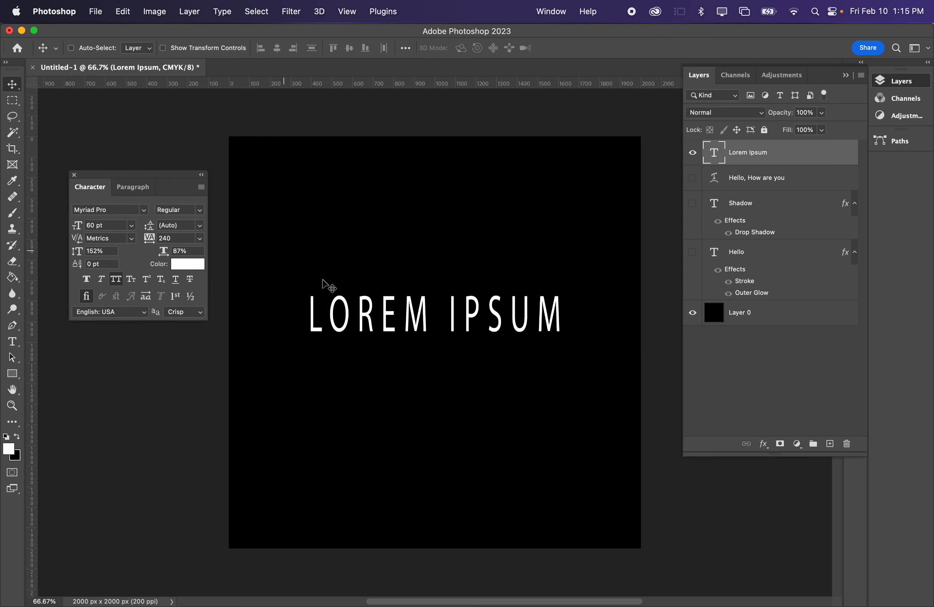
# - Turn off All Caps for the whole LOREM IPSUM text
pyautogui.press('t')
pyautogui.click(390, 309)
pyautogui.press('super+a')
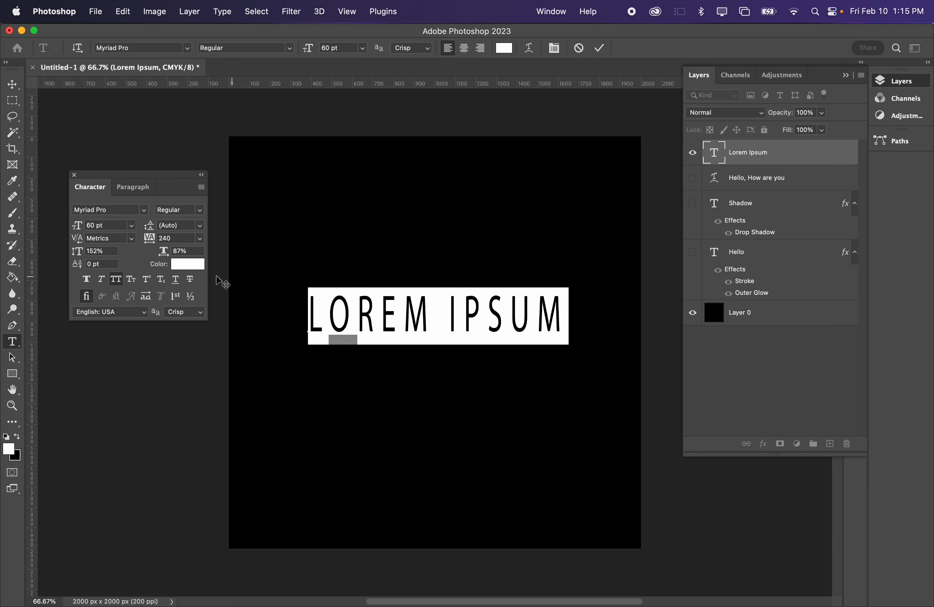
pyautogui.click(117, 280)
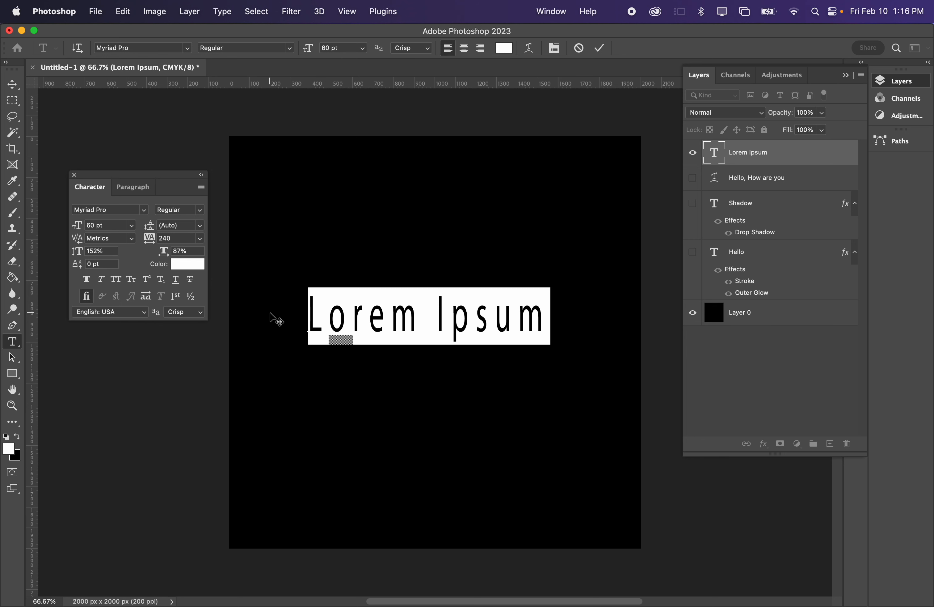
# - Apply Faux Bold and Faux Italic to the Lorem Ipsum text, try All Caps and switch to Small Caps
pyautogui.click(87, 280)
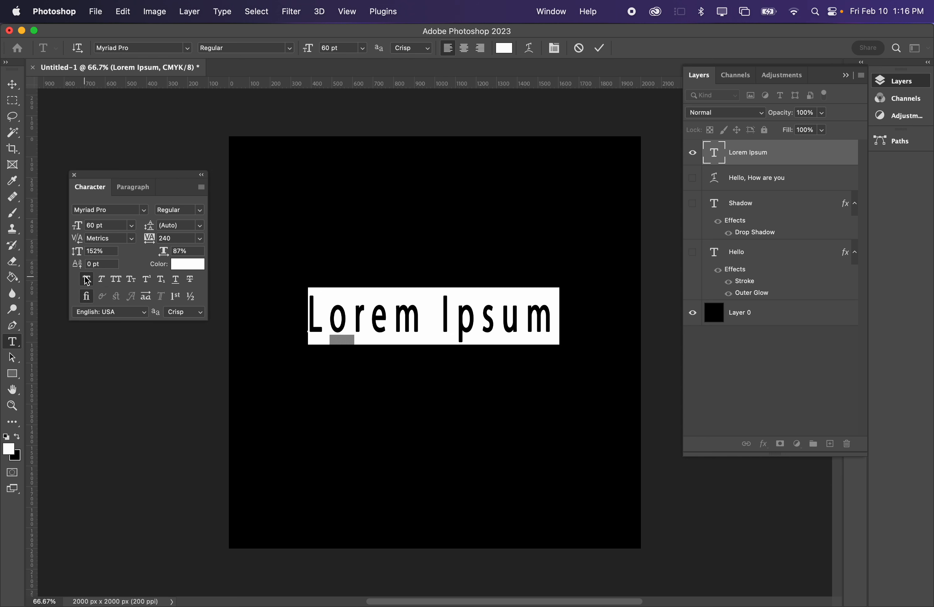
pyautogui.click(87, 280)
pyautogui.click(88, 280)
pyautogui.click(101, 279)
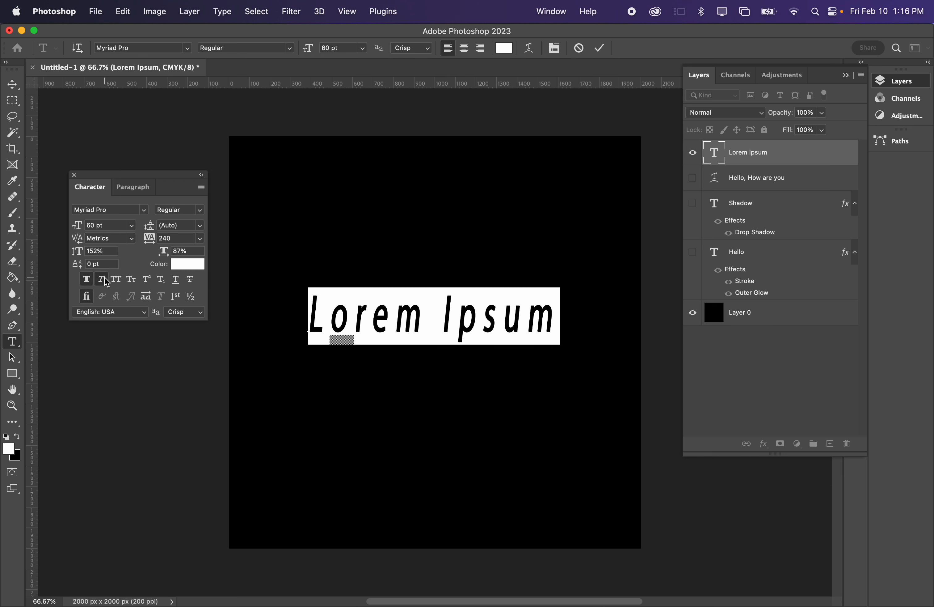
pyautogui.click(116, 280)
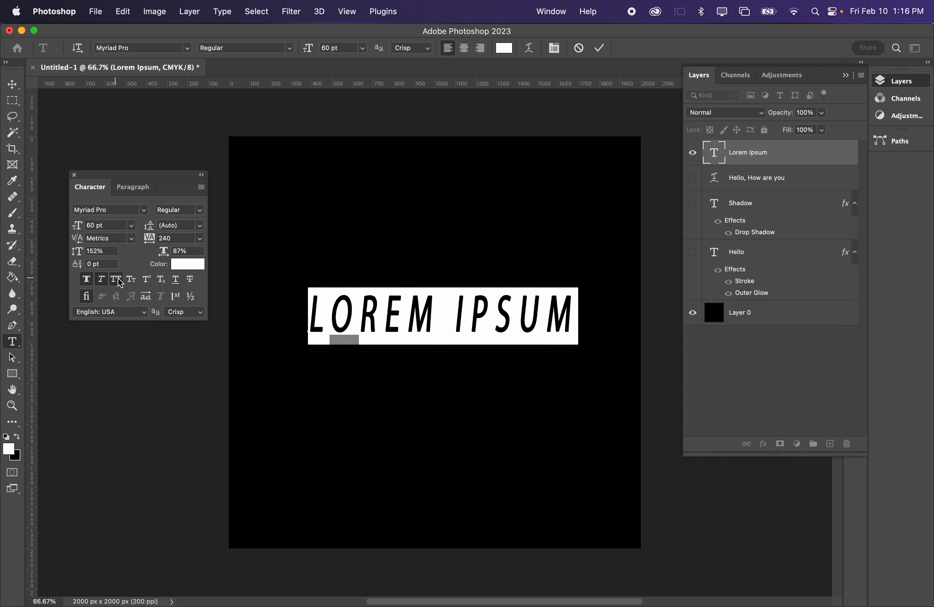
pyautogui.click(135, 280)
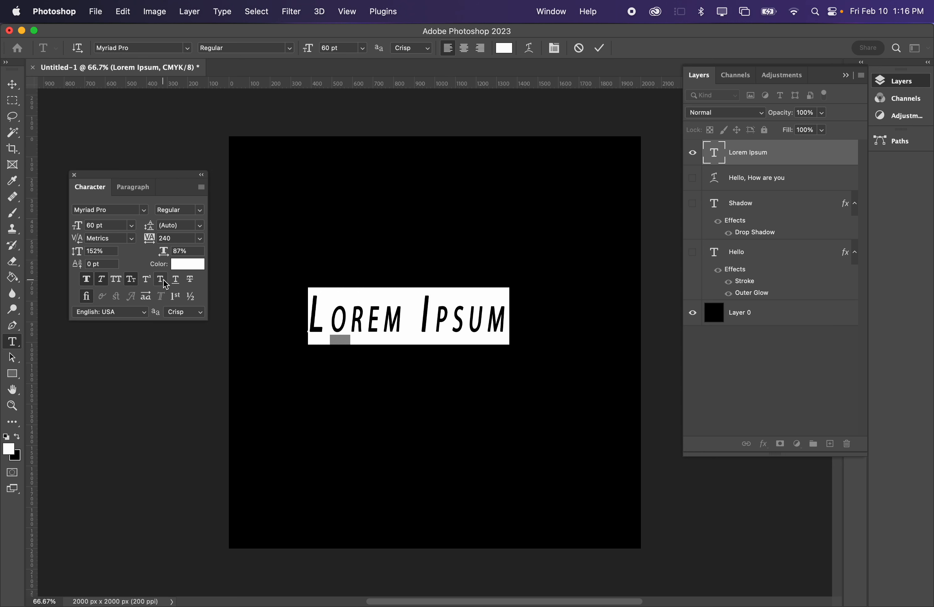
# - Try Underline and Strikethrough on the Lorem Ipsum text, and turn off its Faux Italic and Faux Bold
pyautogui.click(176, 282)
pyautogui.click(177, 283)
pyautogui.click(191, 283)
pyautogui.click(102, 279)
pyautogui.click(90, 280)
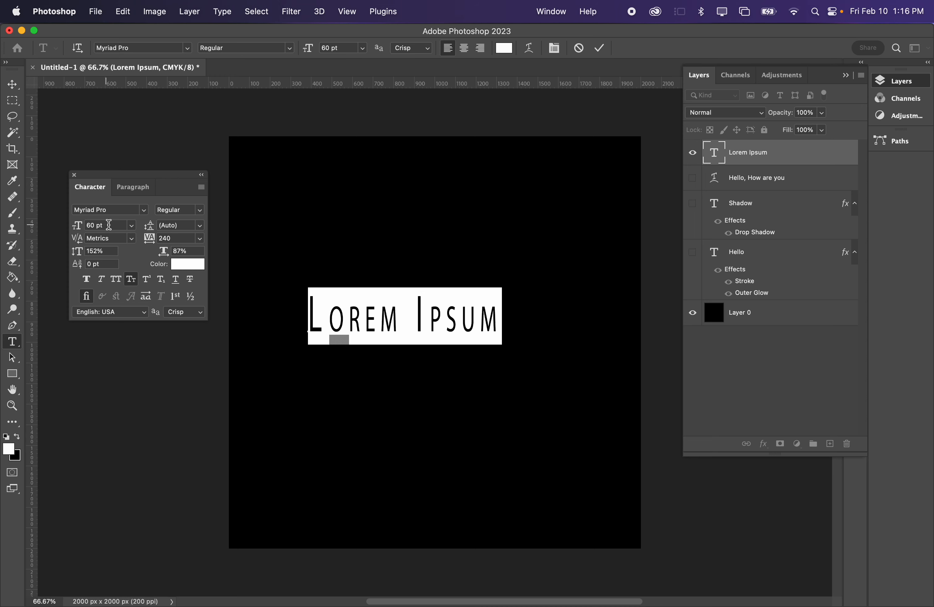
# - Set the Lorem Ipsum text's font to Apple Chancery and add a second line reading "Lorem Ipsum" below it
pyautogui.click(144, 210)
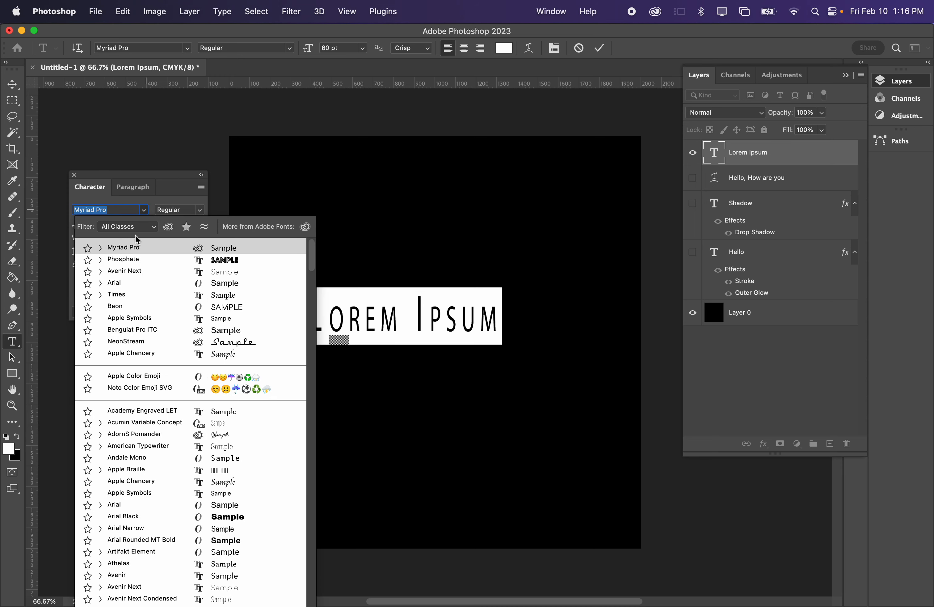
pyautogui.click(125, 354)
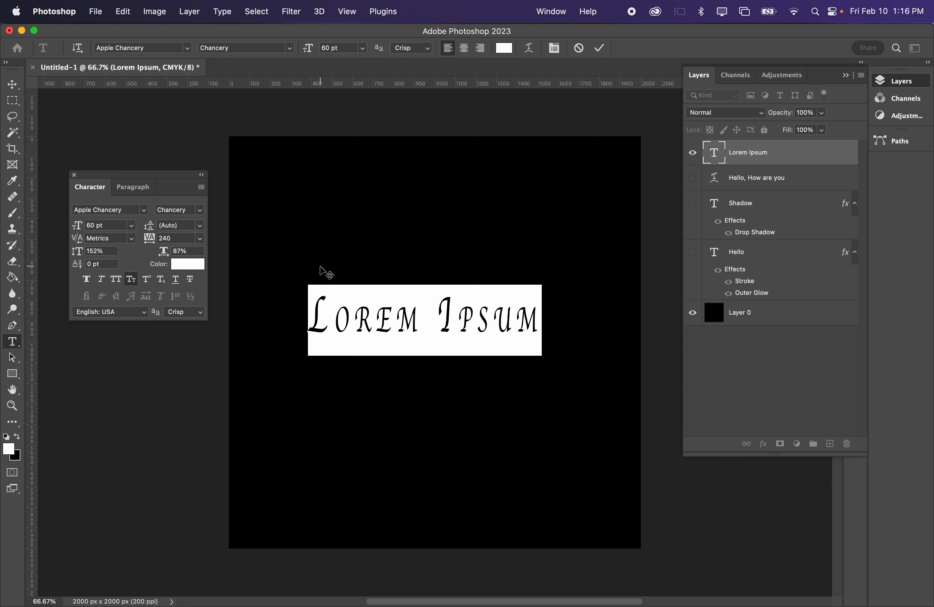
pyautogui.click(535, 313)
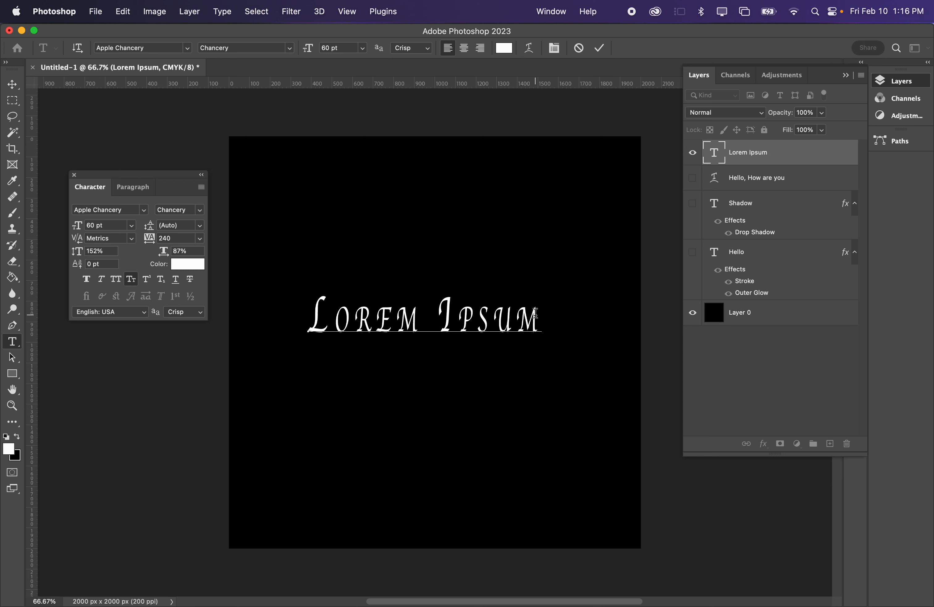
pyautogui.write('Lorem Isp')
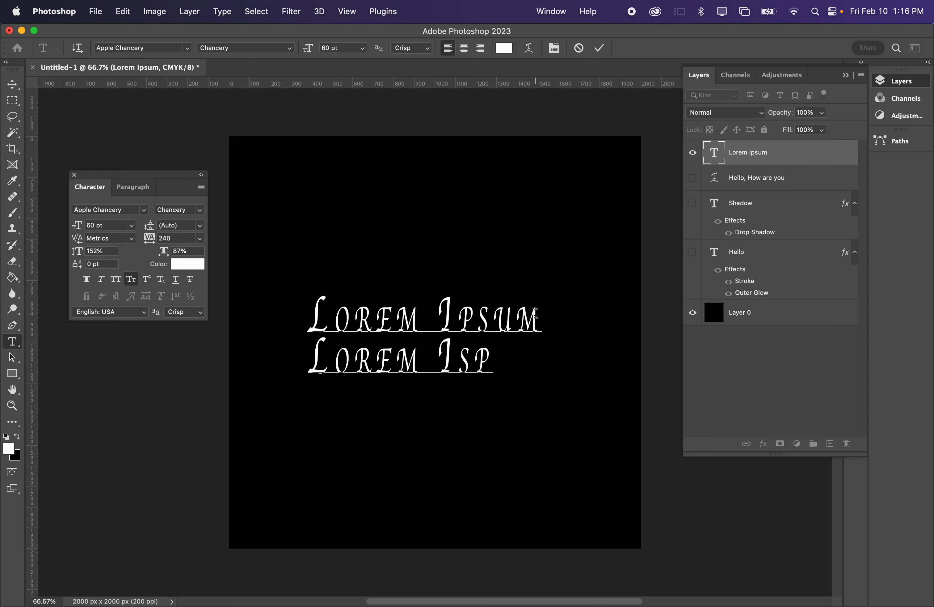
pyautogui.press('BackSpace')
pyautogui.press('BackSpace')
pyautogui.write('psum')
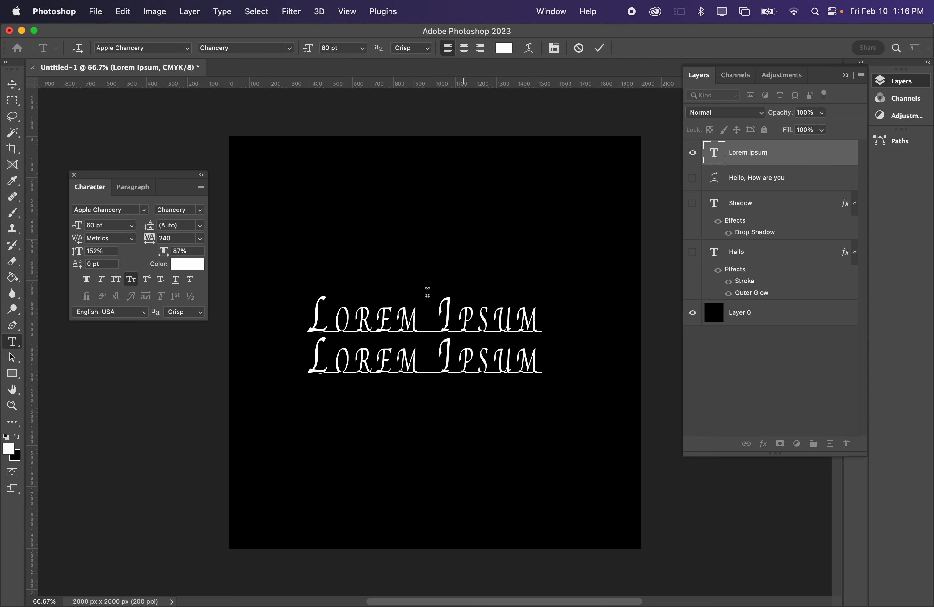
# - Try vertical scales of 135% and 190% for the Lorem Ipsum text
pyautogui.tripleClick(392, 321)
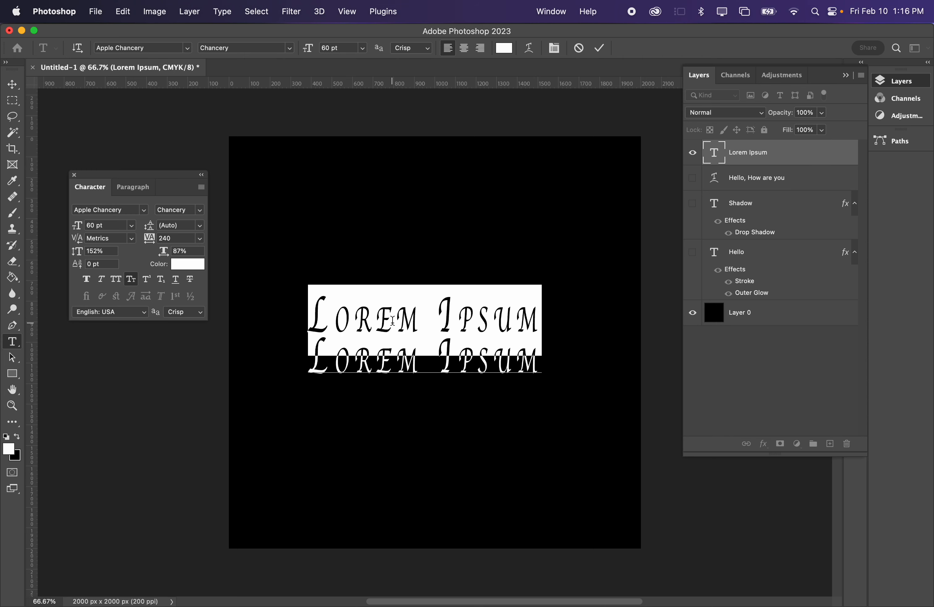
pyautogui.press('super+a')
pyautogui.moveTo(82, 257)
pyautogui.mouseDown()
pyautogui.moveTo(111, 256)
pyautogui.moveTo(65, 253)
pyautogui.mouseUp()
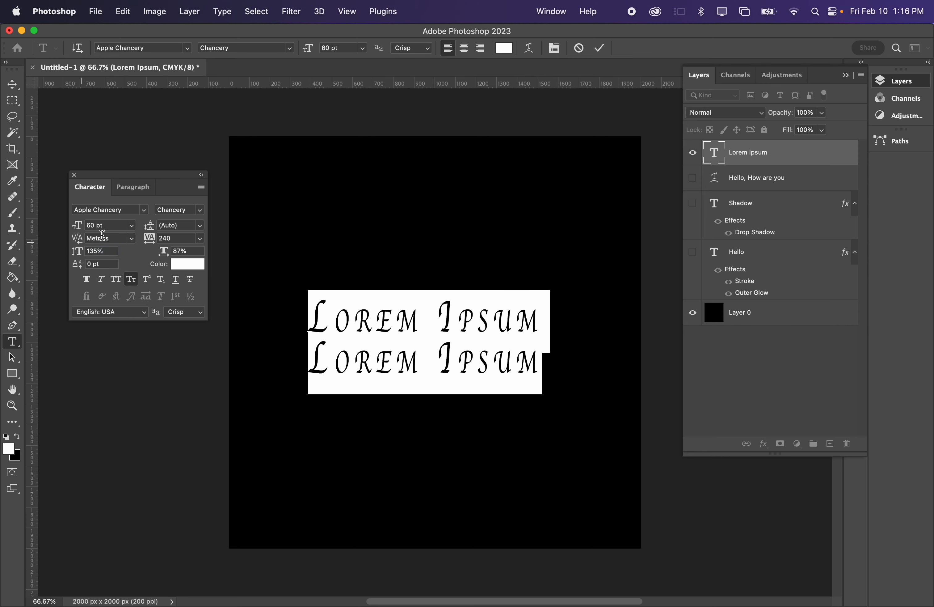
pyautogui.click(355, 315)
pyautogui.click(96, 252)
pyautogui.write('90')
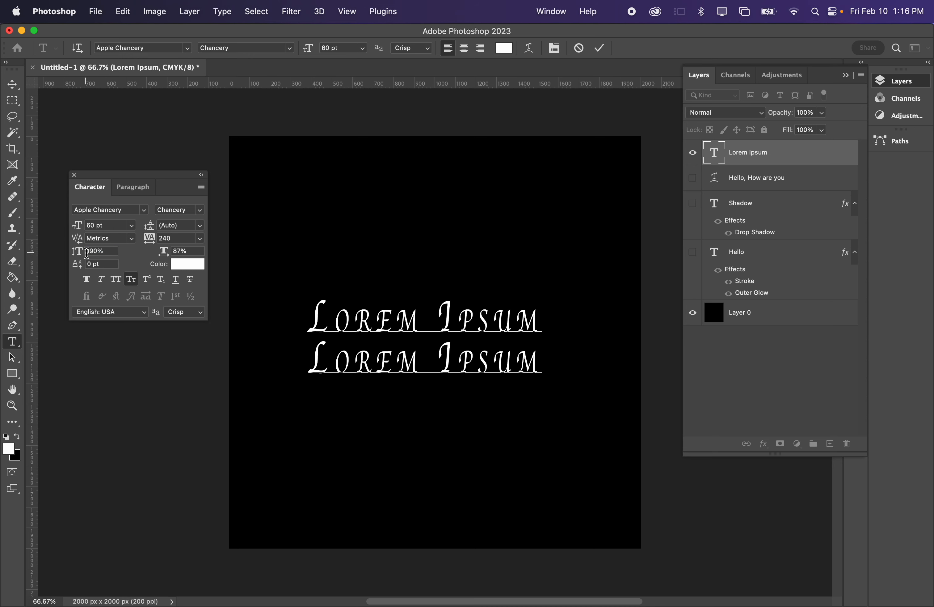
# - Give both Lorem Ipsum lines a 139% vertical scale, 63% horizontal scale, 5 pt baseline shift and 180 tracking
pyautogui.doubleClick(406, 323)
pyautogui.press('super+a')
pyautogui.moveTo(77, 260)
pyautogui.mouseDown()
pyautogui.moveTo(42, 250)
pyautogui.moveTo(79, 257)
pyautogui.mouseUp()
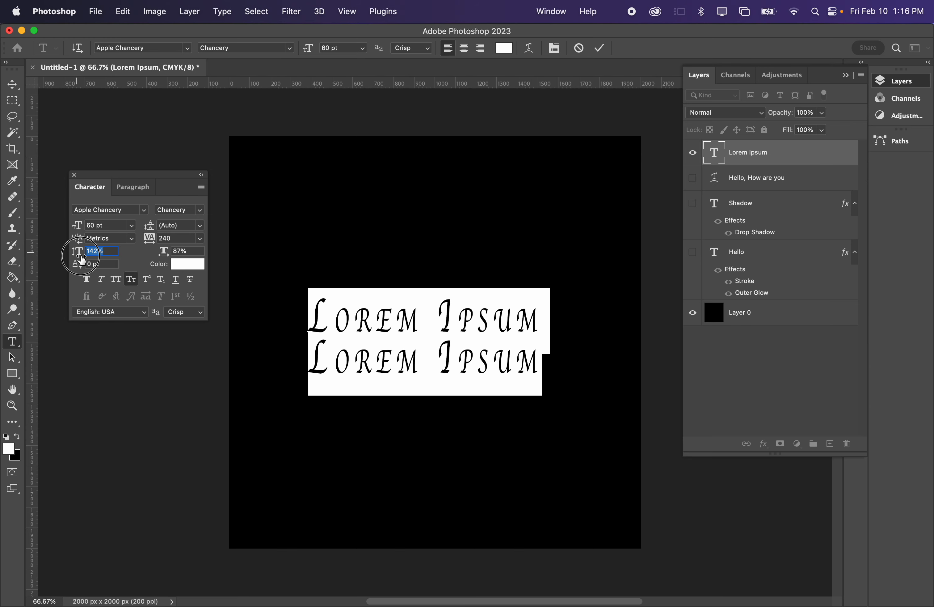
pyautogui.moveTo(163, 251)
pyautogui.mouseDown()
pyautogui.moveTo(177, 251)
pyautogui.moveTo(130, 252)
pyautogui.moveTo(178, 250)
pyautogui.moveTo(151, 257)
pyautogui.moveTo(170, 240)
pyautogui.moveTo(143, 241)
pyautogui.moveTo(165, 242)
pyautogui.mouseUp()
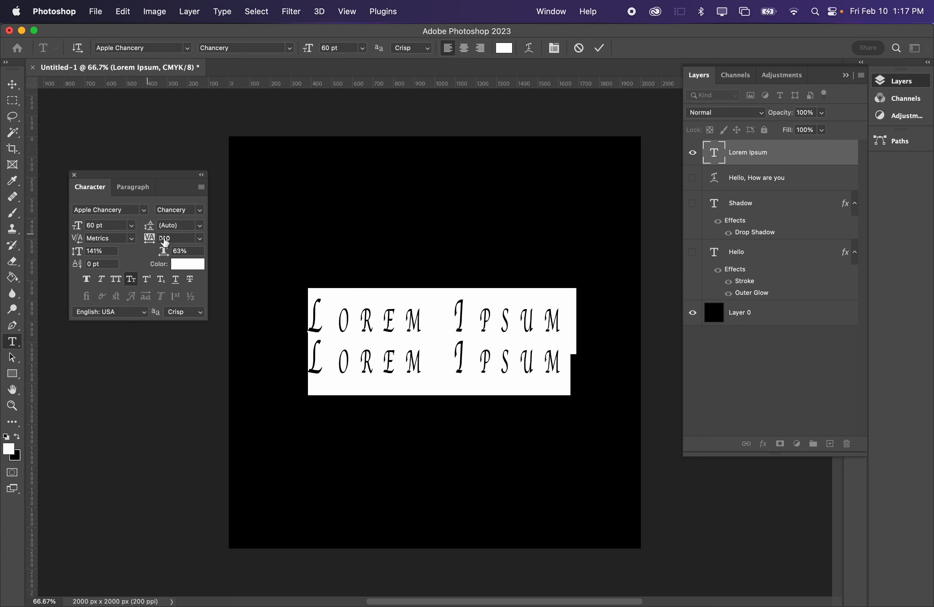
pyautogui.moveTo(79, 266)
pyautogui.mouseDown()
pyautogui.moveTo(150, 265)
pyautogui.moveTo(57, 271)
pyautogui.moveTo(131, 269)
pyautogui.moveTo(76, 273)
pyautogui.moveTo(72, 249)
pyautogui.moveTo(94, 246)
pyautogui.moveTo(67, 250)
pyautogui.moveTo(79, 257)
pyautogui.mouseUp()
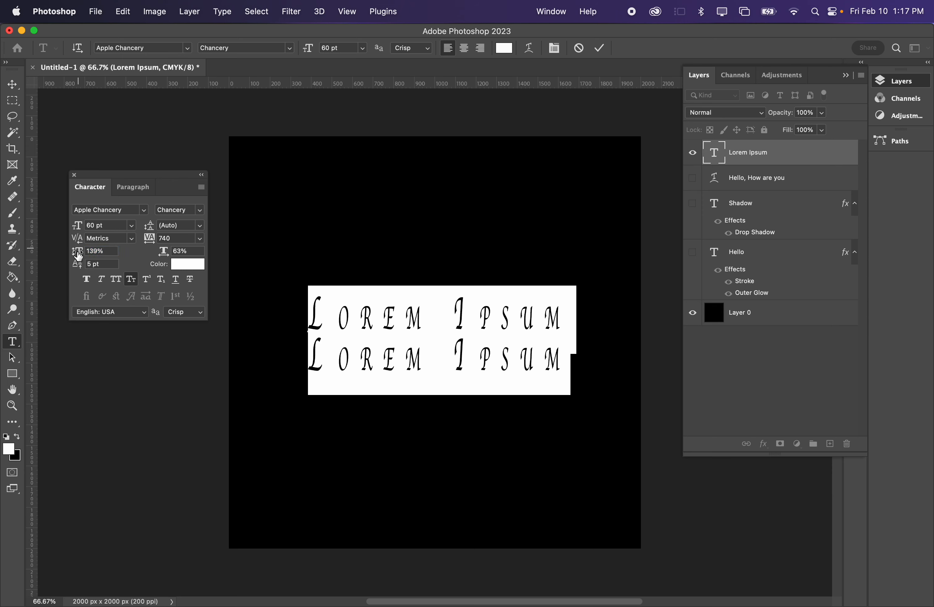
pyautogui.moveTo(152, 236)
pyautogui.mouseDown()
pyautogui.moveTo(125, 237)
pyautogui.moveTo(134, 237)
pyautogui.mouseUp()
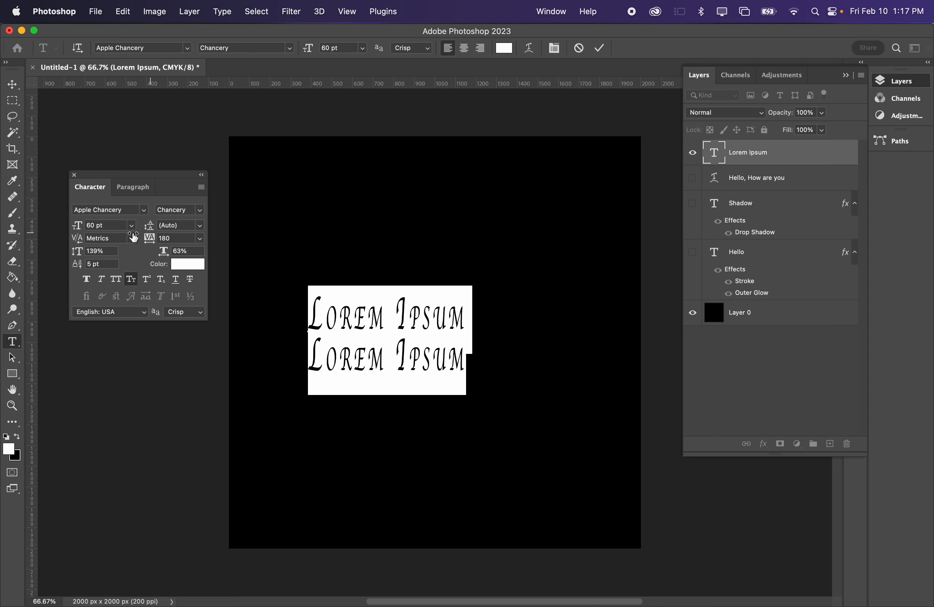
# - Enlarge only the initial L of the first Lorem Ipsum line so it towers over the other letters
pyautogui.moveTo(334, 332); pyautogui.dragTo(311, 322)
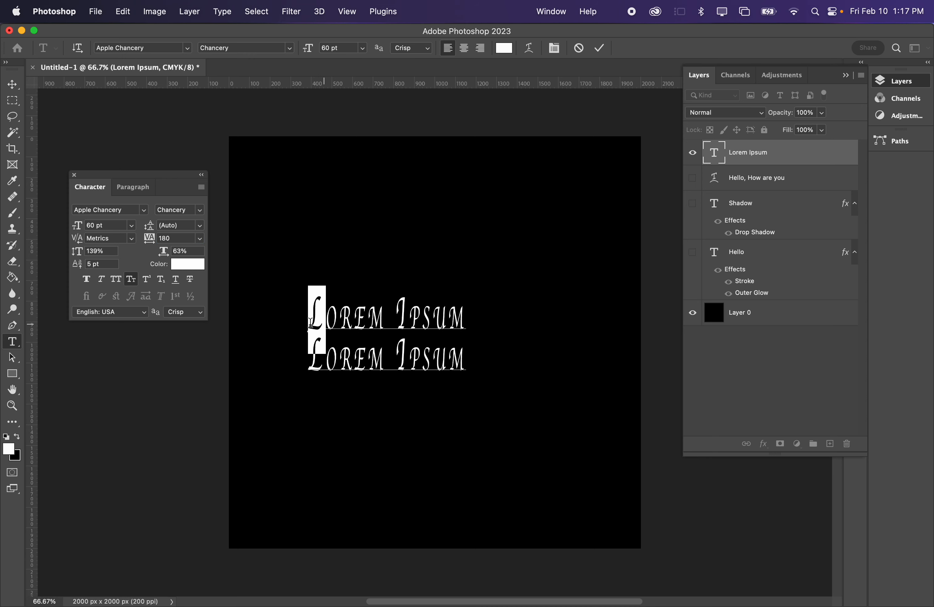
pyautogui.moveTo(88, 223); pyautogui.dragTo(138, 242)
pyautogui.click(382, 311)
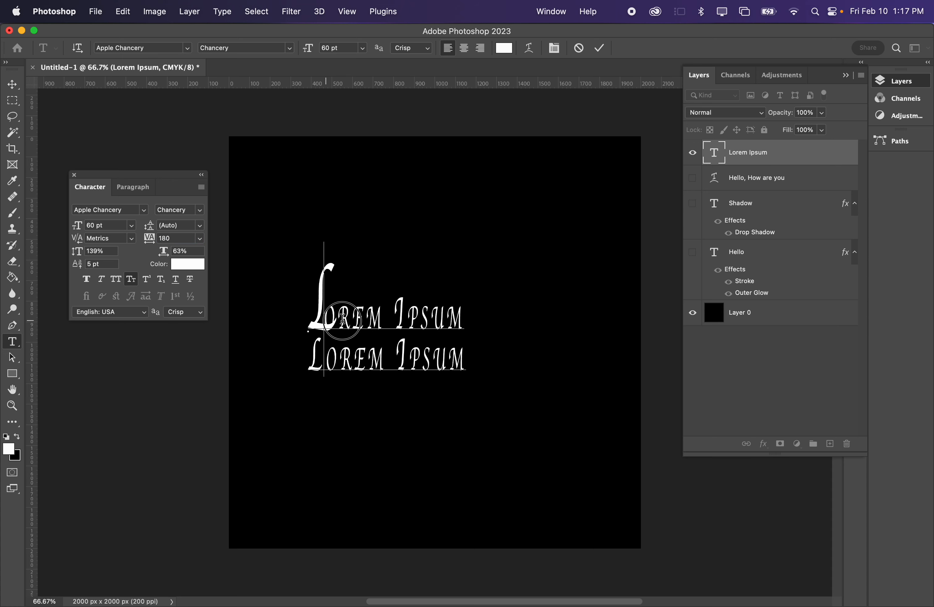
# - Set the letters after the large L in the first line to 100% vertical scale and 16 pt baseline shift
pyautogui.moveTo(324, 315); pyautogui.dragTo(457, 318)
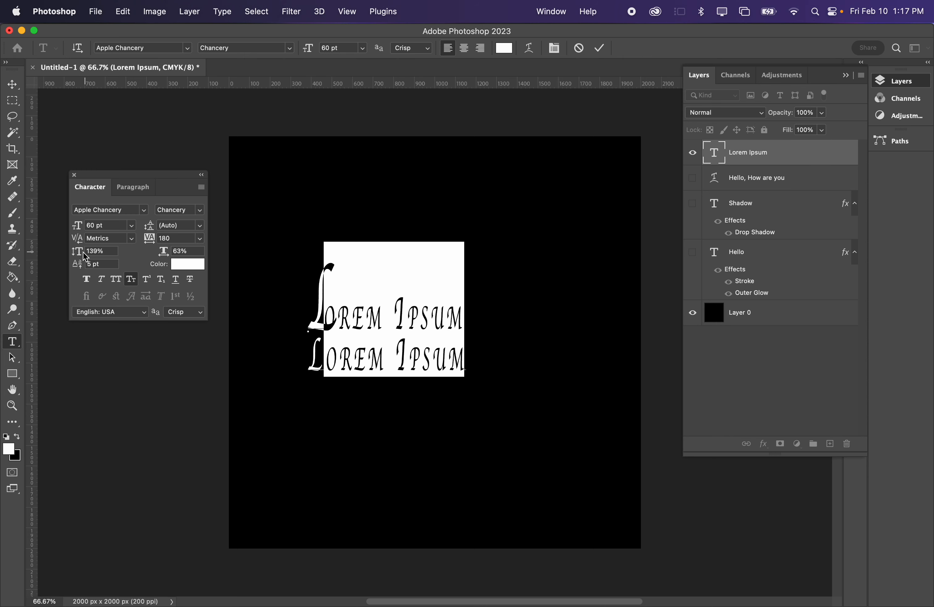
pyautogui.moveTo(83, 252)
pyautogui.mouseDown()
pyautogui.moveTo(68, 258)
pyautogui.moveTo(46, 246)
pyautogui.moveTo(87, 268)
pyautogui.mouseUp()
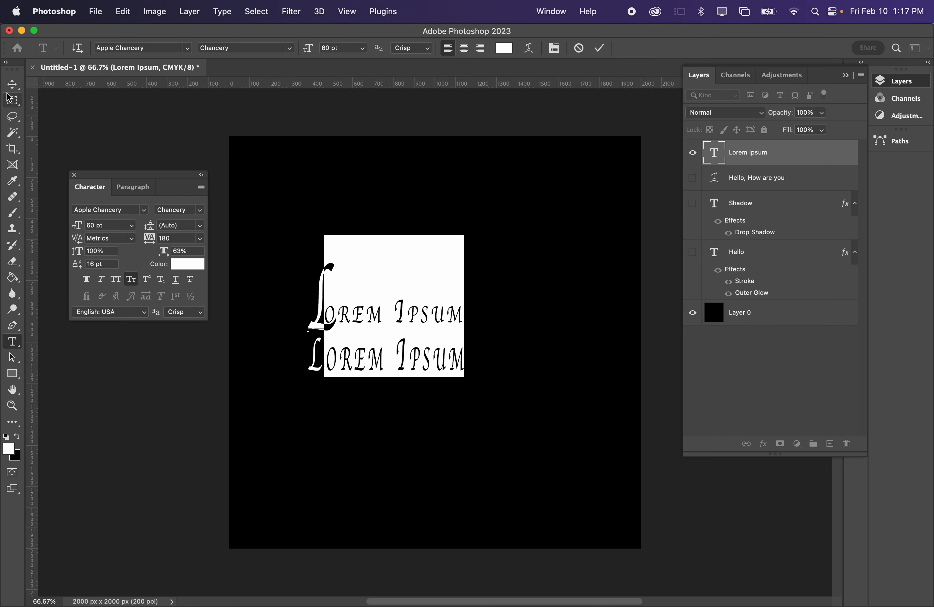
pyautogui.click(13, 84)
pyautogui.scroll(5, 372, 324)
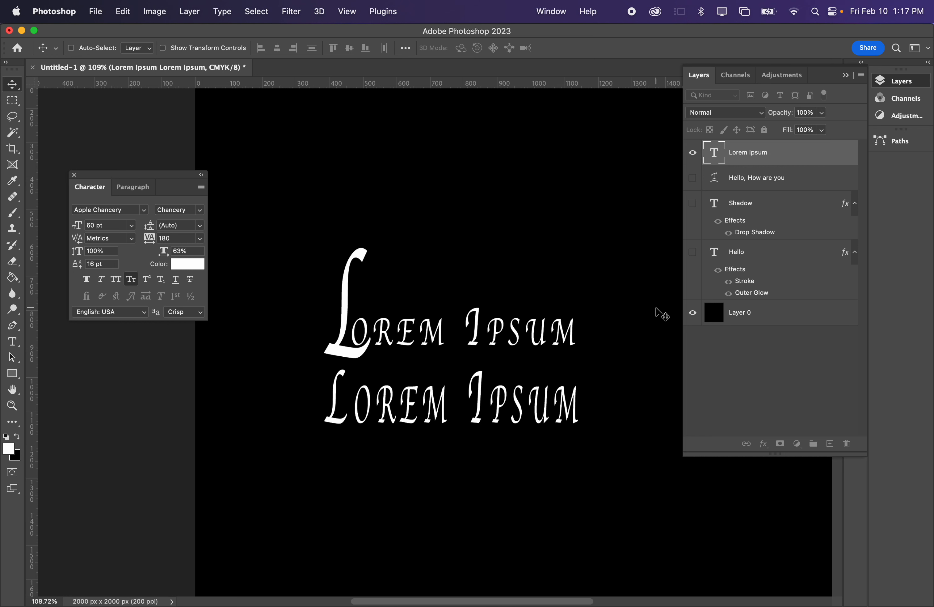
pyautogui.hscroll(3, 455, 225)
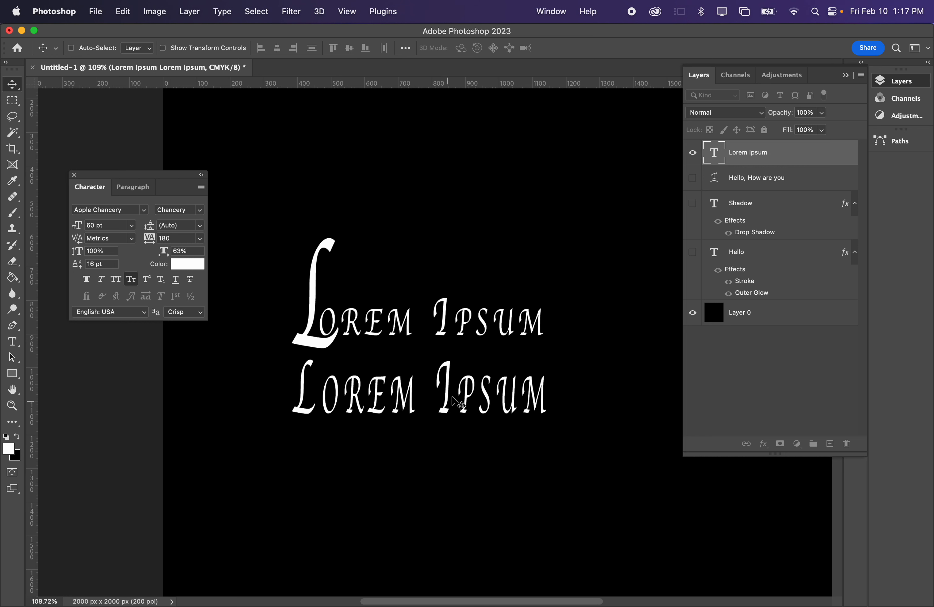
# - Delete the second Lorem Ipsum line and commit the text edit
pyautogui.doubleClick(464, 403)
pyautogui.tripleClick(464, 403)
pyautogui.press('BackSpace')
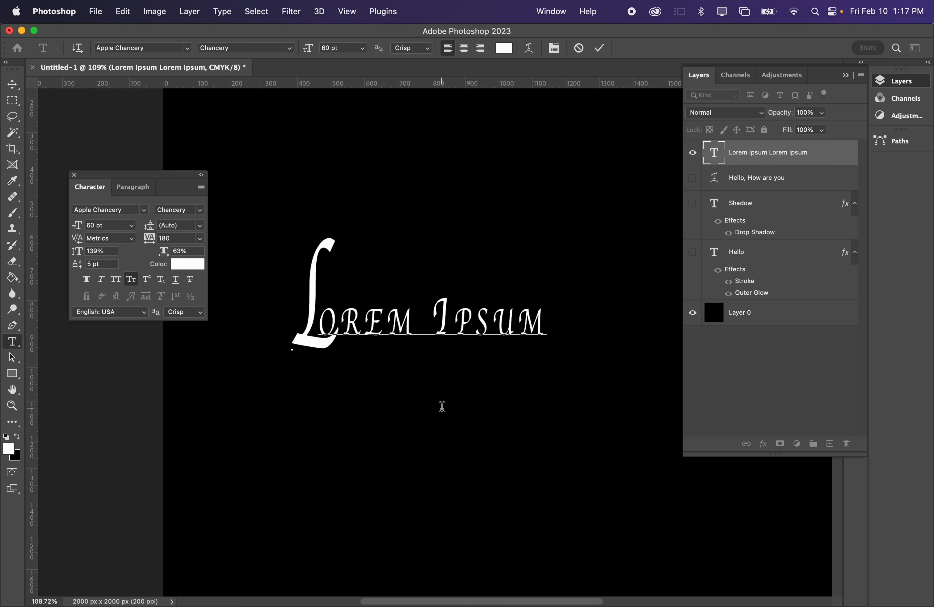
pyautogui.click(12, 85)
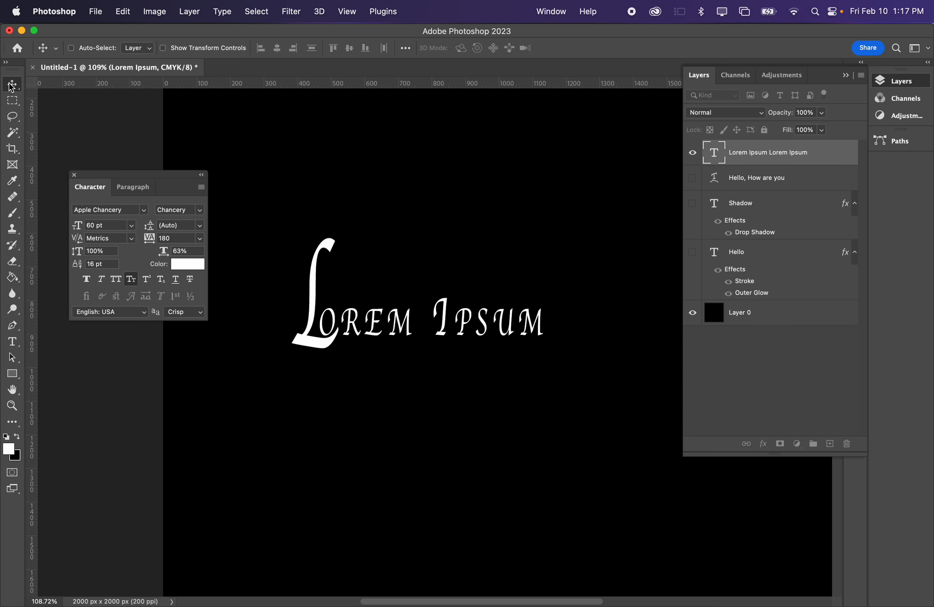
pyautogui.click(552, 12)
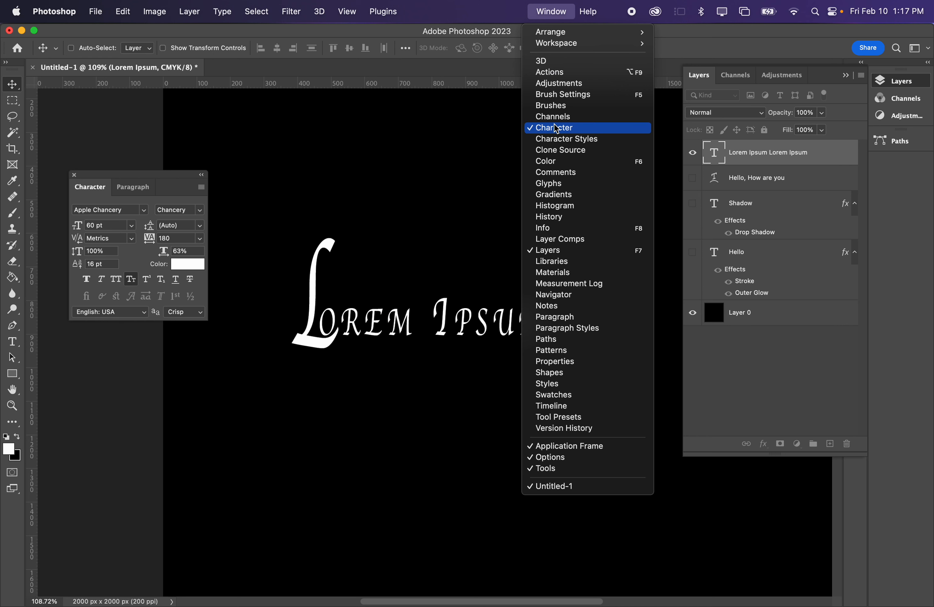
pyautogui.click(564, 6)
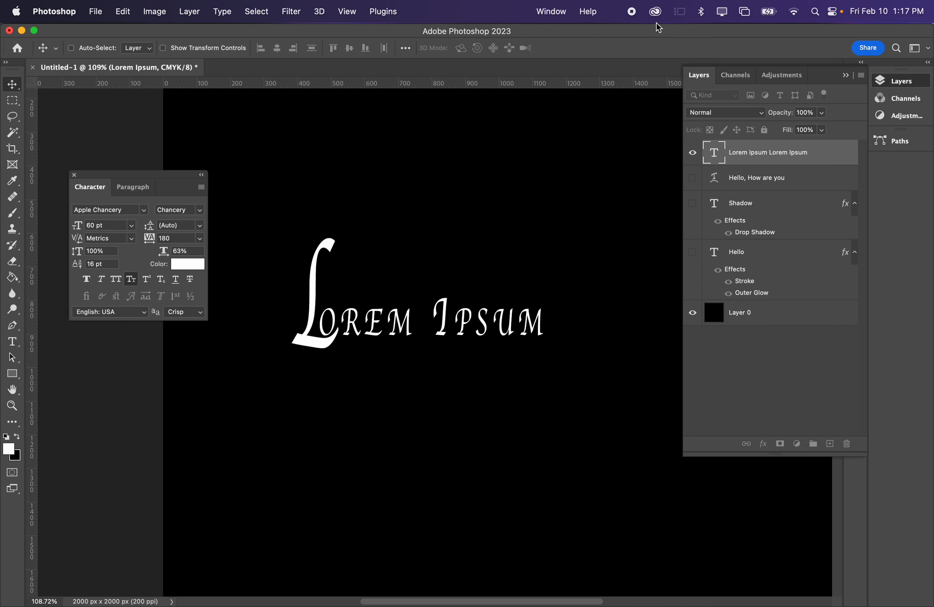
pyautogui.press('t')
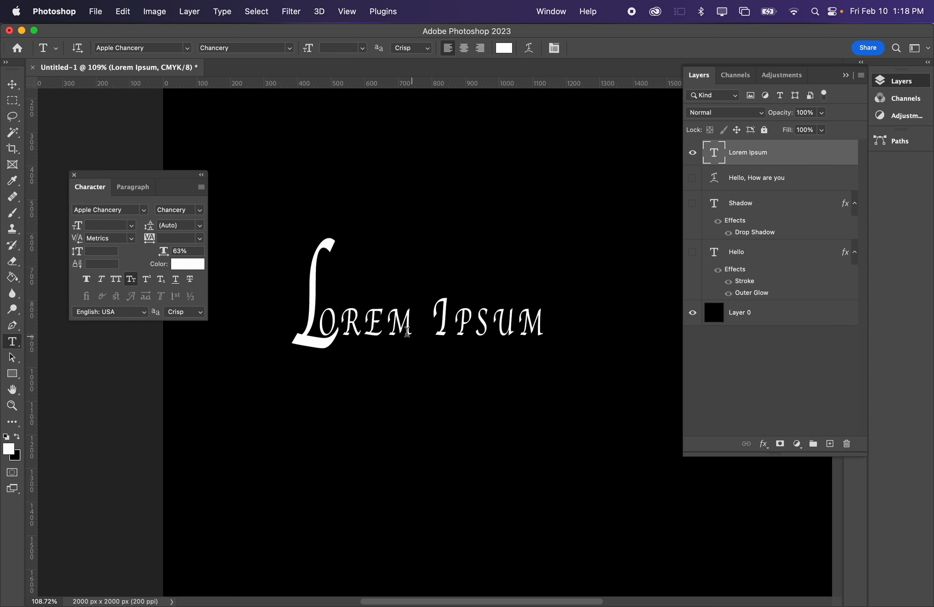
pyautogui.click(392, 327)
pyautogui.press('super+a')
# - Add a 4 px outside Stroke layer style to the Lorem Ipsum text and color it bright red
pyautogui.rightClick(795, 159)
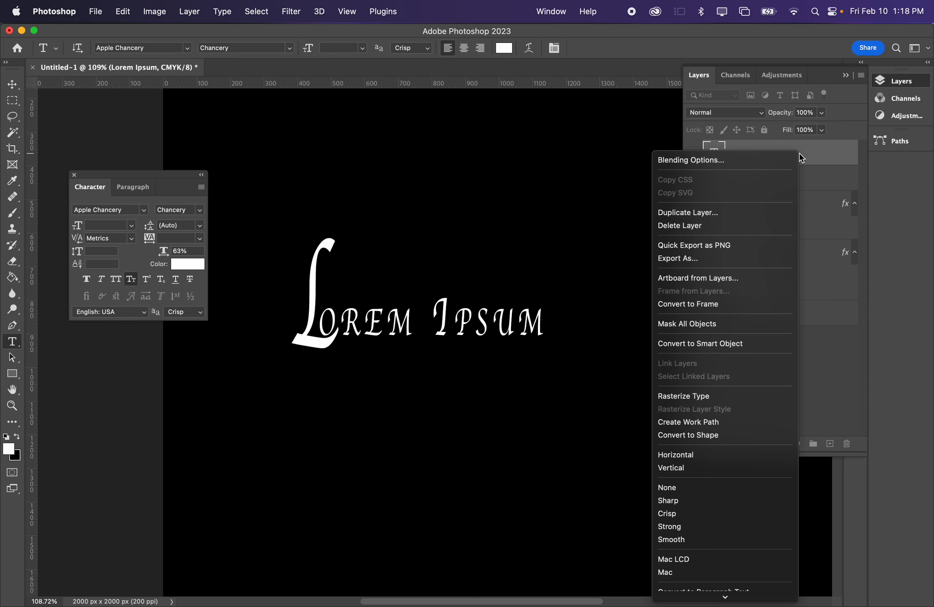
pyautogui.click(790, 157)
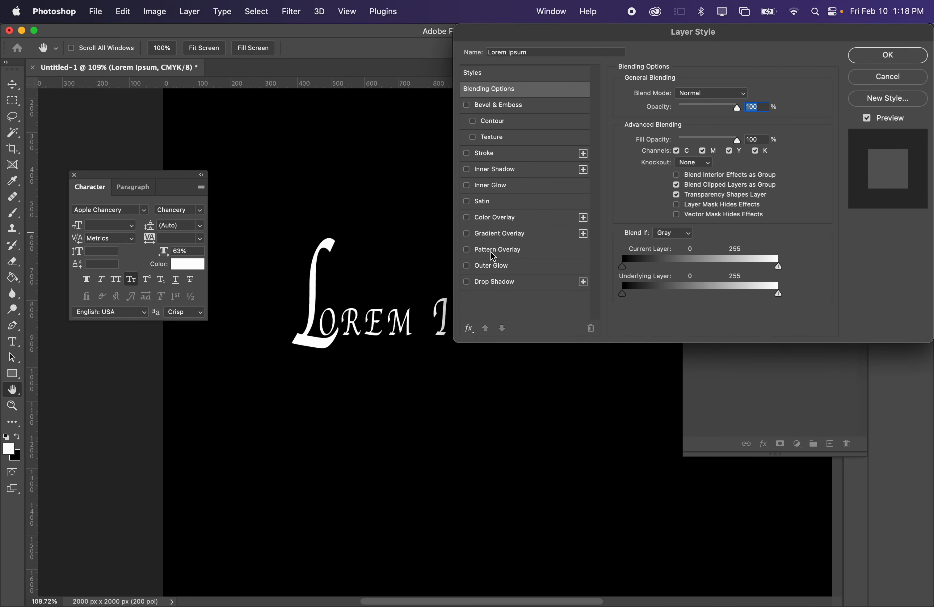
pyautogui.click(488, 153)
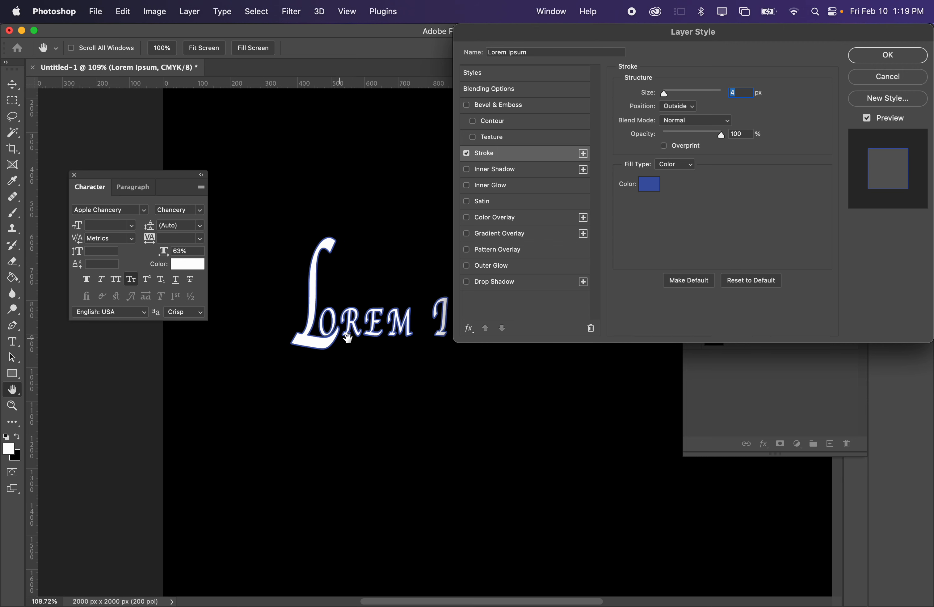
pyautogui.click(647, 189)
pyautogui.moveTo(684, 182); pyautogui.dragTo(824, 66)
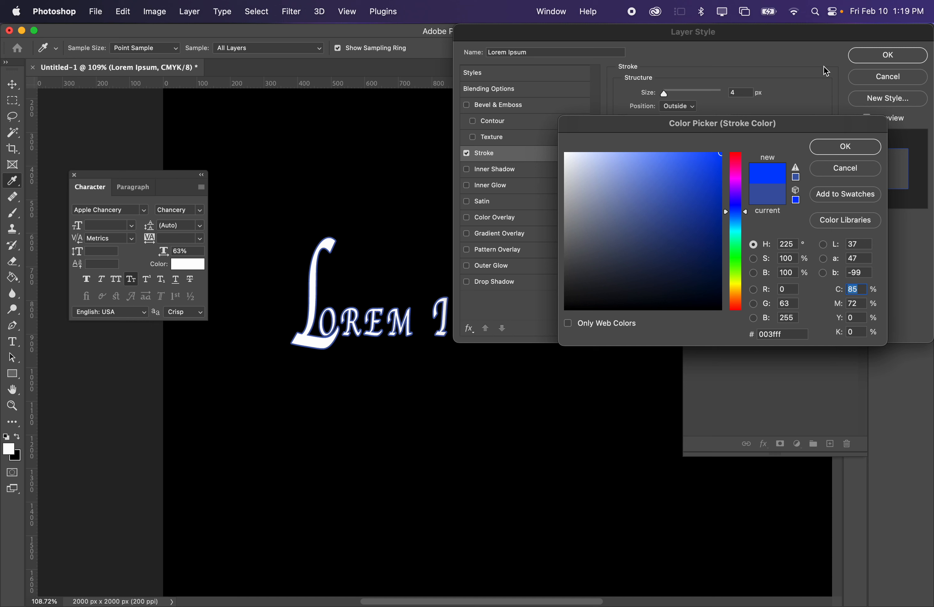
pyautogui.click(734, 180)
pyautogui.moveTo(736, 185); pyautogui.dragTo(738, 131)
pyautogui.click(825, 153)
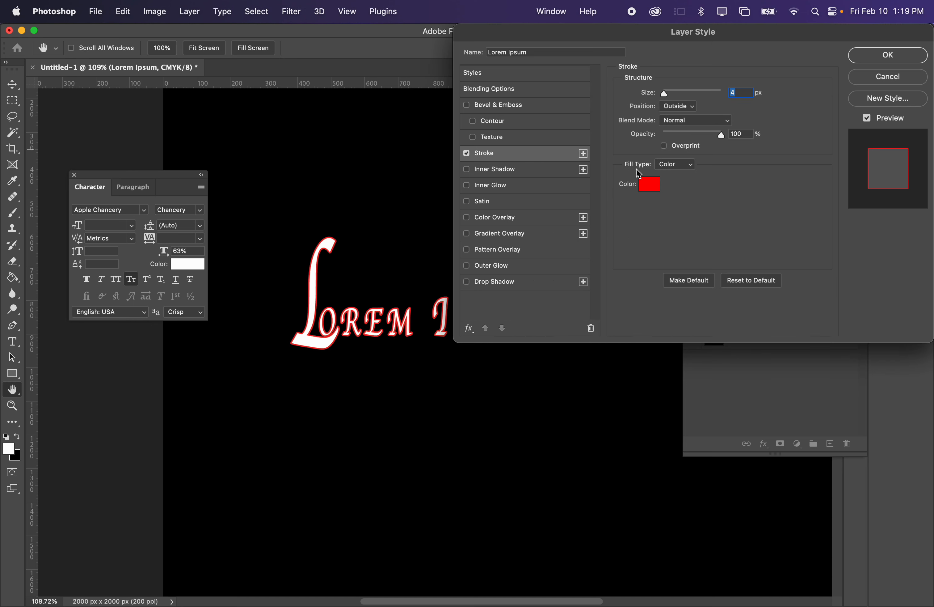
# - Add an Outer Glow to the Lorem Ipsum text with the solid red color e84242 and 75% opacity
pyautogui.click(501, 269)
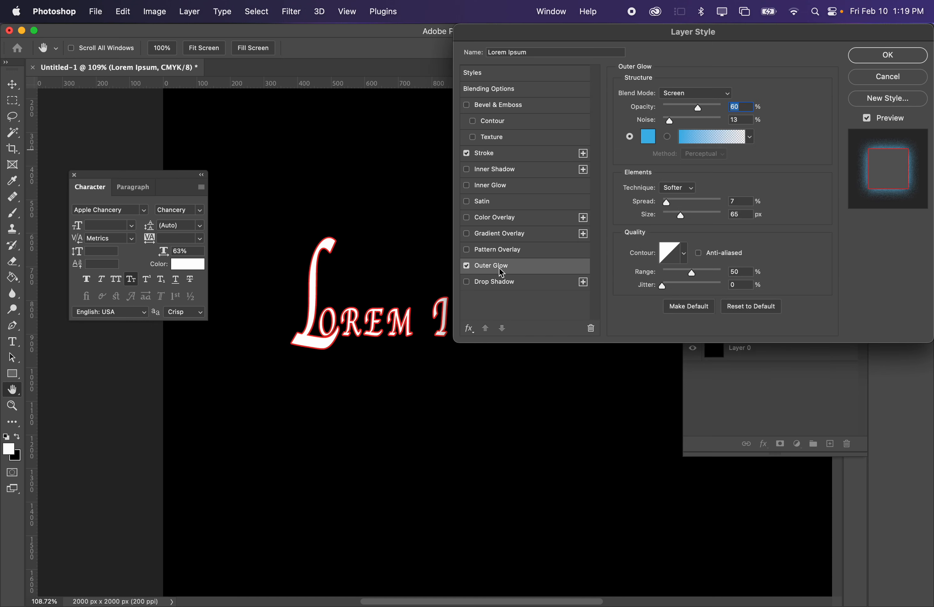
pyautogui.click(648, 136)
pyautogui.moveTo(739, 172); pyautogui.dragTo(740, 142)
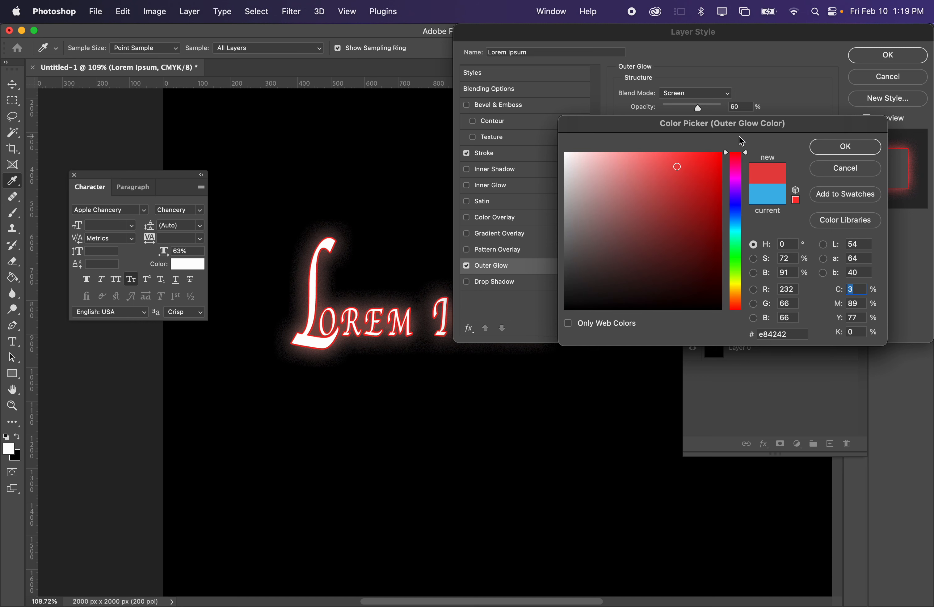
pyautogui.click(839, 146)
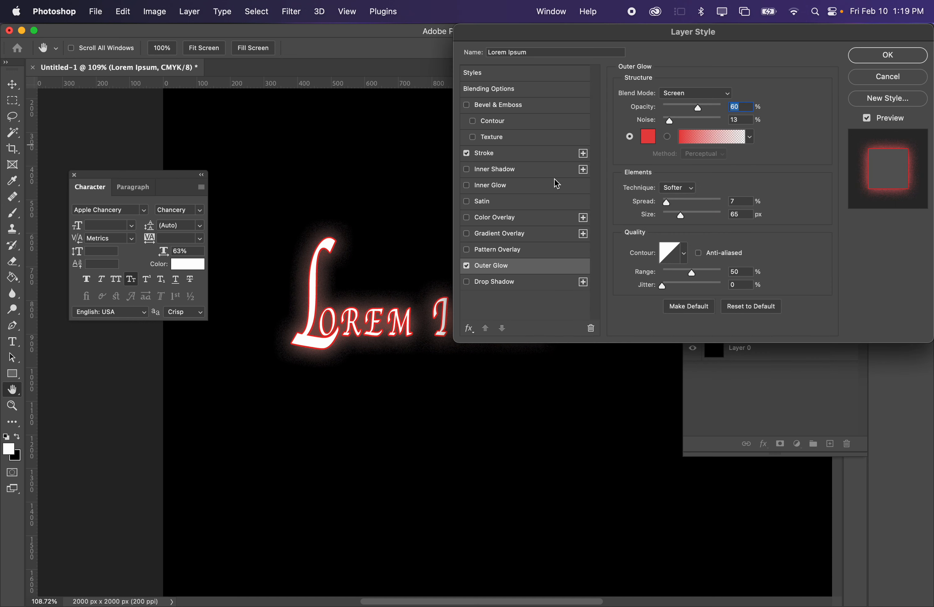
pyautogui.moveTo(696, 114)
pyautogui.mouseDown()
pyautogui.moveTo(681, 107)
pyautogui.moveTo(721, 118)
pyautogui.moveTo(708, 118)
pyautogui.mouseUp()
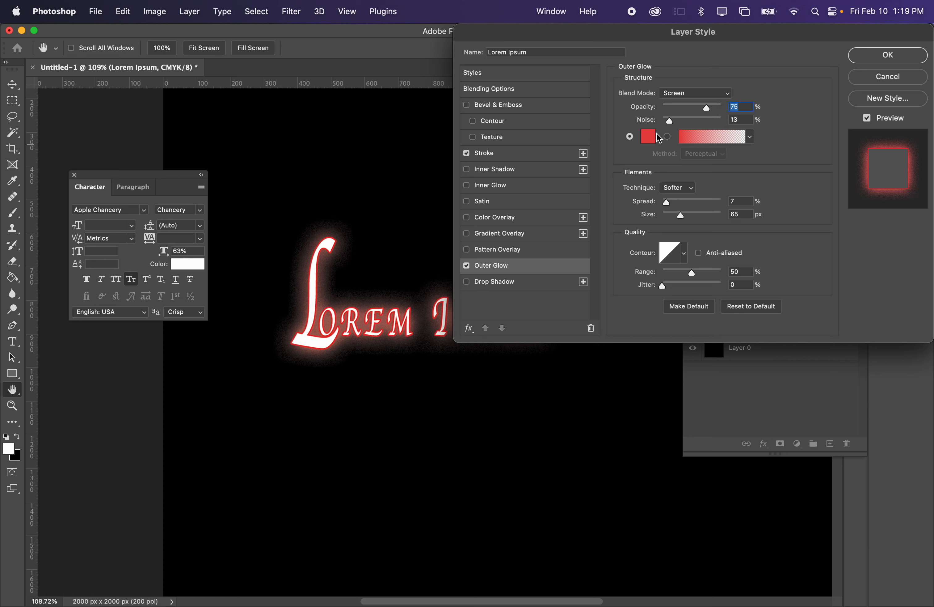
pyautogui.click(668, 137)
pyautogui.click(631, 137)
# - Apply Bevel & Emboss to the Lorem Ipsum text and toggle the visibility of its Bevel & Emboss, Stroke and Outer Glow effects
pyautogui.click(505, 112)
pyautogui.click(875, 56)
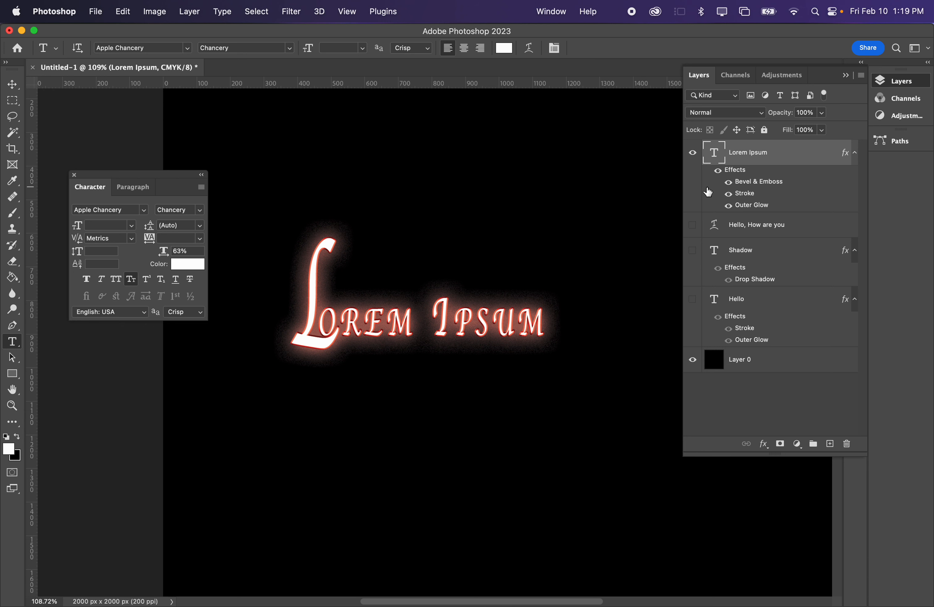
pyautogui.click(729, 182)
pyautogui.click(729, 193)
pyautogui.click(729, 205)
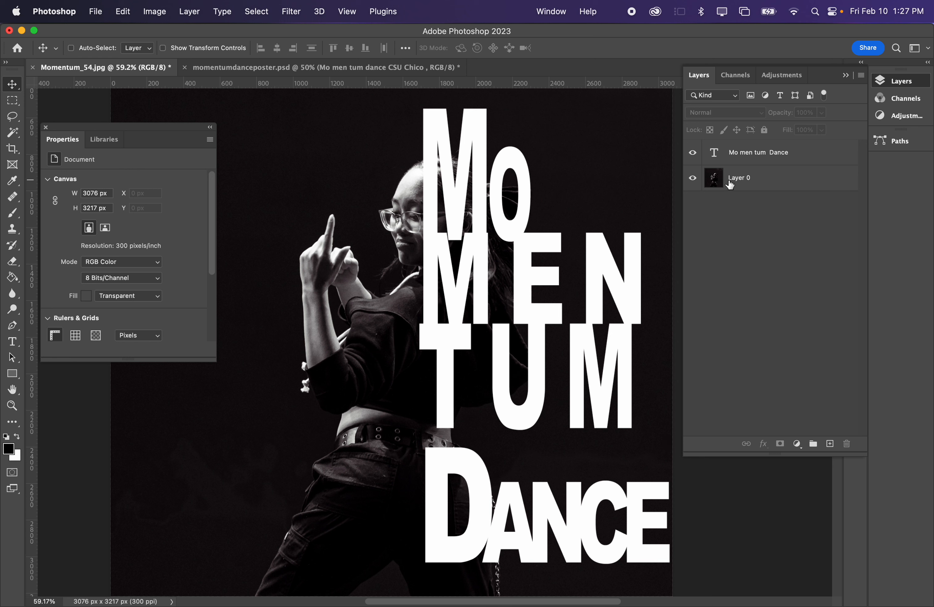
# - Select the "Mo men tum Dance" text layer in Momentum_54.jpg and toggle its visibility off and on
pyautogui.click(763, 178)
pyautogui.click(772, 153)
pyautogui.click(692, 153)
pyautogui.click(692, 154)
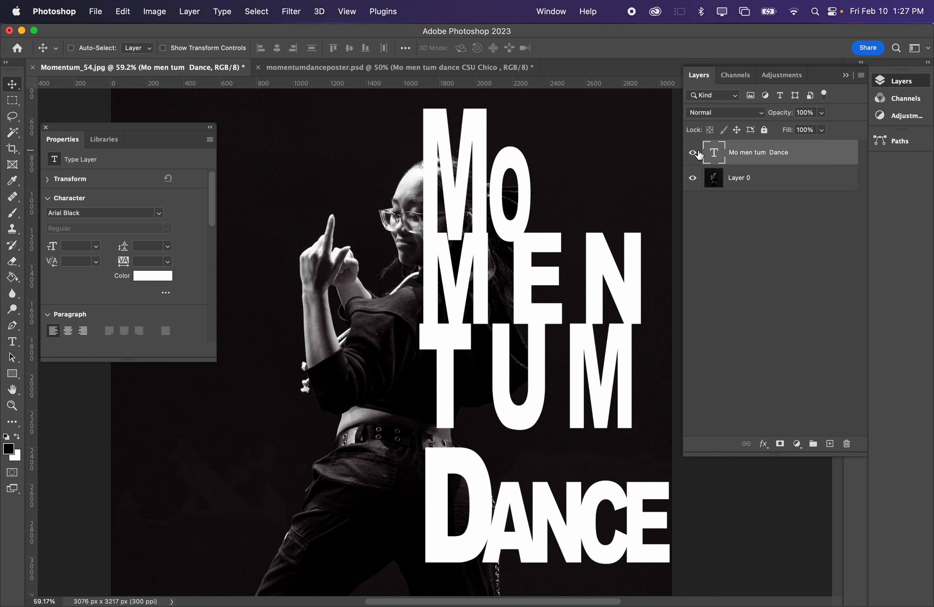
# - Draw a black rectangle of about 1396 x 2729 px over the "Mo men tum Dance" text, reaching the poster's lower corner
pyautogui.click(14, 376)
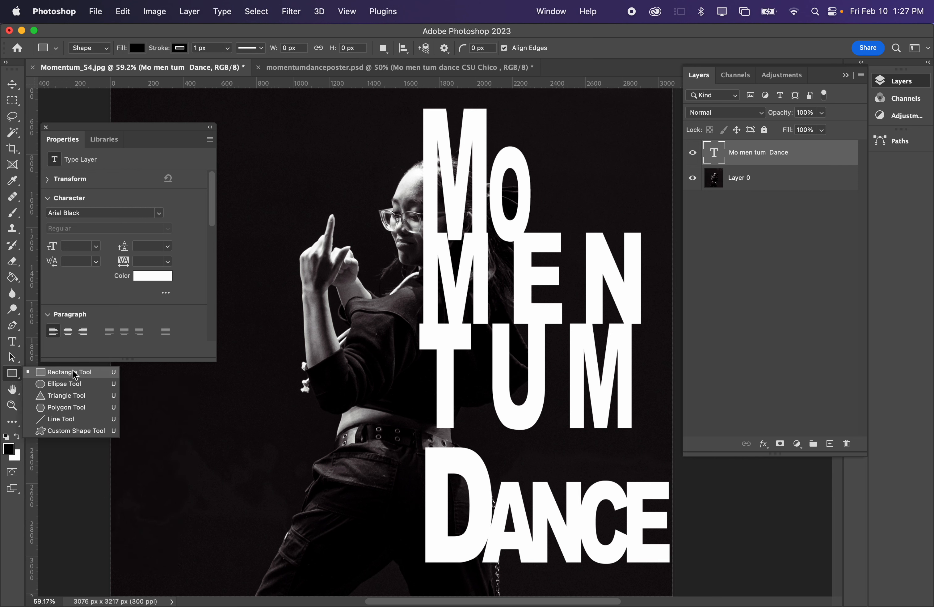
pyautogui.click(59, 374)
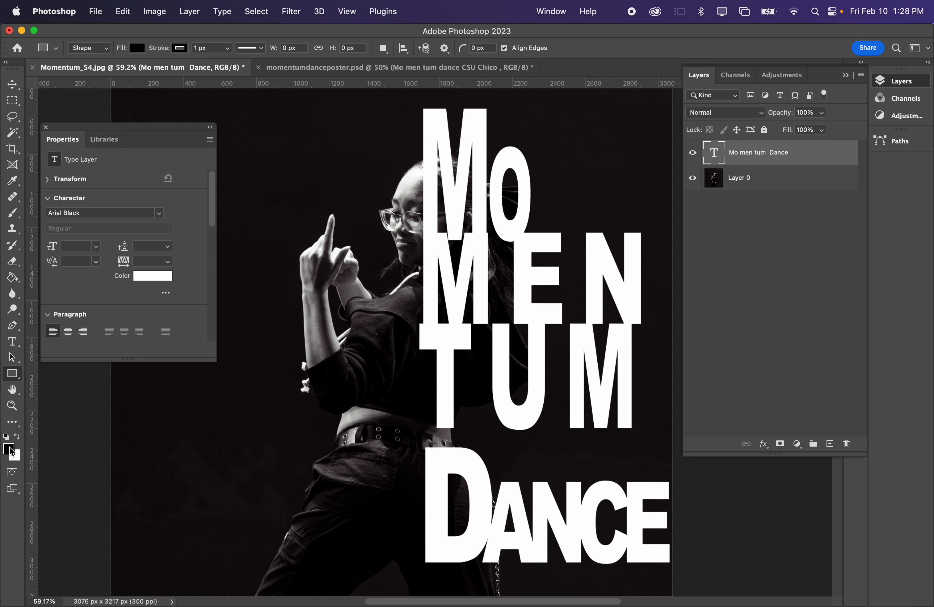
pyautogui.scroll(1, 423, 102)
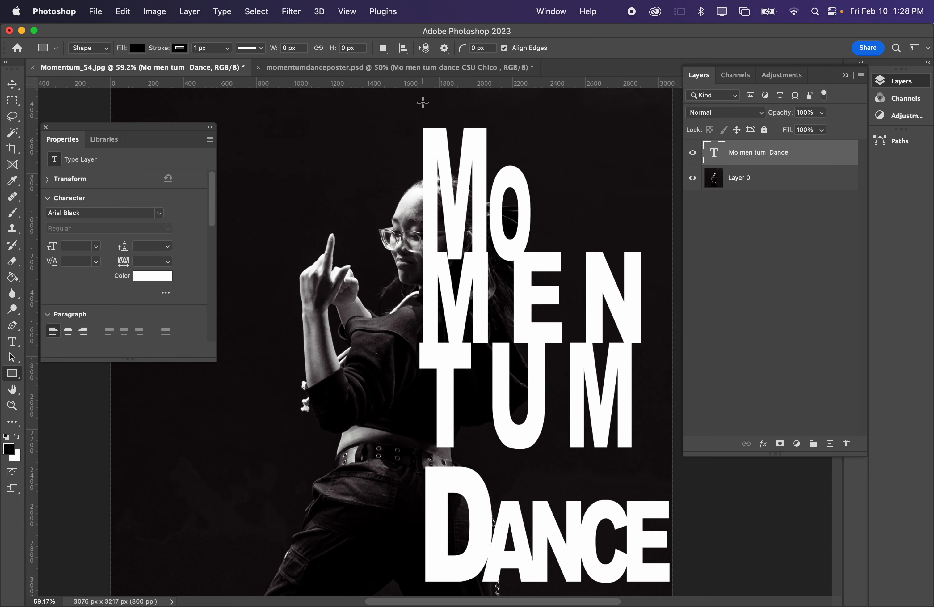
pyautogui.press('z')
pyautogui.moveTo(438, 119); pyautogui.dragTo(417, 125)
pyautogui.scroll(3, 417, 125)
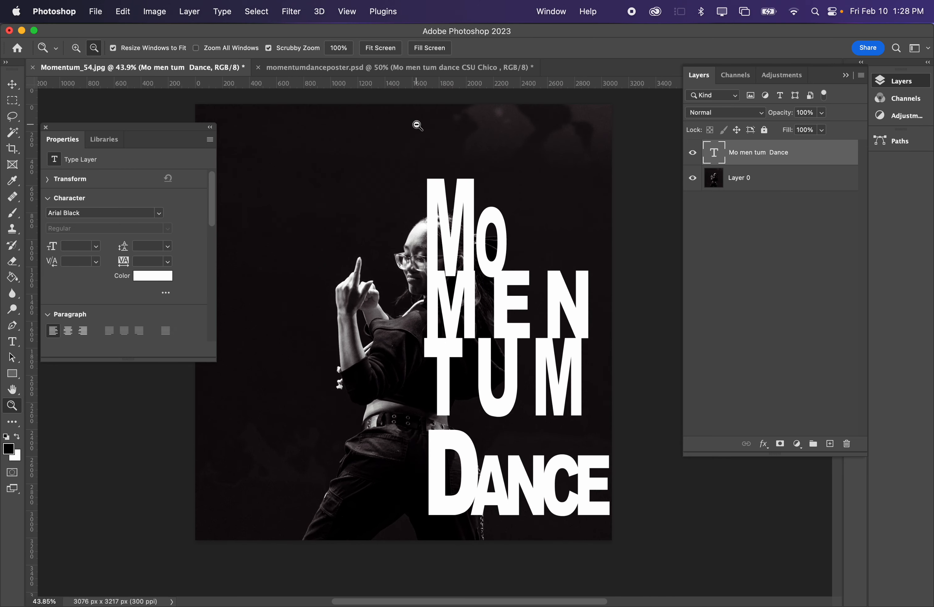
pyautogui.press('u')
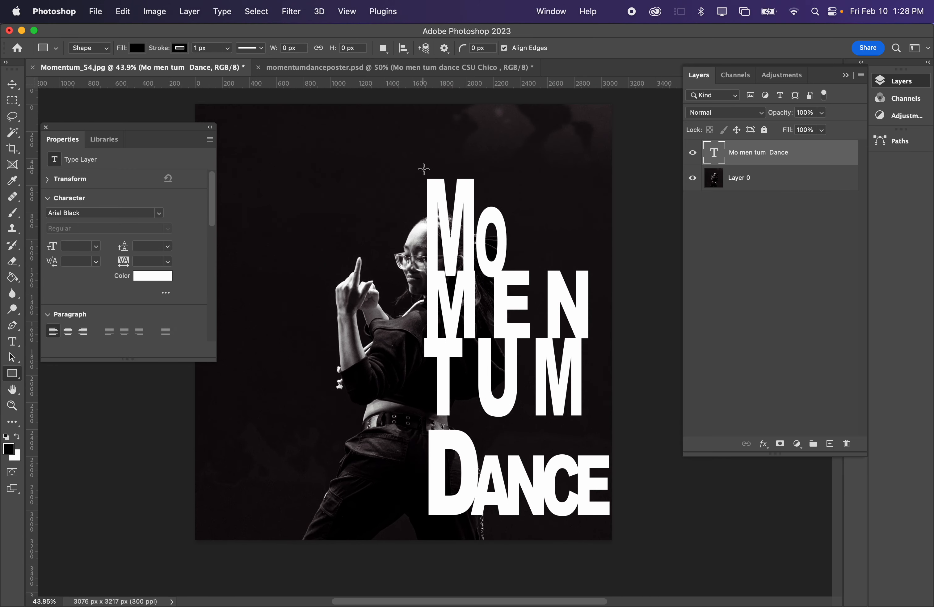
pyautogui.moveTo(424, 171); pyautogui.dragTo(614, 541)
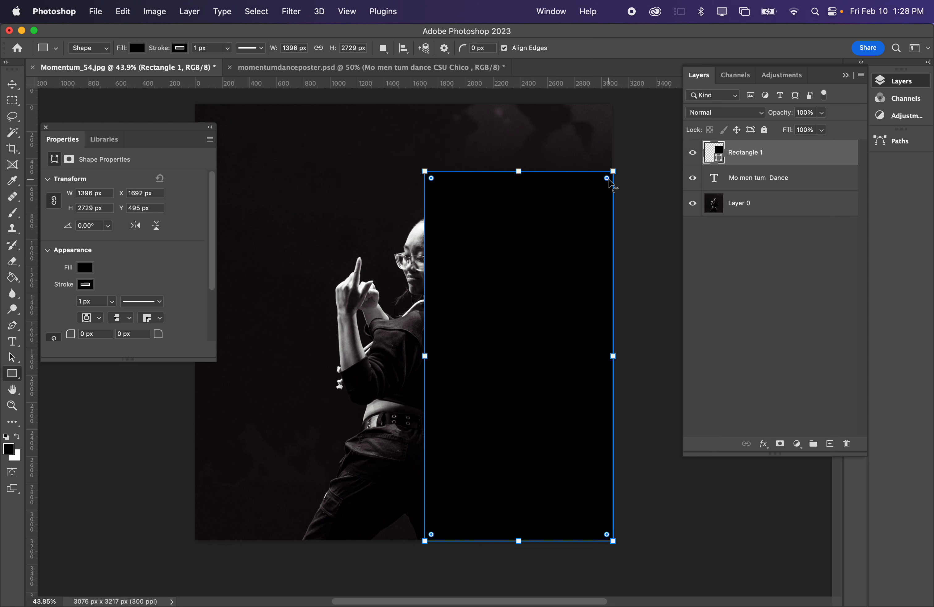
# - Round the black rectangle's corners to a radius of about 43 px
pyautogui.scroll(6, 606, 179)
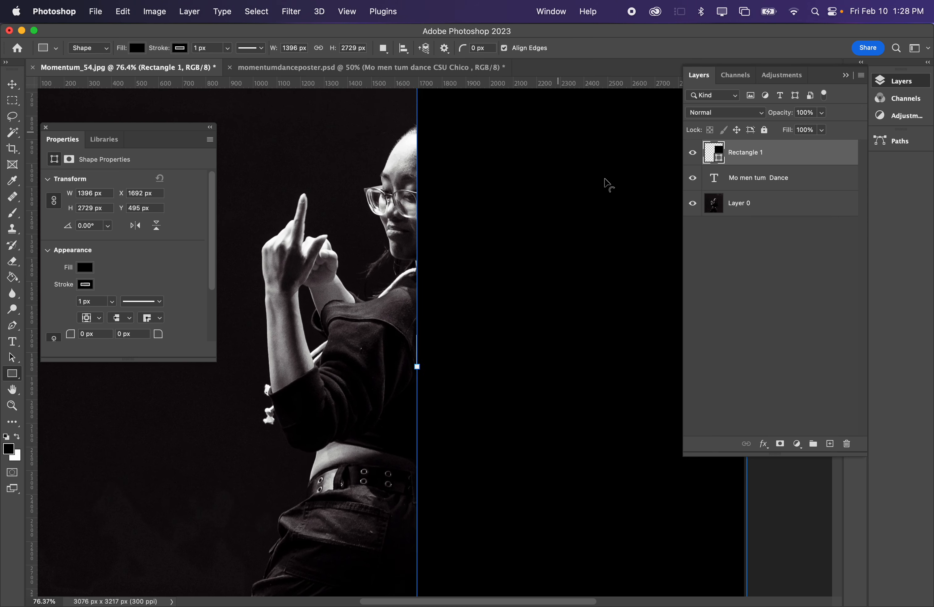
pyautogui.scroll(4, 605, 178)
pyautogui.moveTo(424, 209)
pyautogui.mouseDown()
pyautogui.moveTo(493, 262)
pyautogui.moveTo(425, 233)
pyautogui.moveTo(405, 211)
pyautogui.moveTo(417, 203)
pyautogui.moveTo(423, 216)
pyautogui.mouseUp()
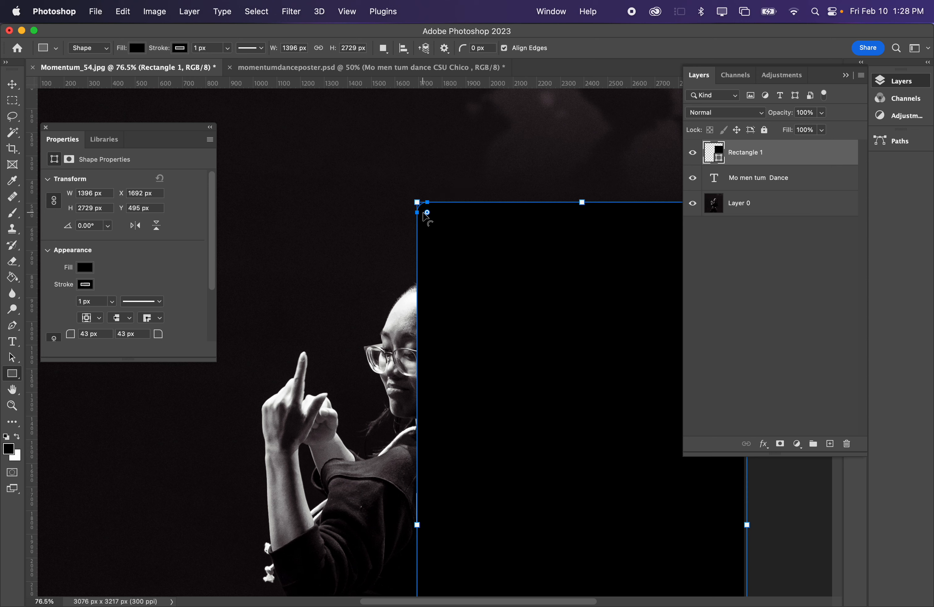
pyautogui.scroll(-4, 420, 233)
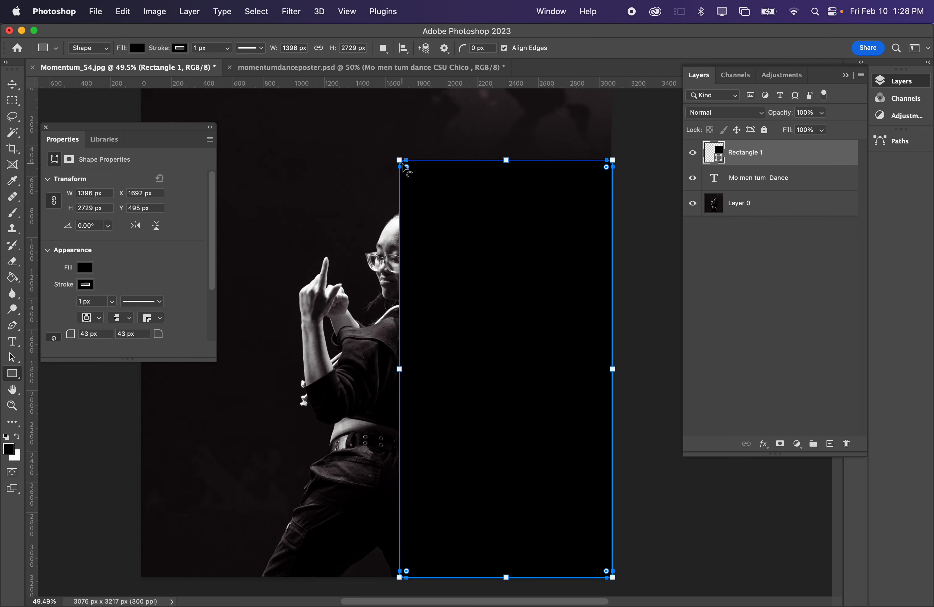
# - Extend the rectangle's upper edge to a height of about 2859 px and place its layer beneath the text layer
pyautogui.moveTo(399, 159); pyautogui.dragTo(398, 139)
pyautogui.press('v')
pyautogui.moveTo(792, 156); pyautogui.dragTo(793, 181)
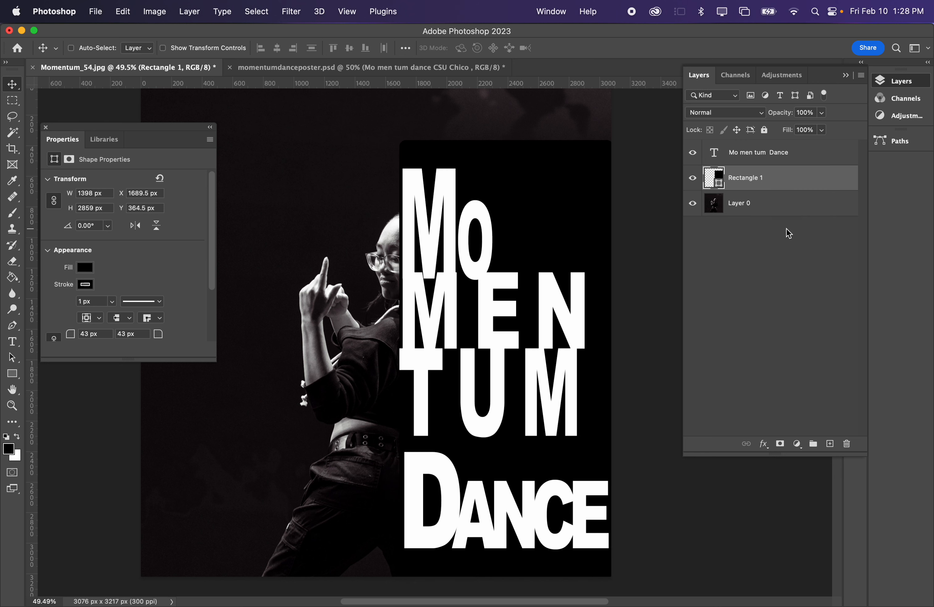
# - Set the "Mo men tum Dance" text layer's Fill Opacity to 0% and its Knockout to Shallow in the blending options
pyautogui.click(819, 158)
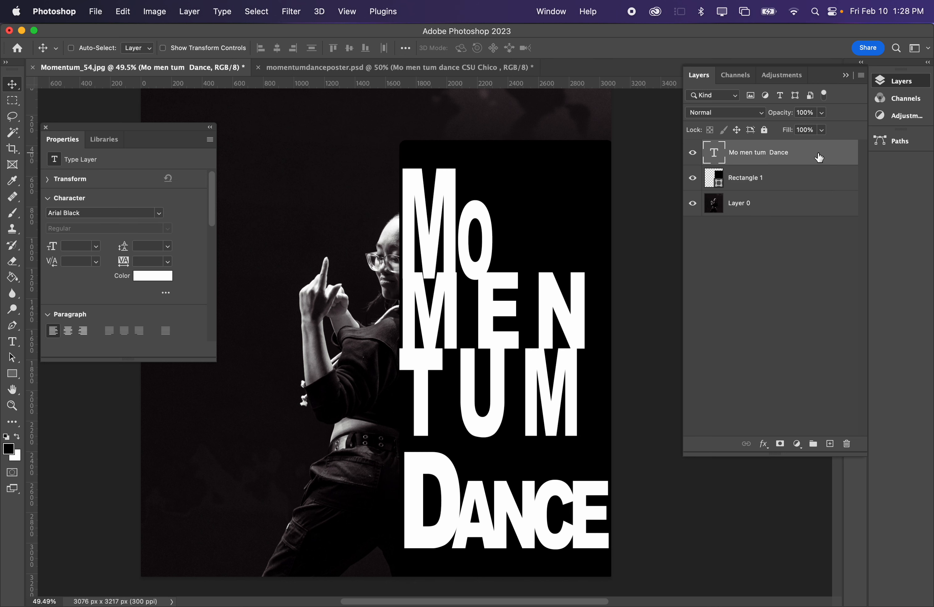
pyautogui.rightClick(799, 153)
pyautogui.click(771, 156)
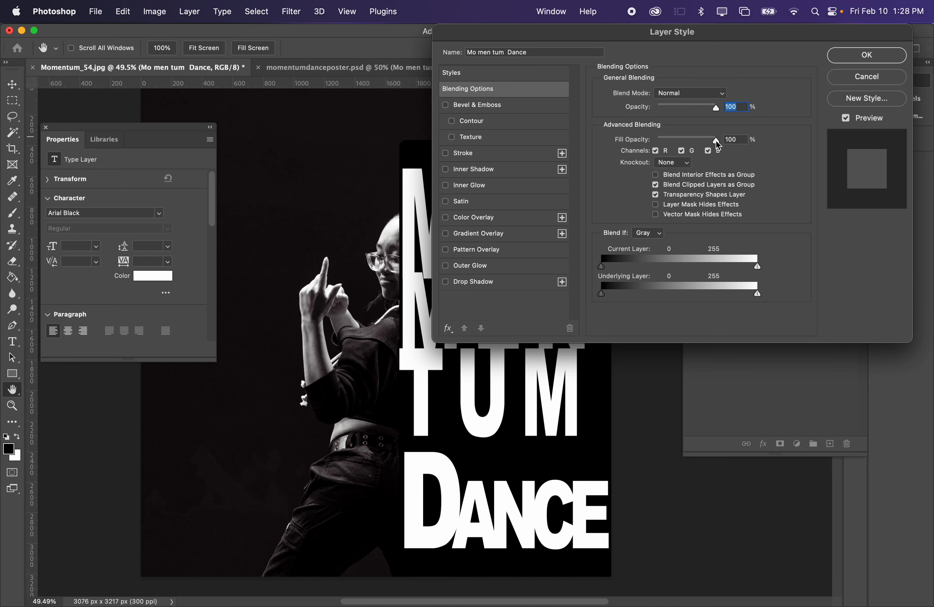
pyautogui.moveTo(716, 141); pyautogui.dragTo(609, 143)
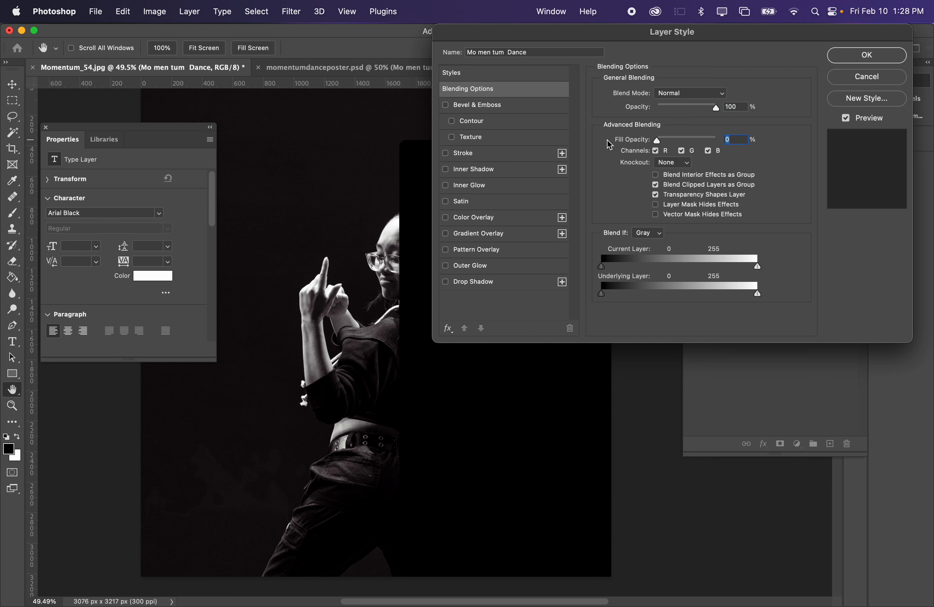
pyautogui.click(666, 164)
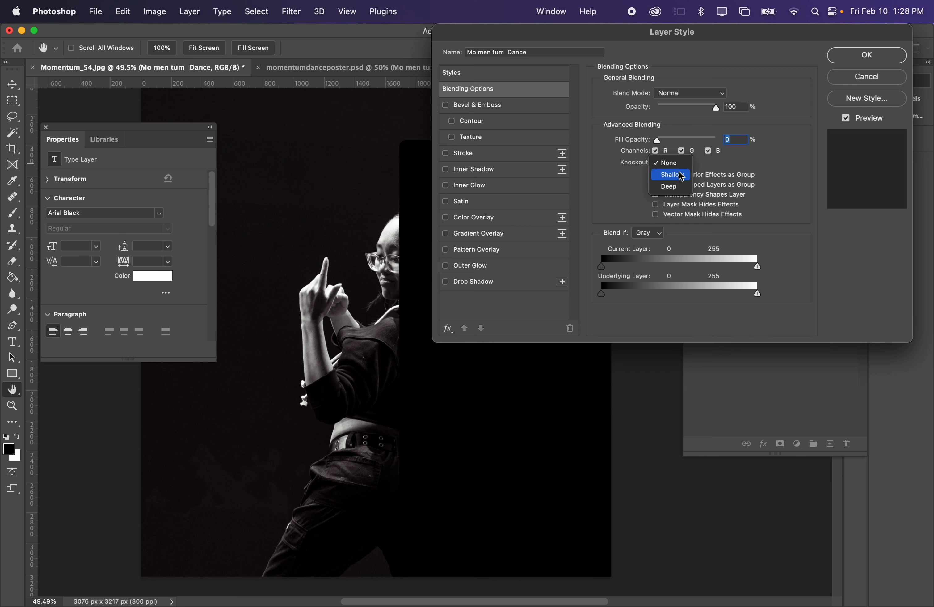
pyautogui.click(680, 174)
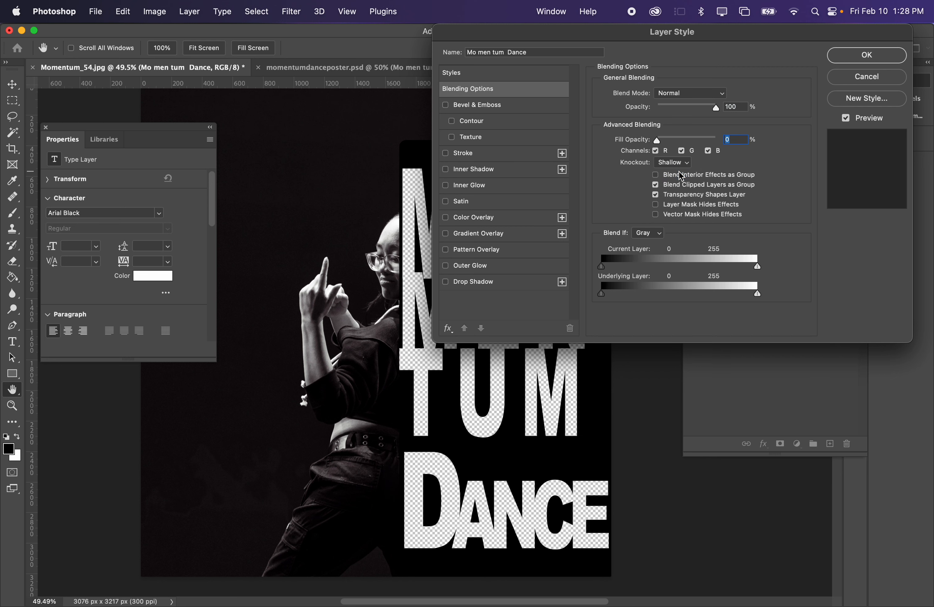
pyautogui.click(868, 55)
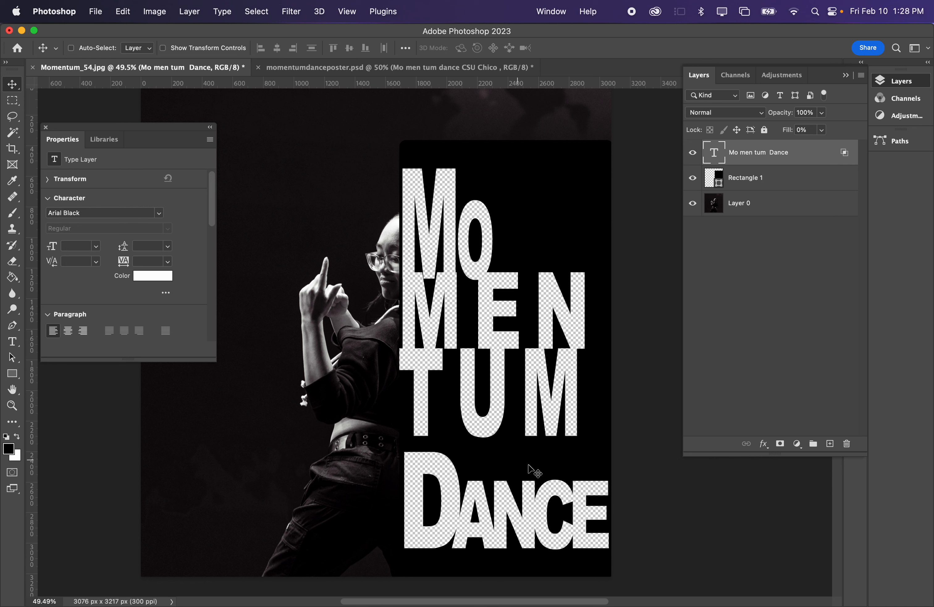
# - Group the "Mo men tum Dance" text layer with Rectangle 1 and expand the group to inspect its layers
pyautogui.click(719, 276)
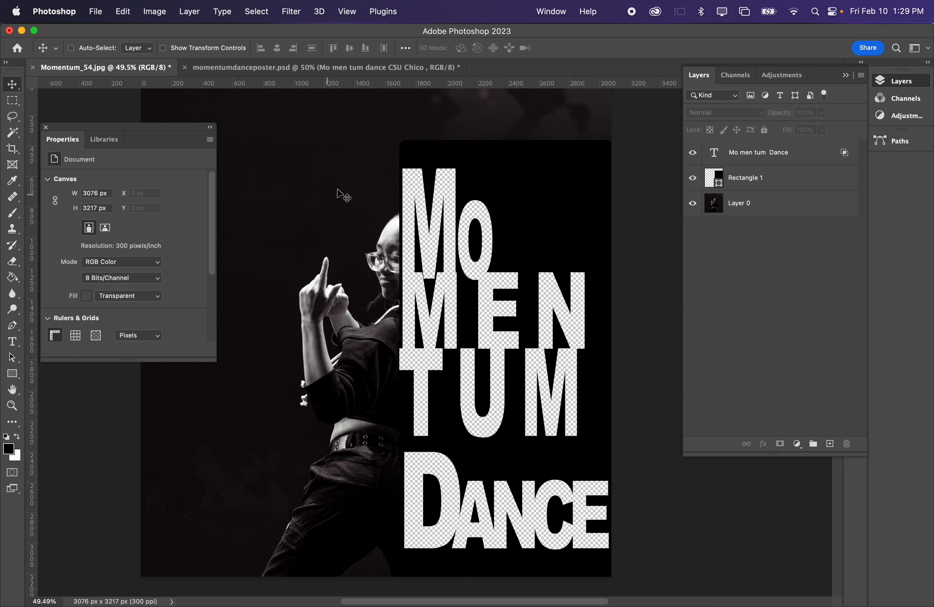
pyautogui.click(804, 155)
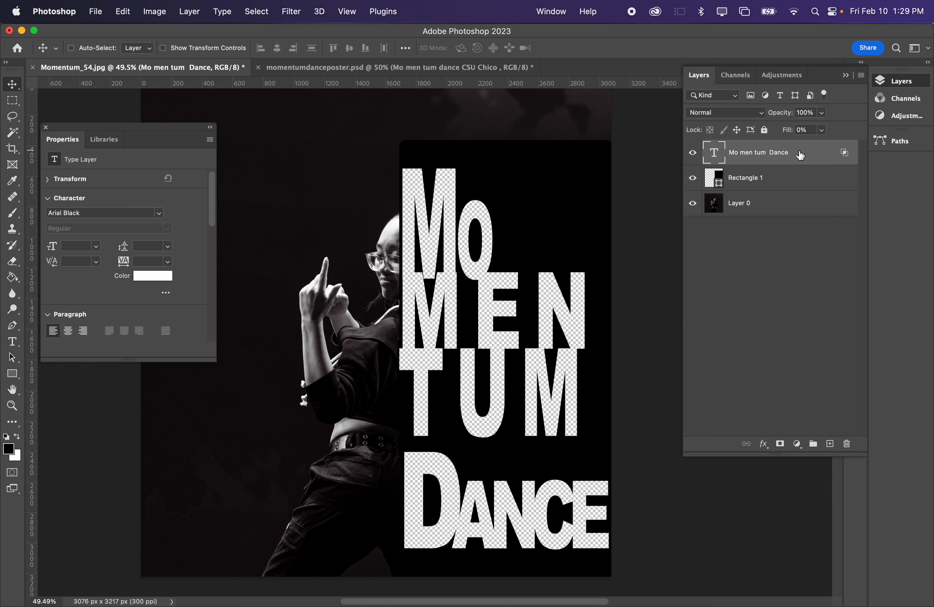
pyautogui.click(784, 180)
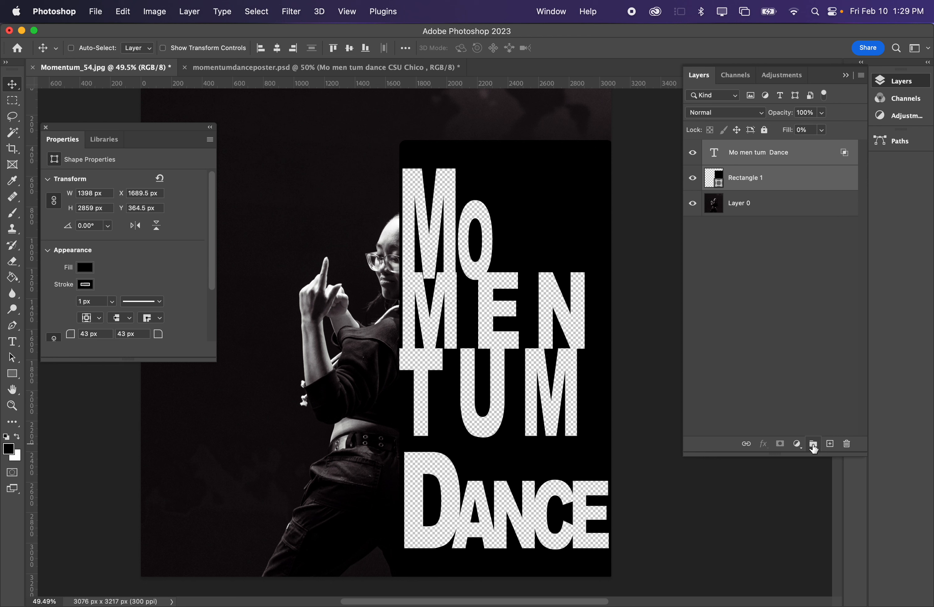
pyautogui.click(814, 448)
pyautogui.click(746, 264)
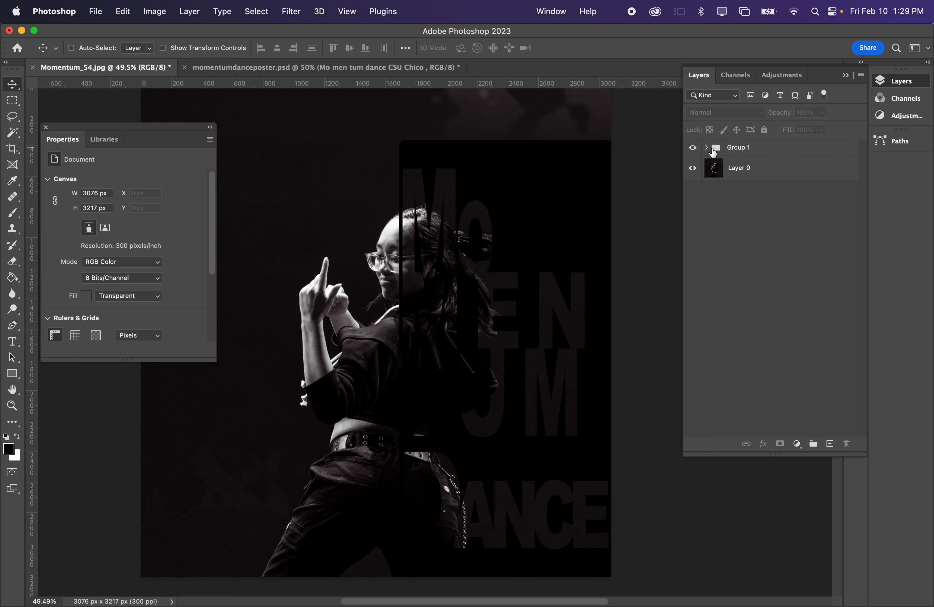
pyautogui.click(707, 147)
pyautogui.click(764, 171)
pyautogui.click(757, 192)
pyautogui.click(766, 178)
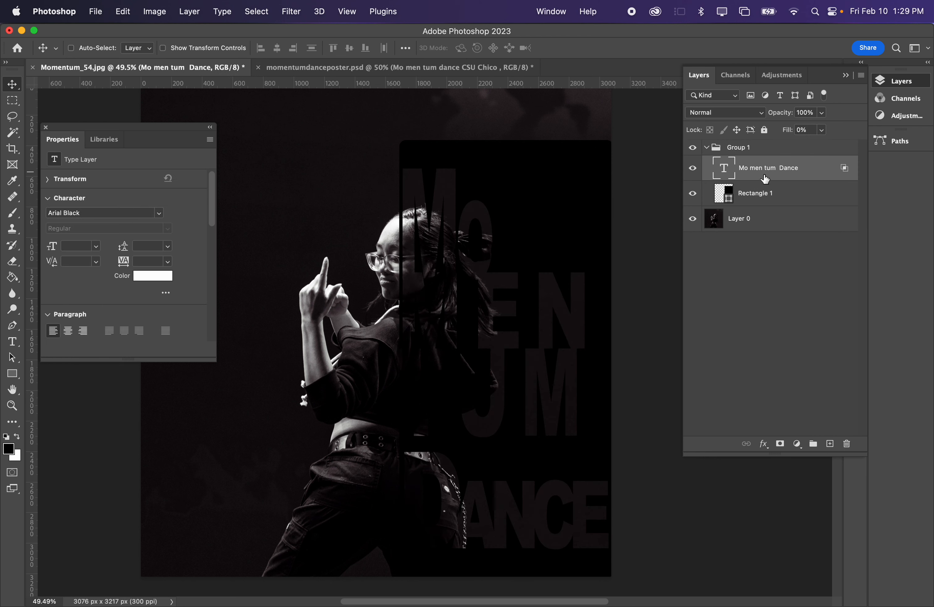
pyautogui.click(758, 258)
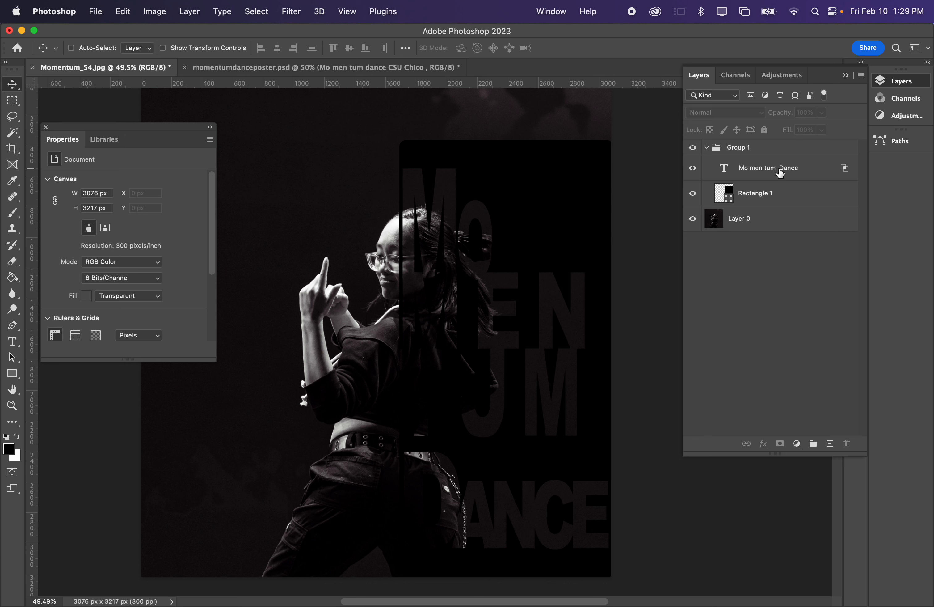
# - Add a 6 px outside Stroke to the "Mo men tum Dance" text and color it white (ffffff)
pyautogui.doubleClick(817, 171)
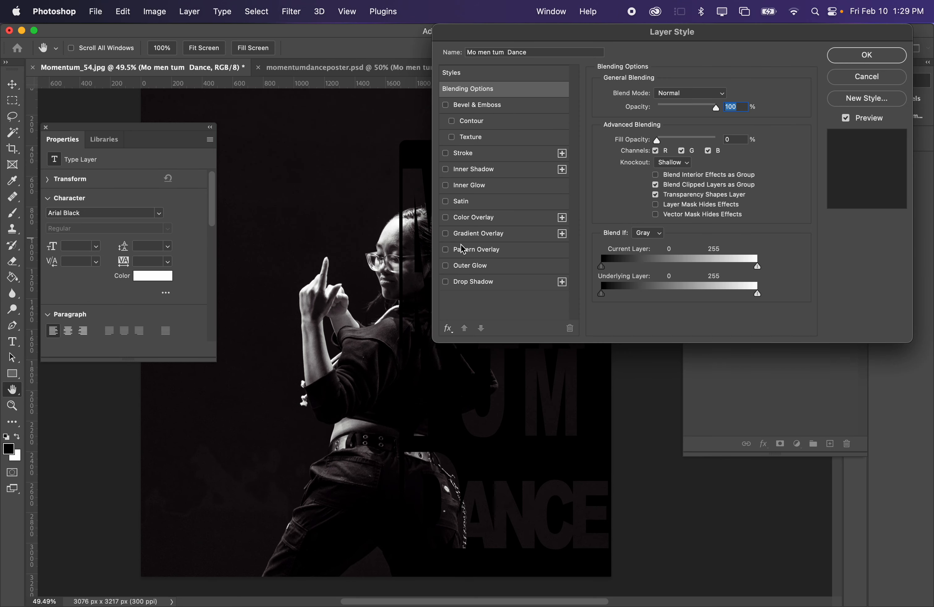
pyautogui.click(466, 157)
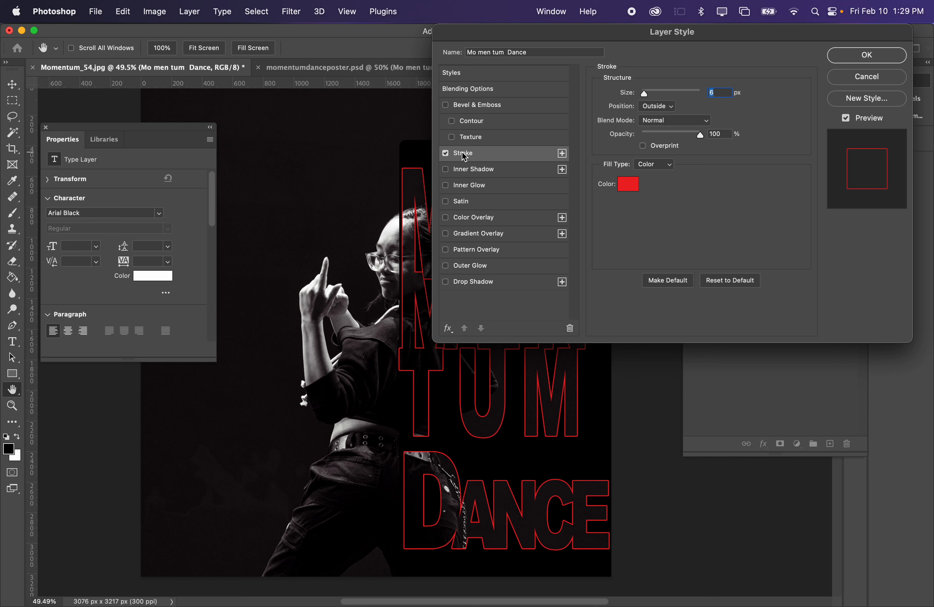
pyautogui.moveTo(553, 42); pyautogui.dragTo(654, 43)
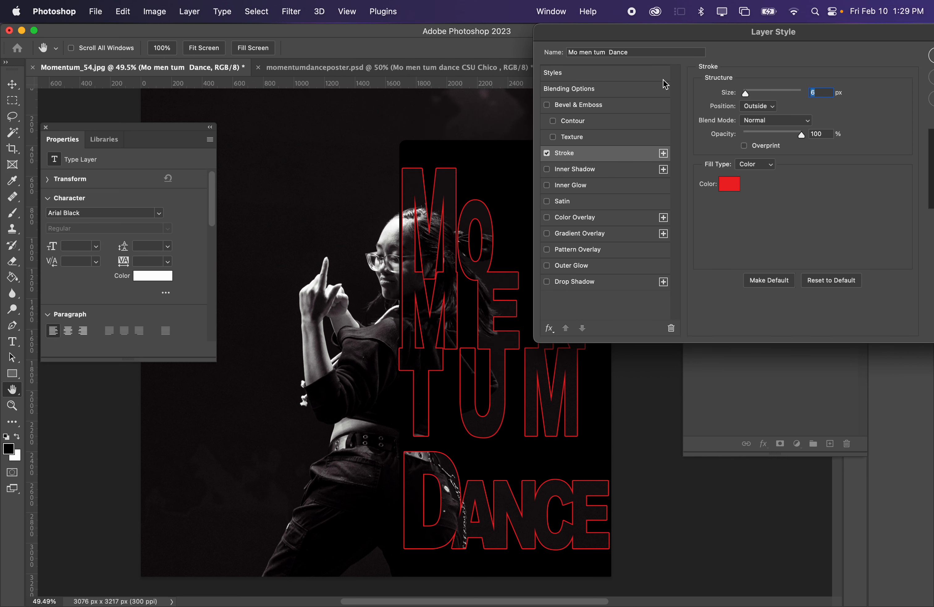
pyautogui.click(729, 183)
pyautogui.moveTo(631, 201); pyautogui.dragTo(493, 49)
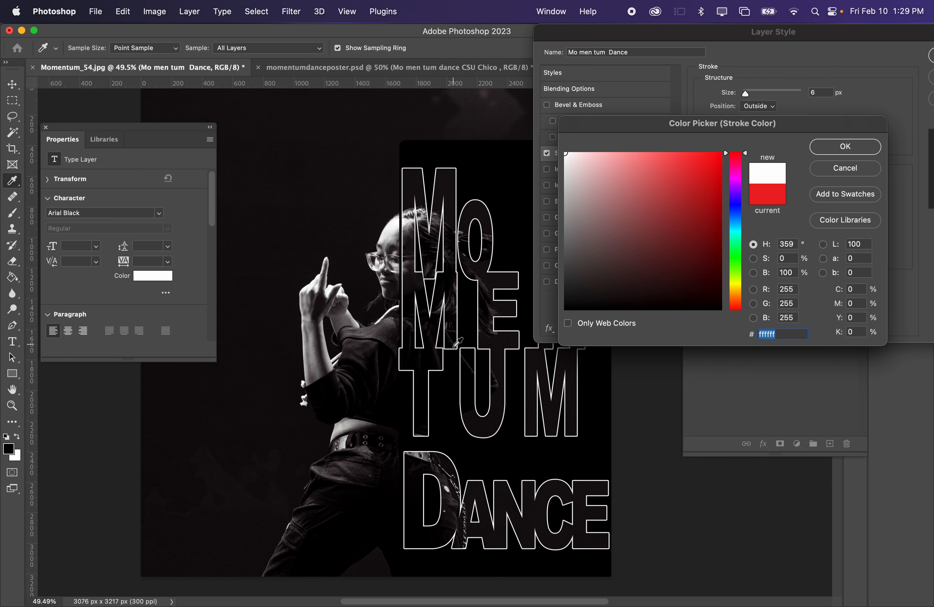
pyautogui.click(845, 147)
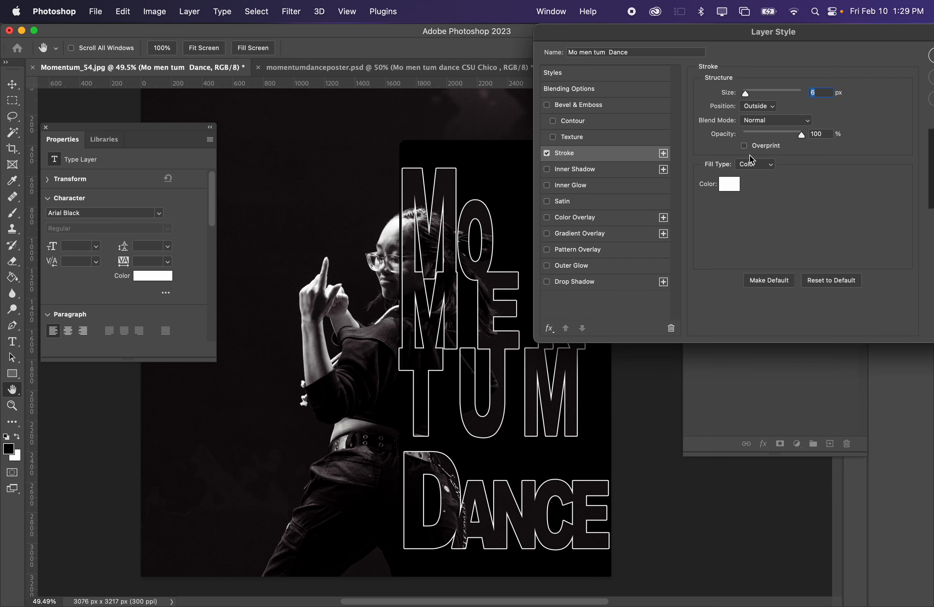
# - Try a gradient fill with the Blue_04 preset on the text's stroke and return the fill type to solid Color
pyautogui.click(751, 164)
pyautogui.click(745, 177)
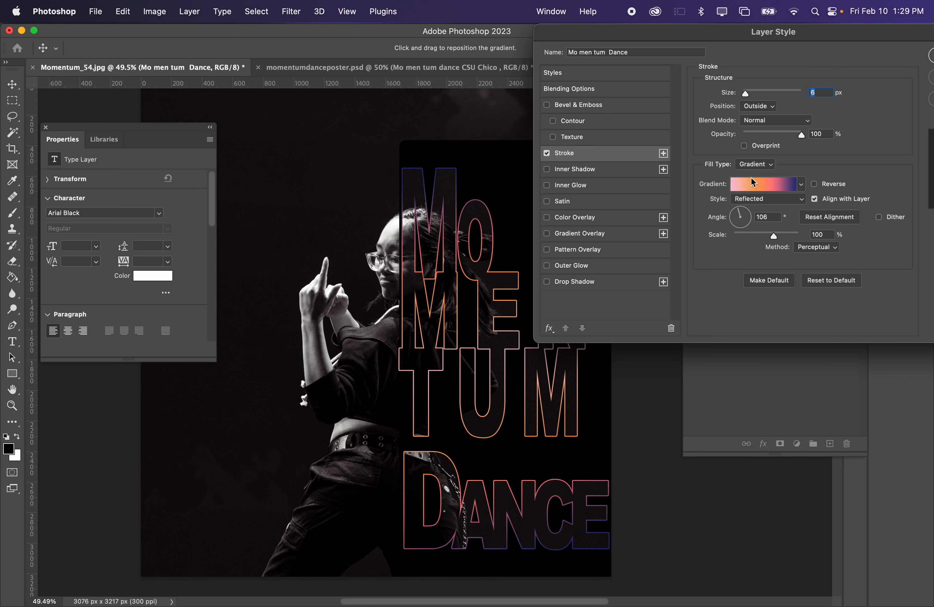
pyautogui.click(751, 182)
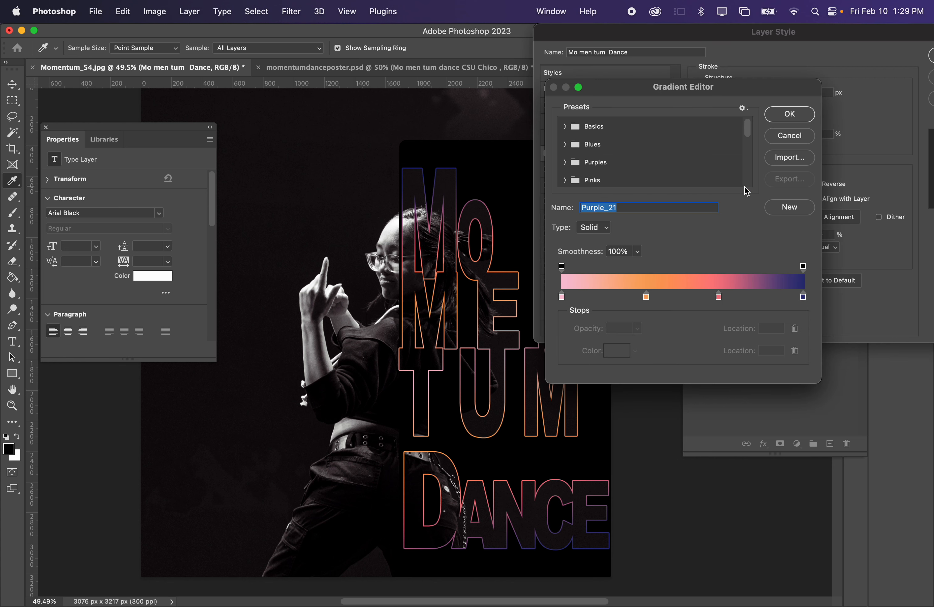
pyautogui.click(568, 143)
pyautogui.click(565, 143)
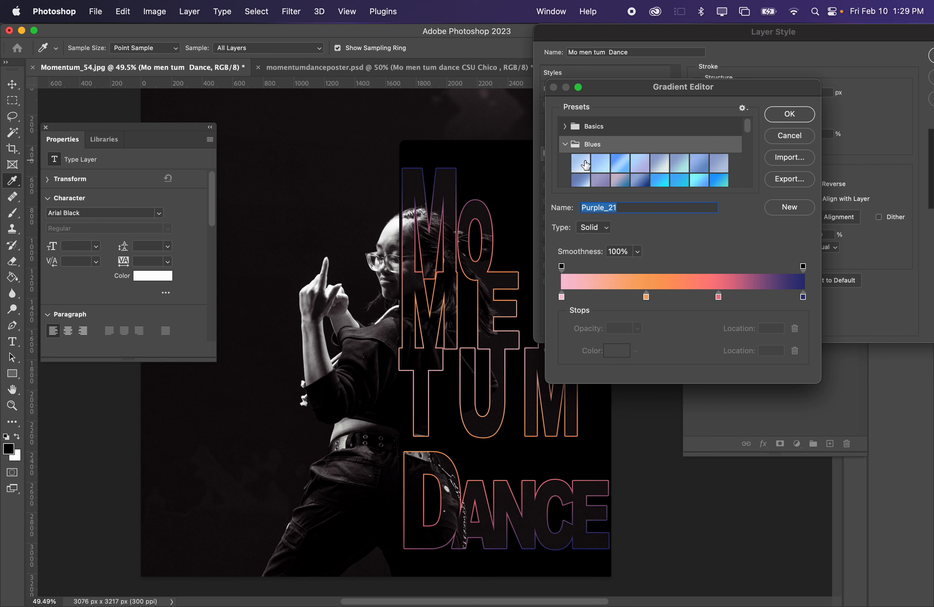
pyautogui.click(583, 167)
pyautogui.click(621, 163)
pyautogui.click(639, 164)
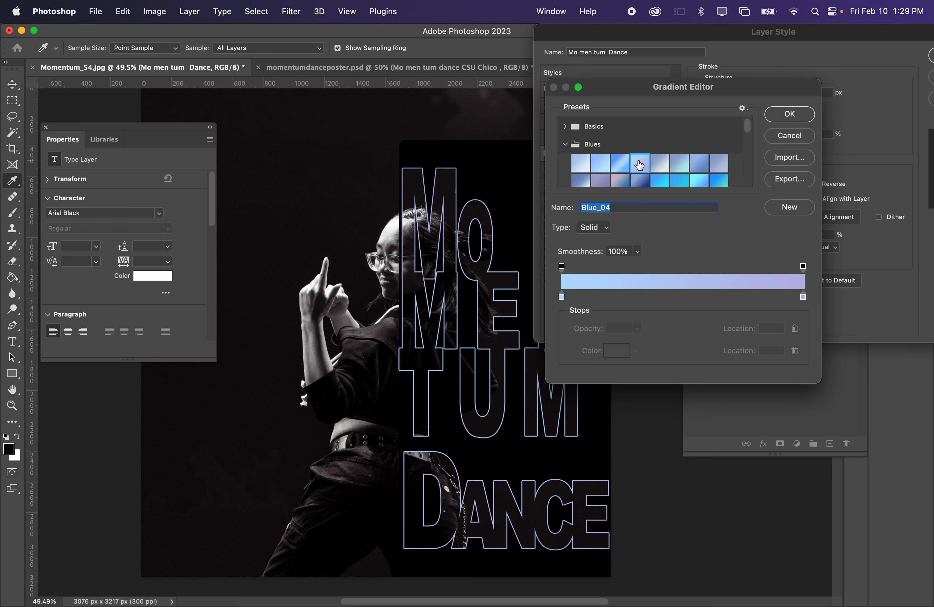
pyautogui.click(790, 118)
pyautogui.click(735, 166)
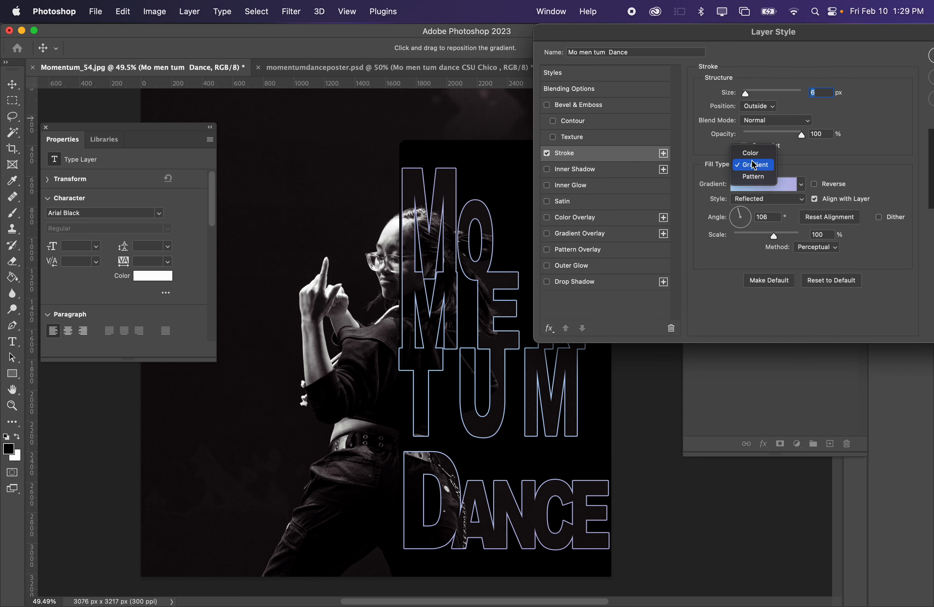
pyautogui.click(751, 153)
pyautogui.moveTo(848, 34); pyautogui.dragTo(735, 35)
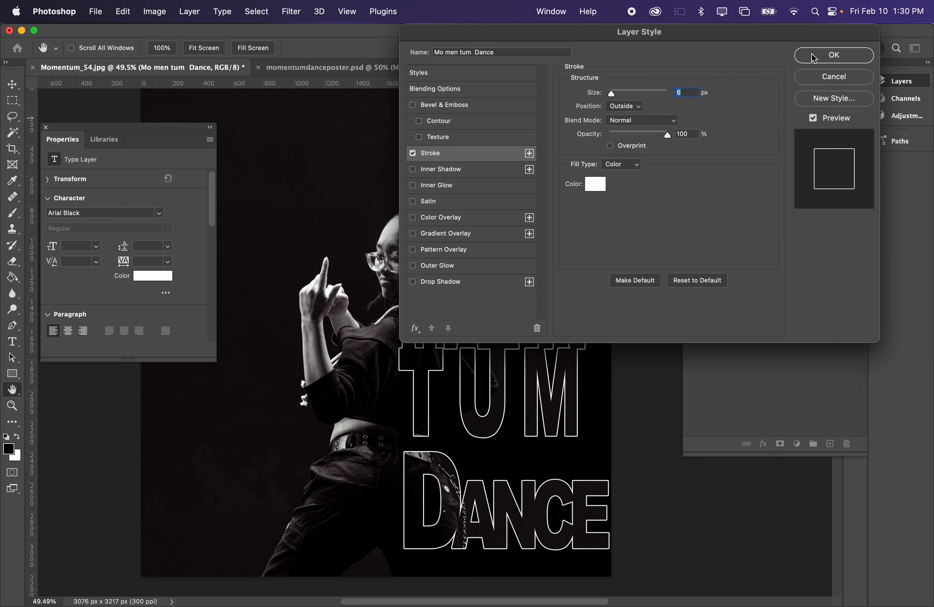